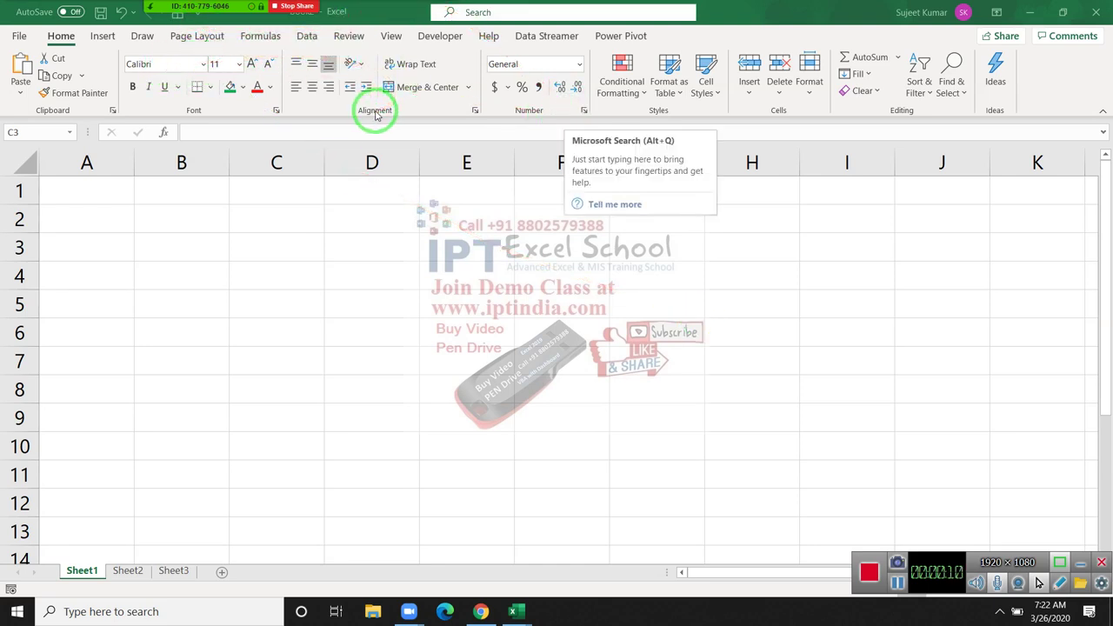
Enter 1235 in cell A1 of Sheet1 and reselect A1.
click(200, 208)
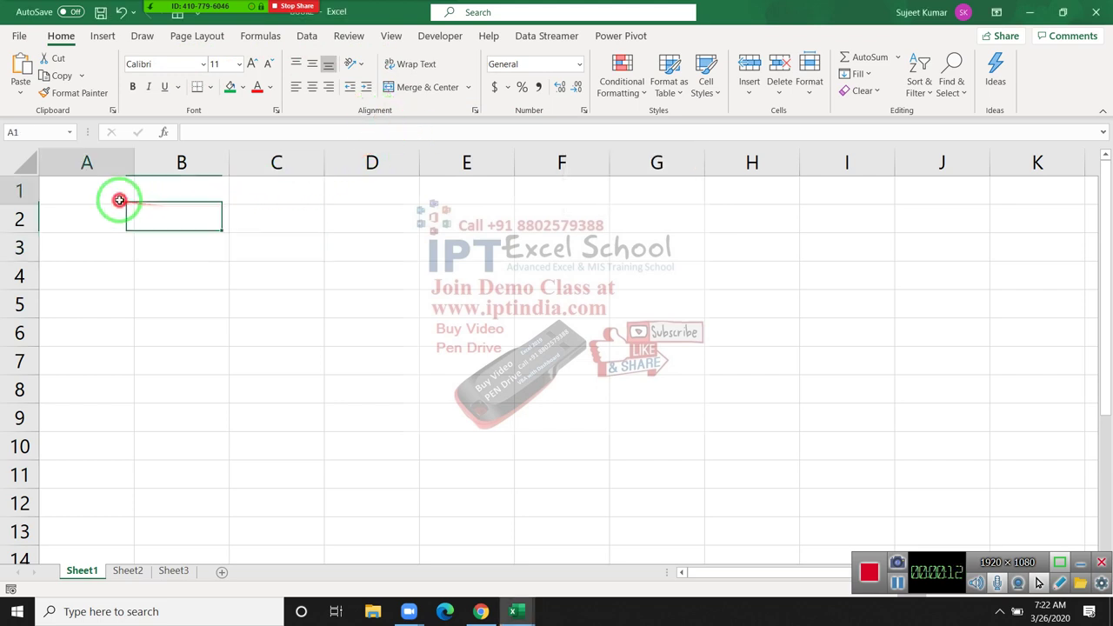
click(121, 198)
text(1235)
key(Return)
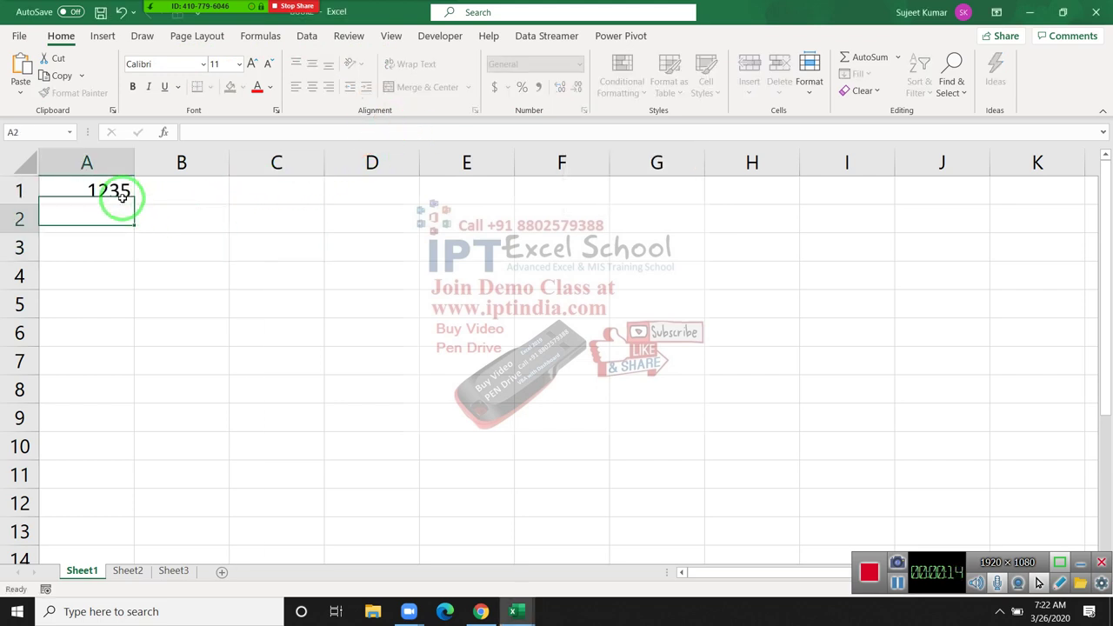
click(98, 190)
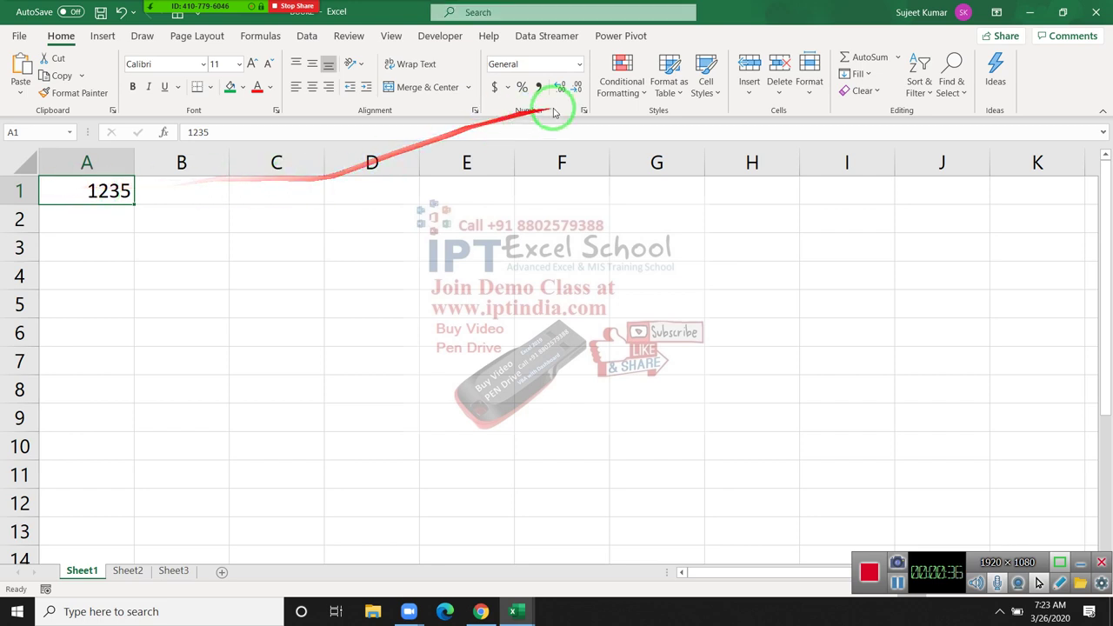
Open Format Cells for A1, centre it, and browse the Alignment, Font, Border and Fill tabs.
click(582, 113)
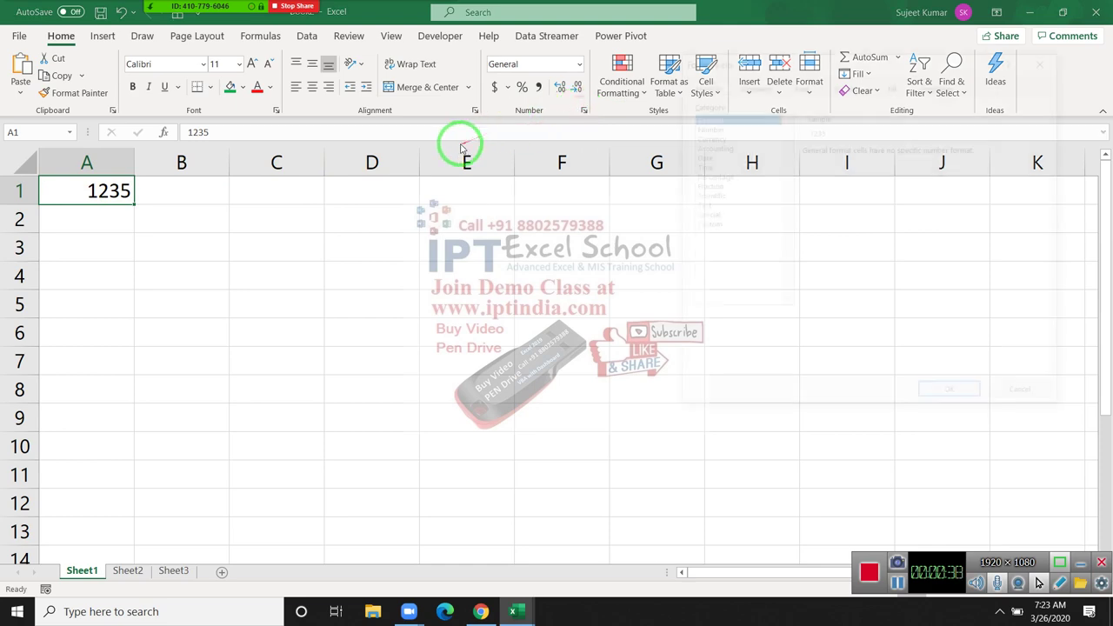
drag(764, 59, 412, 100)
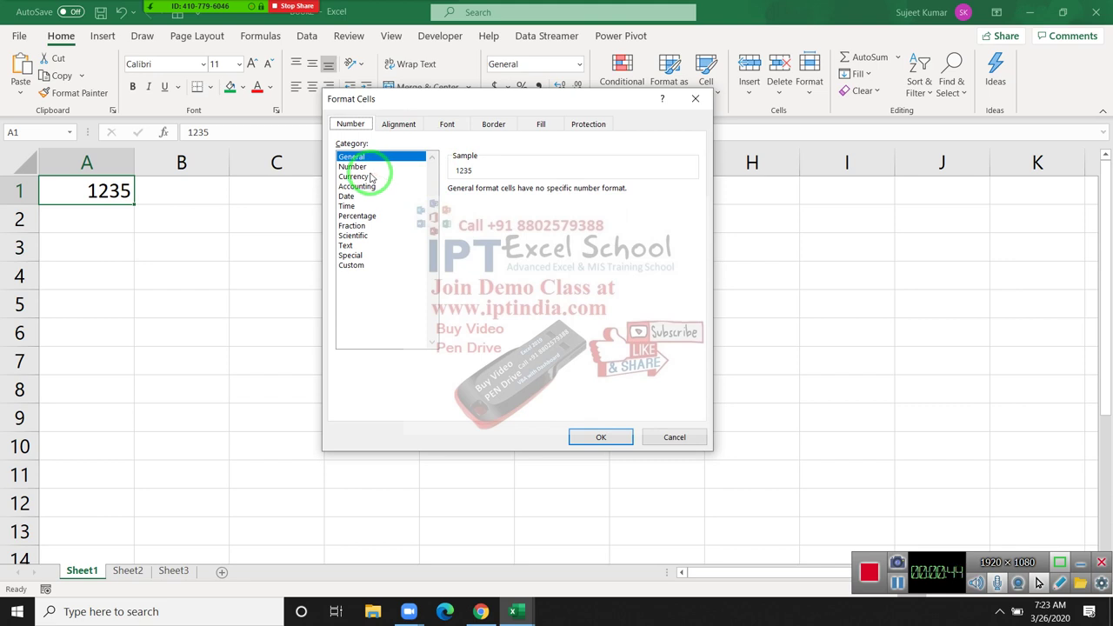
click(401, 123)
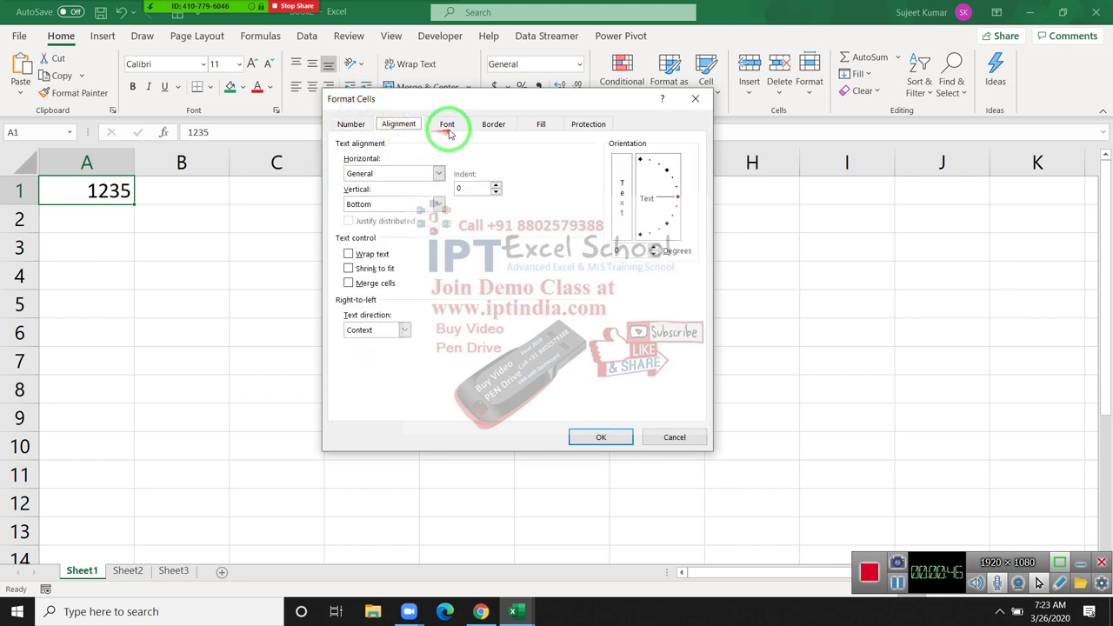
click(447, 127)
click(492, 126)
click(544, 127)
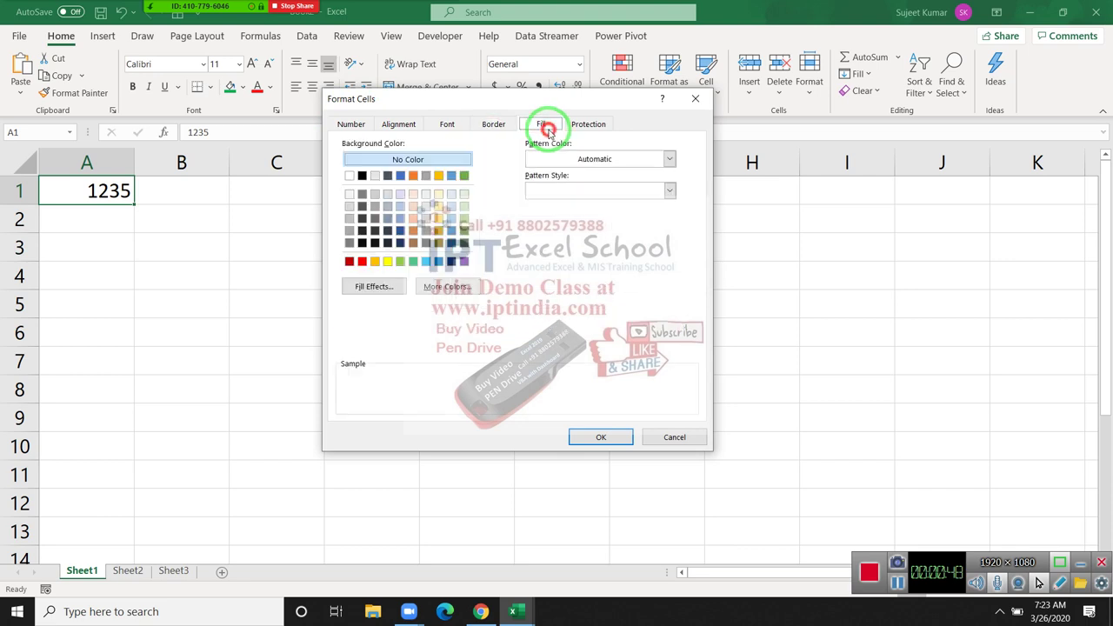
Revisit the Border, Font, Alignment and Fill tabs, ending back on the Number tab.
click(499, 127)
click(450, 125)
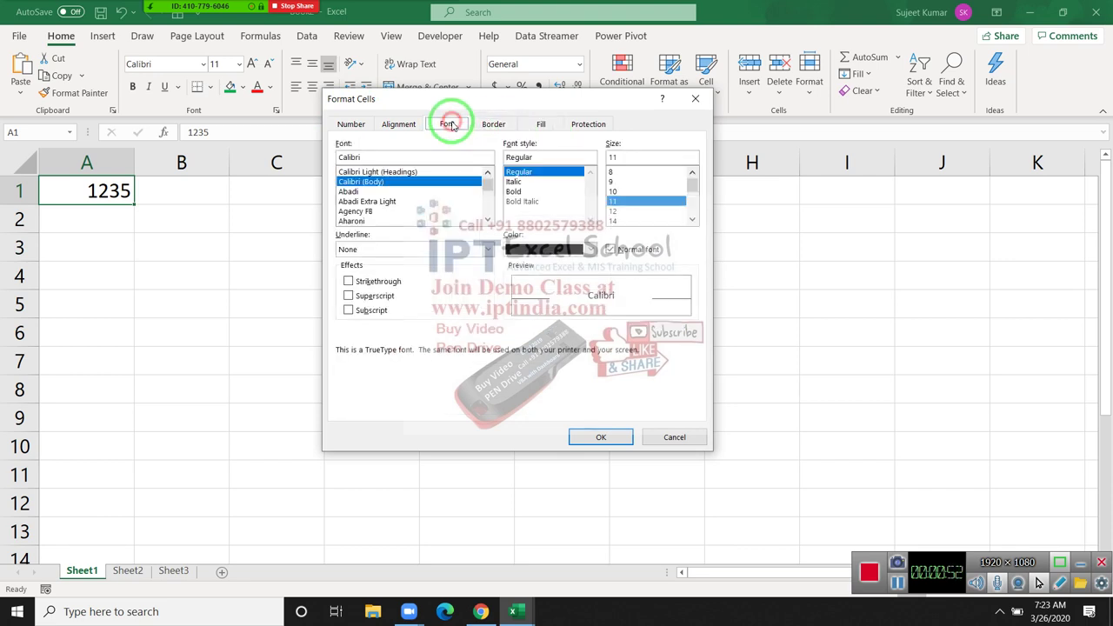
click(398, 126)
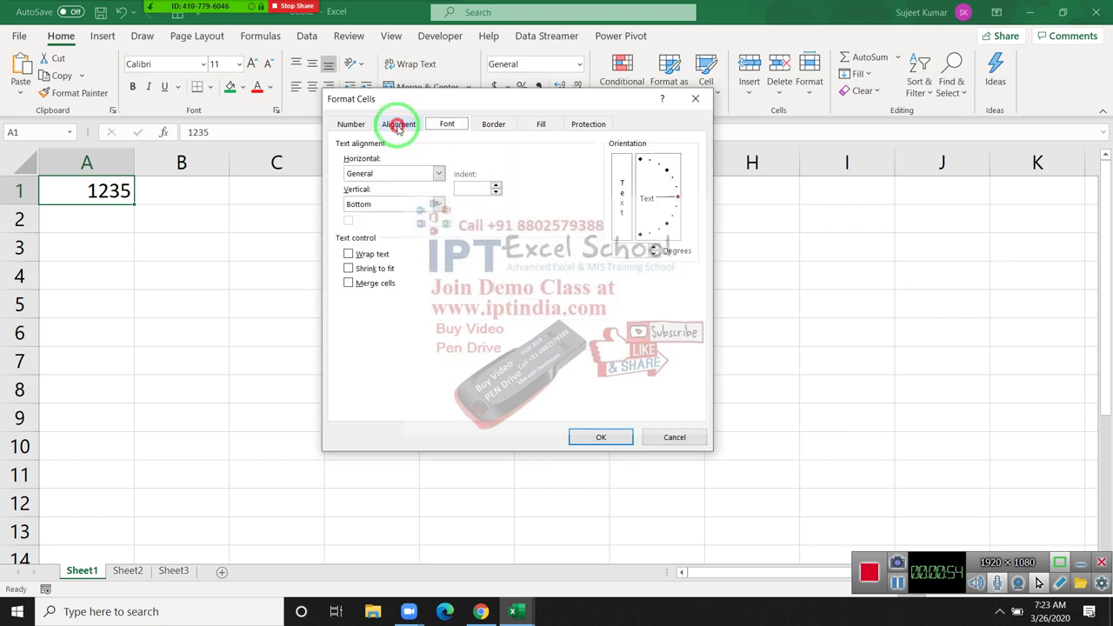
click(446, 124)
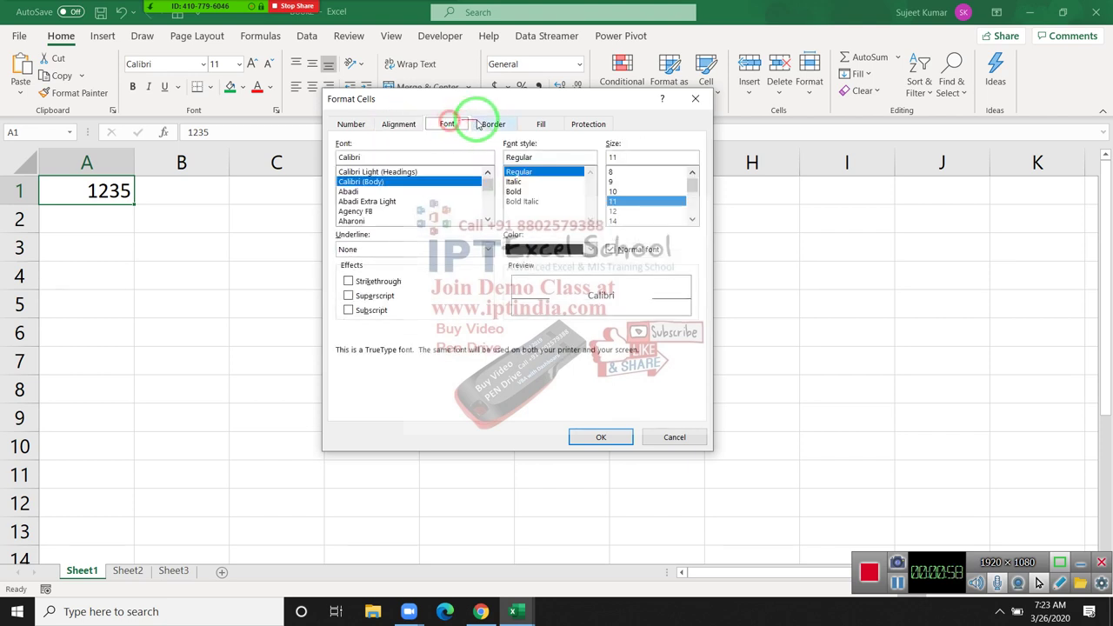
click(493, 124)
click(540, 124)
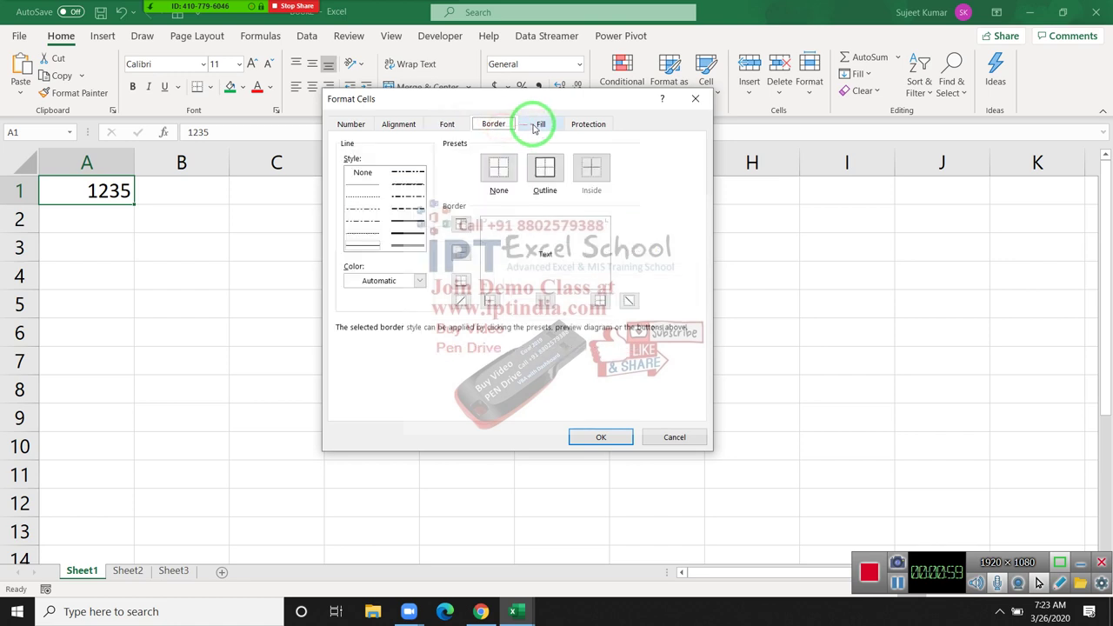
click(352, 126)
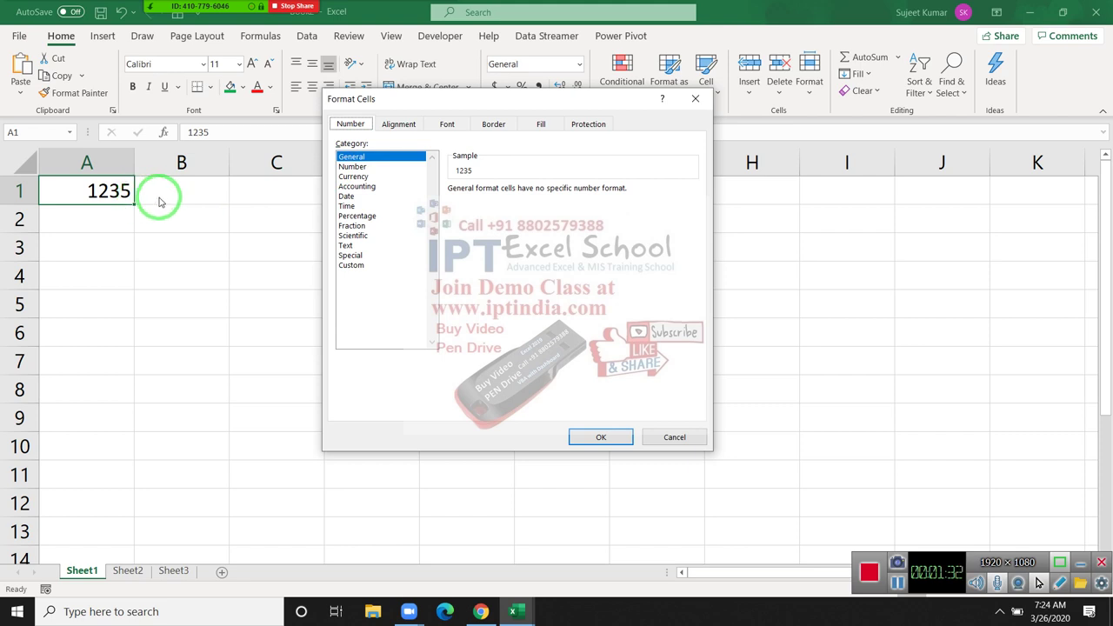
Choose Number with 2 decimals and 1000 separator, trying each negative style before keeping minus-sign.
click(353, 166)
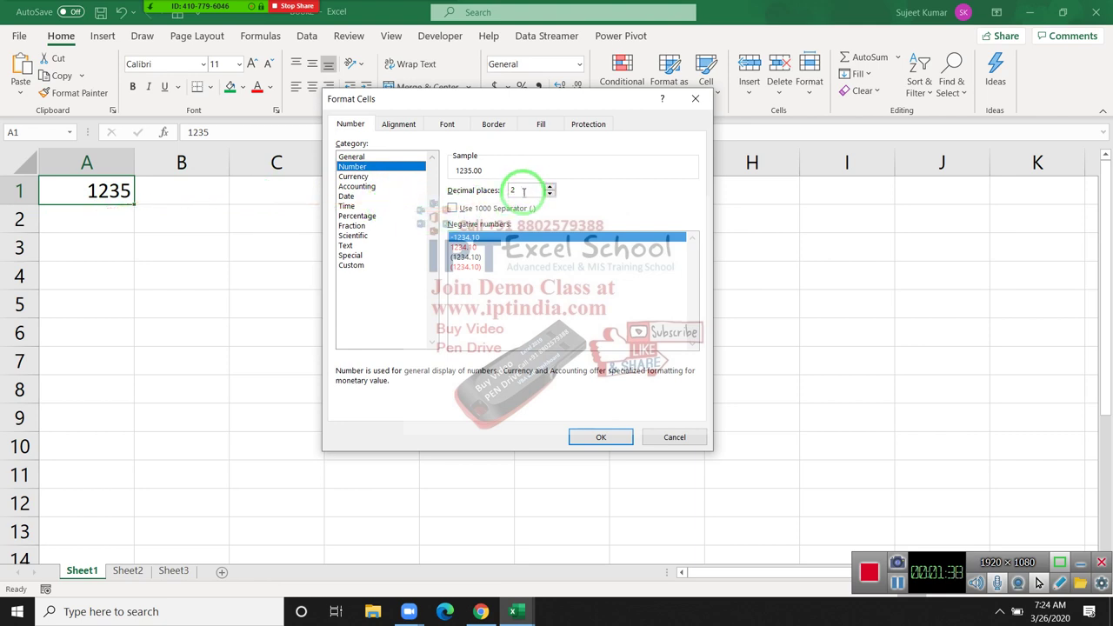
drag(524, 190, 489, 193)
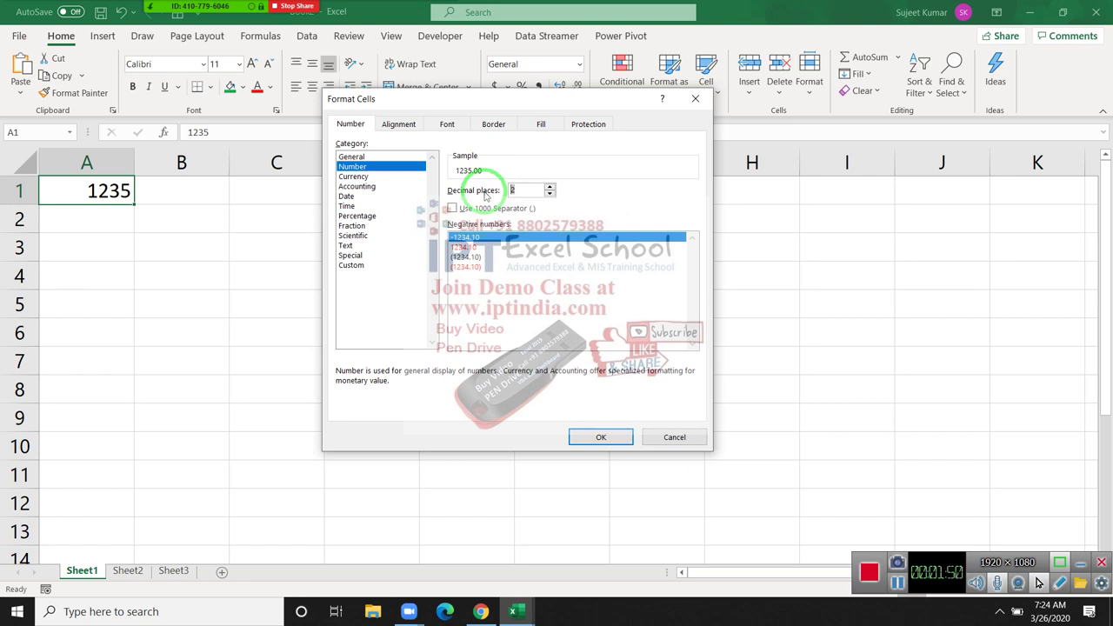
click(478, 209)
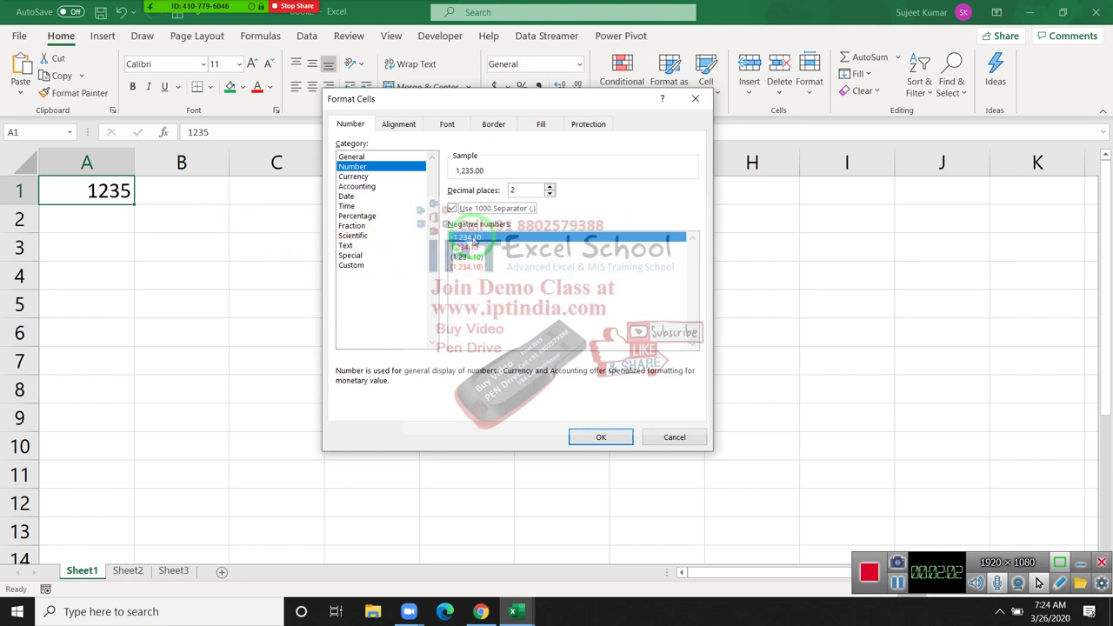
click(469, 248)
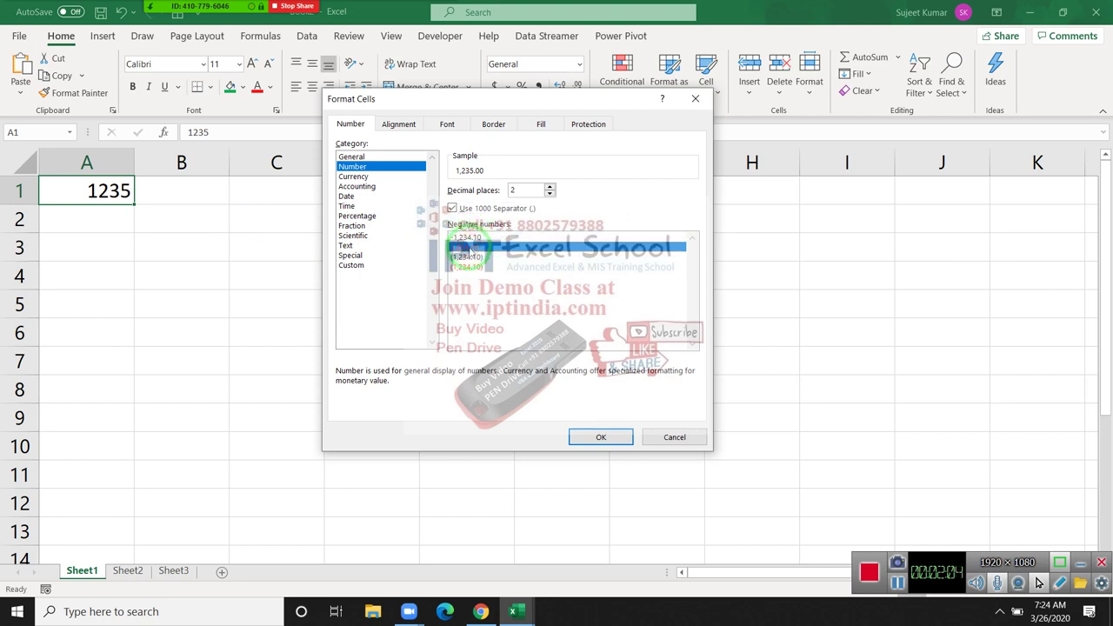
click(470, 257)
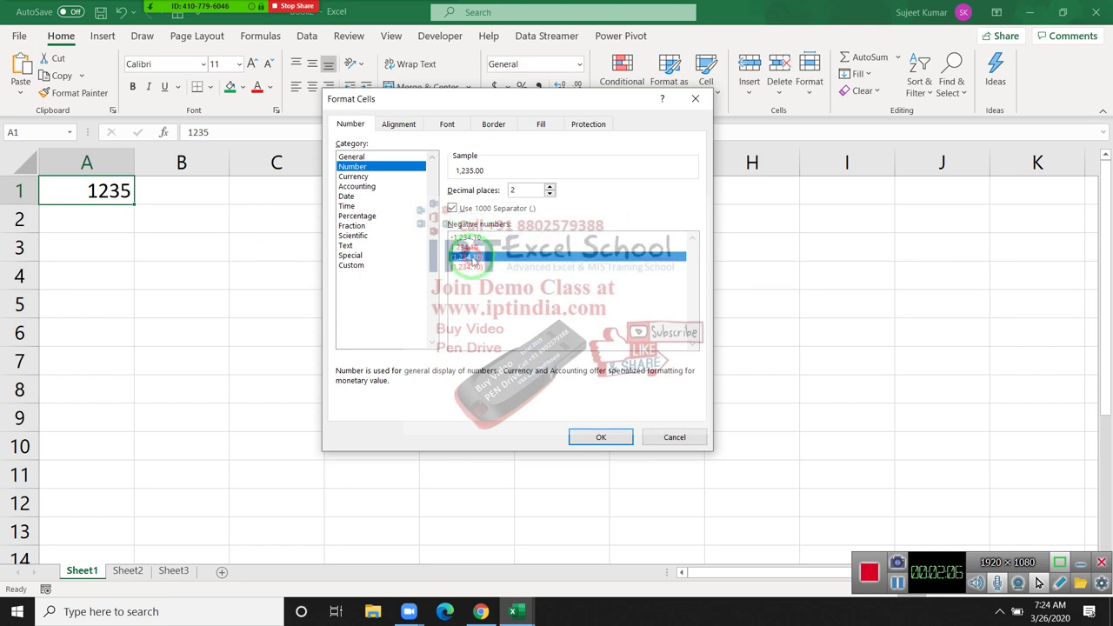
click(473, 267)
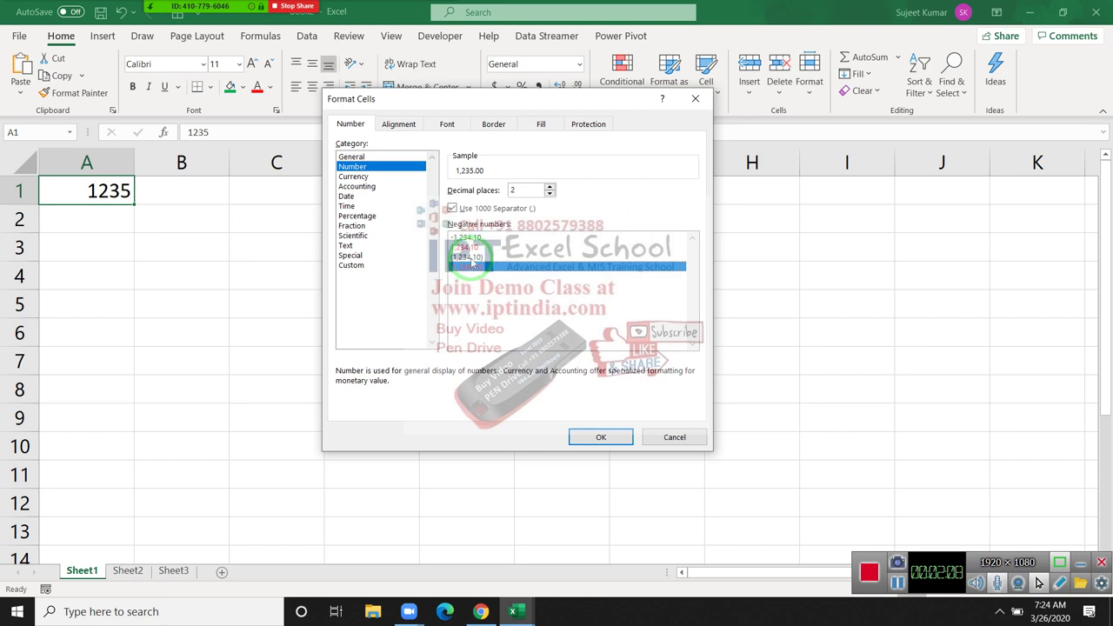
click(466, 238)
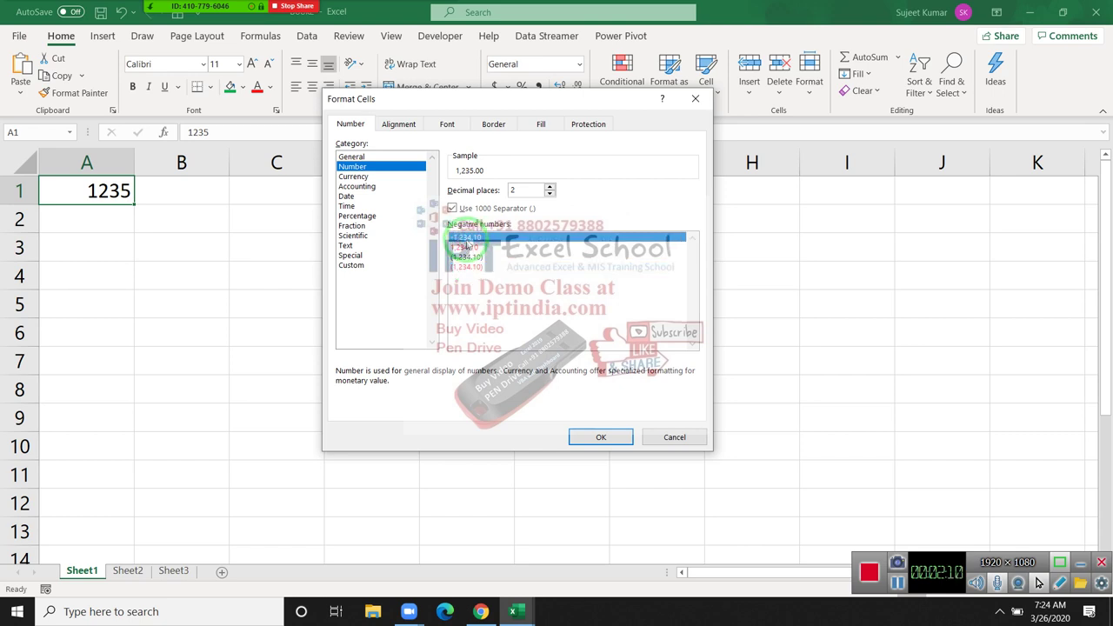
Preview Currency with the INR symbol, then Accounting, and cancel Format Cells.
click(359, 176)
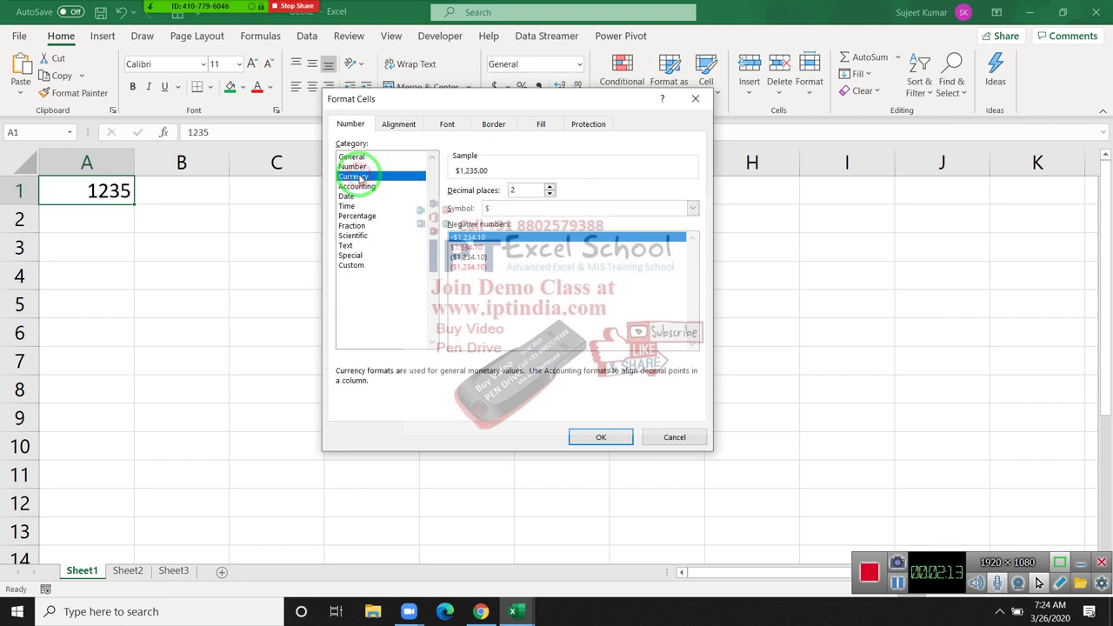
click(502, 206)
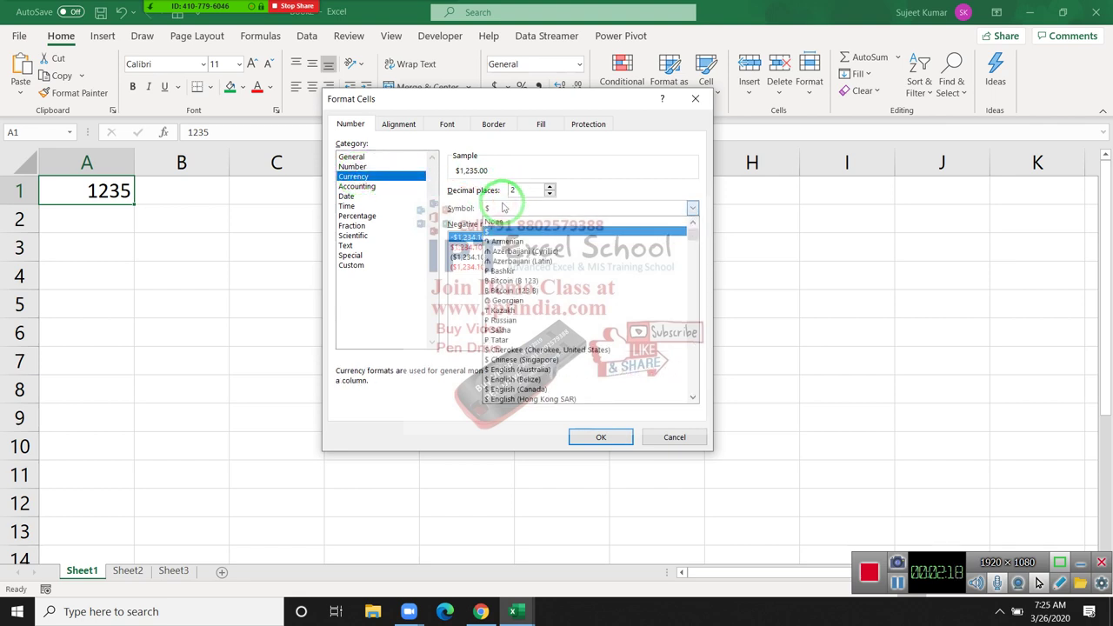
key(Down)
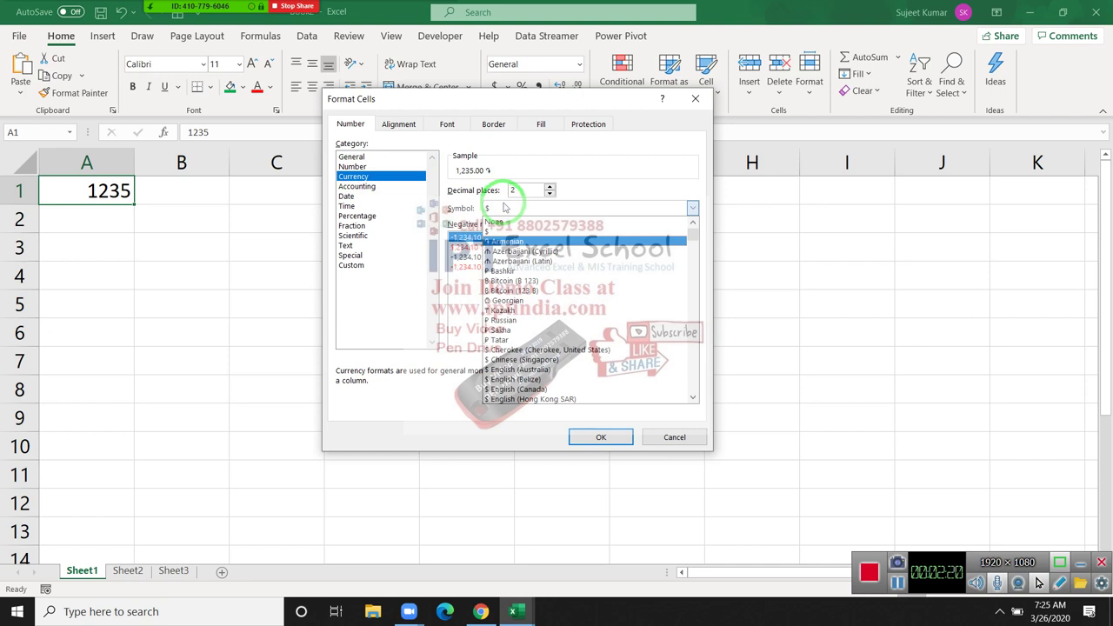
text(INR)
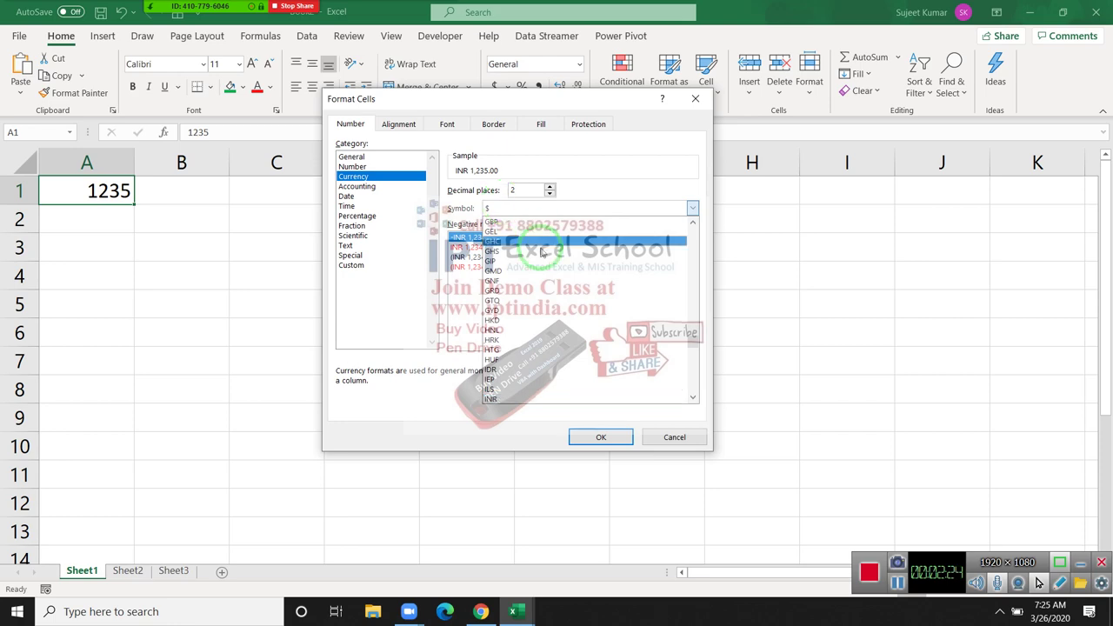
scroll(548, 396, up, 5)
scroll(548, 397, up, 9)
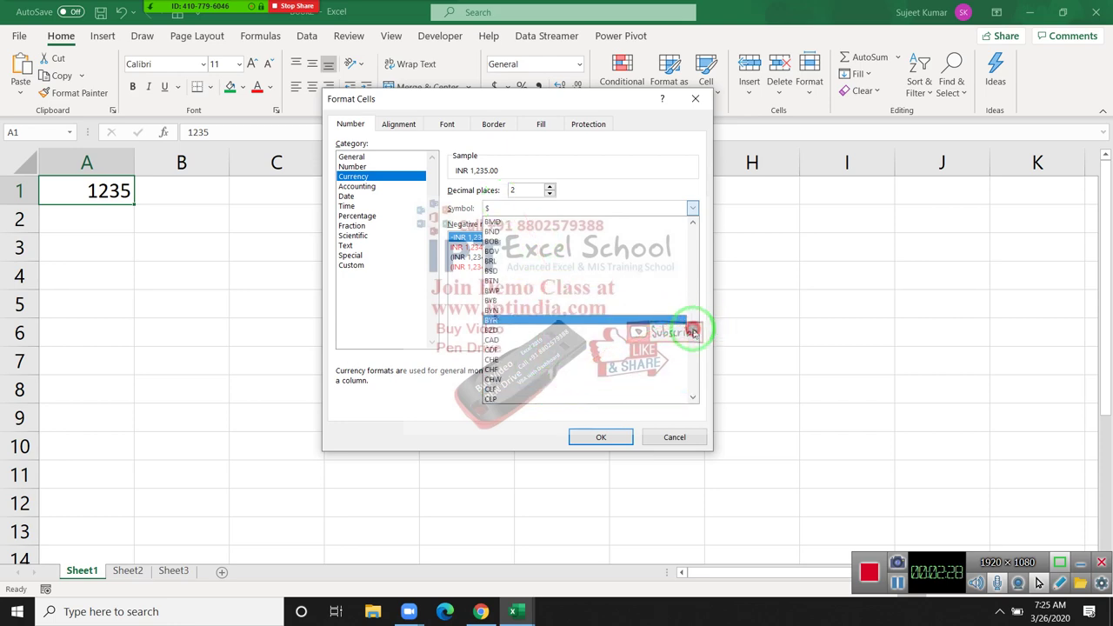
drag(700, 324, 658, 252)
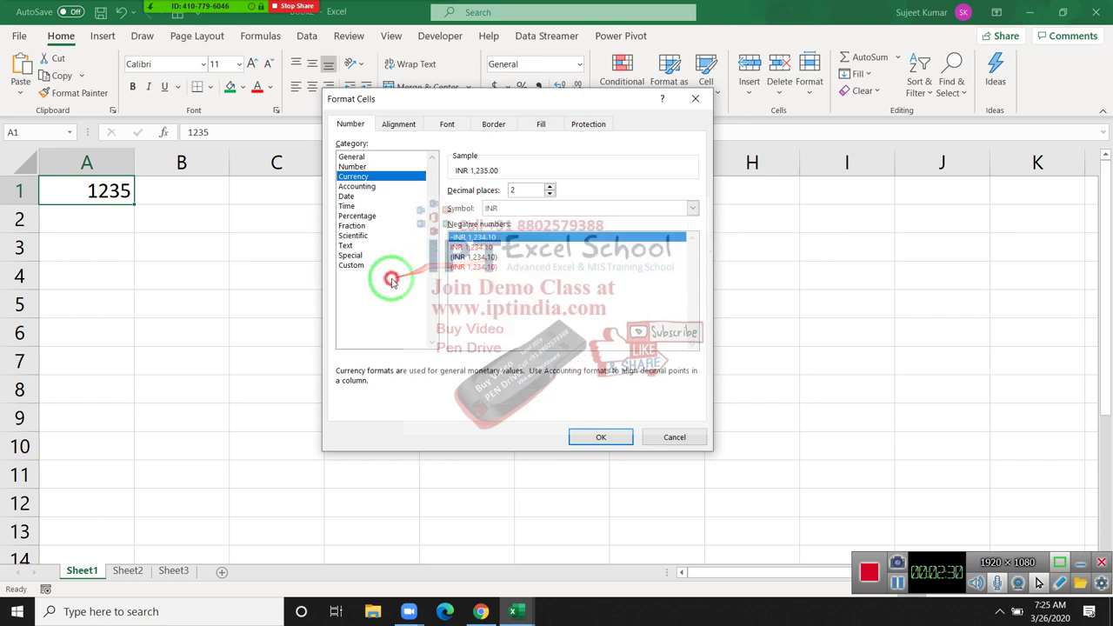
click(361, 186)
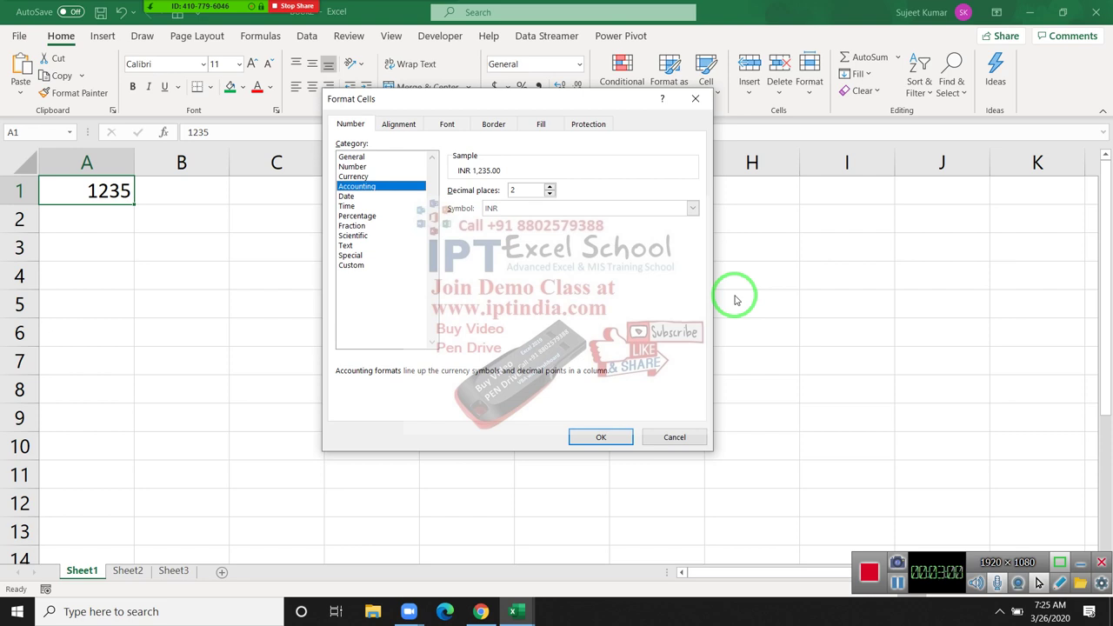
click(672, 437)
On Sheet2, enter =RANDBETWEEN(10,90) in cell A1.
click(128, 571)
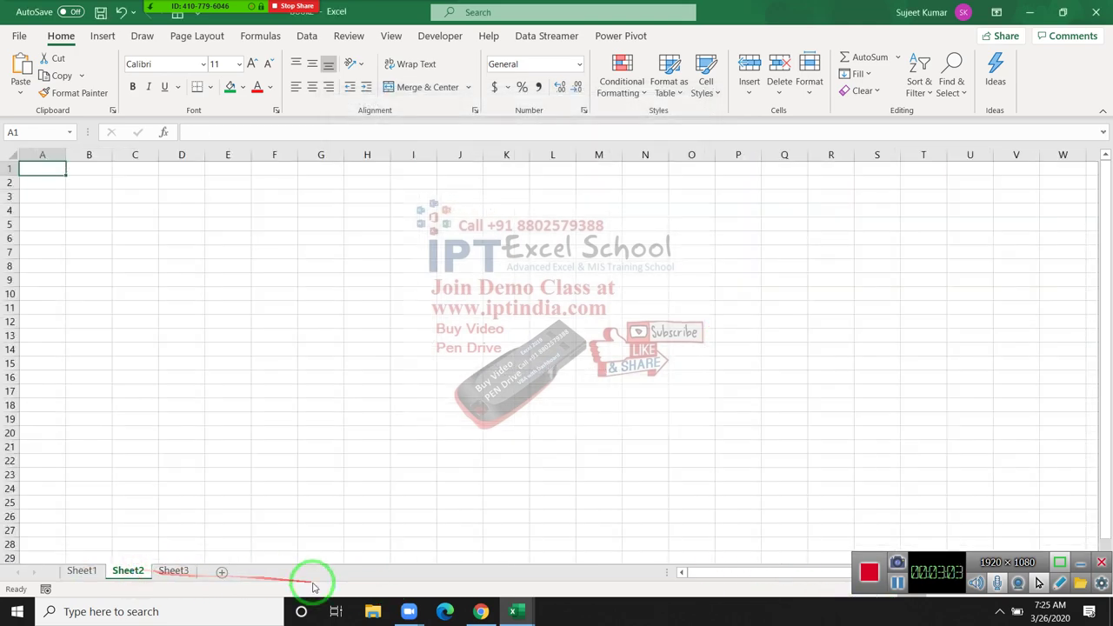
text(=RA)
key(Down)
key(Down)
key(Down)
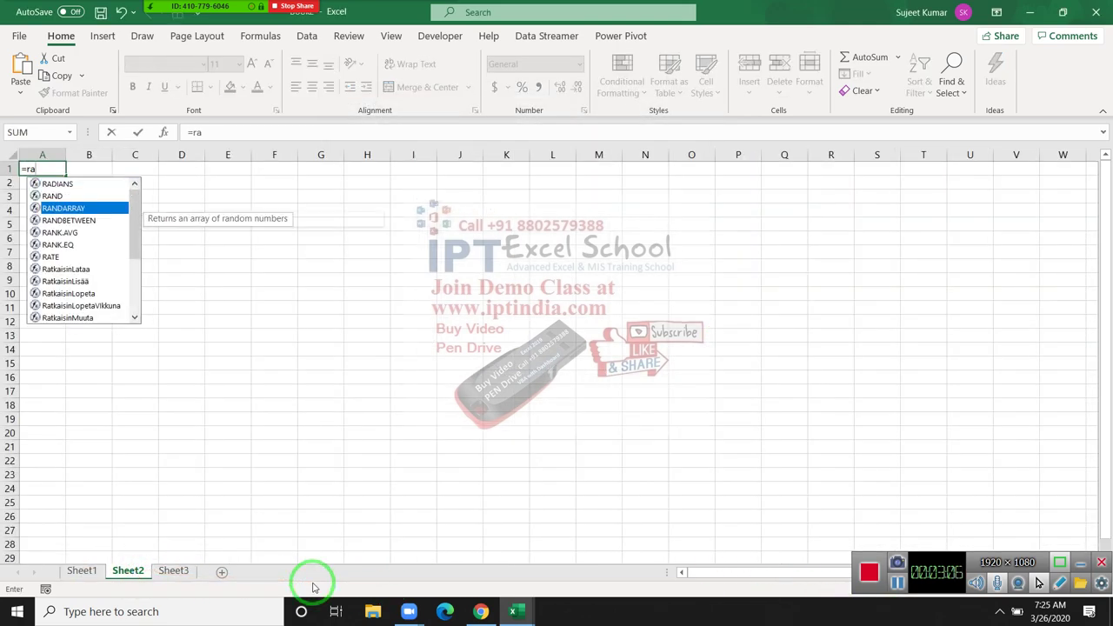
key(Tab)
text(10,)
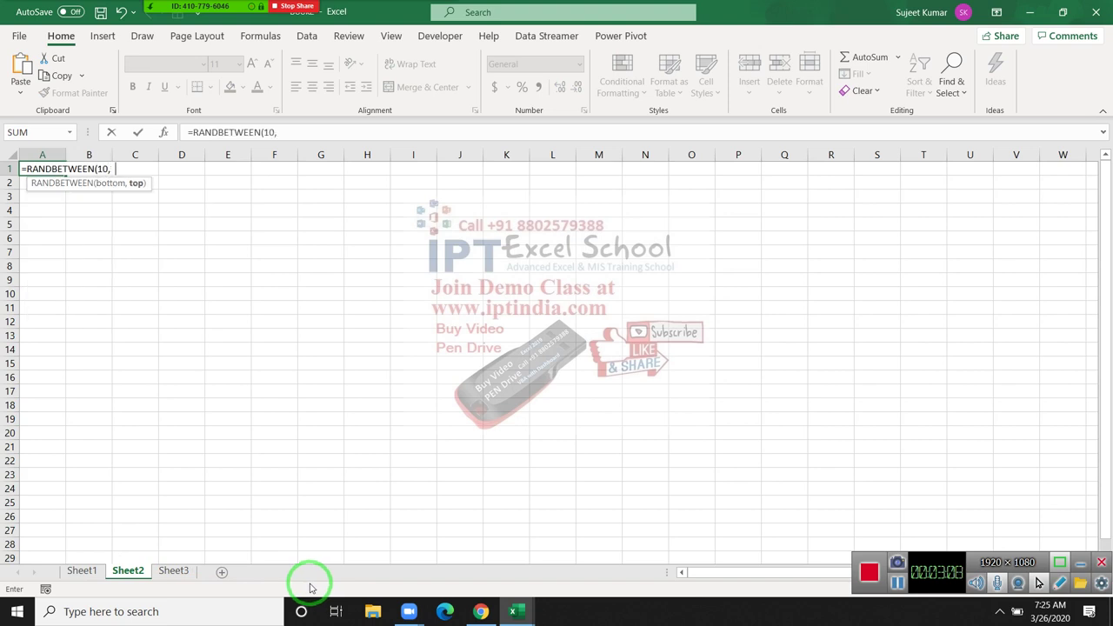
text(90)
key(Return)
Fill the formula across A1:O27 with Ctrl+R and Ctrl+D, then copy the range.
key(Up)
key(shift+Right)
key(shift+Right)
key(shift+Right)
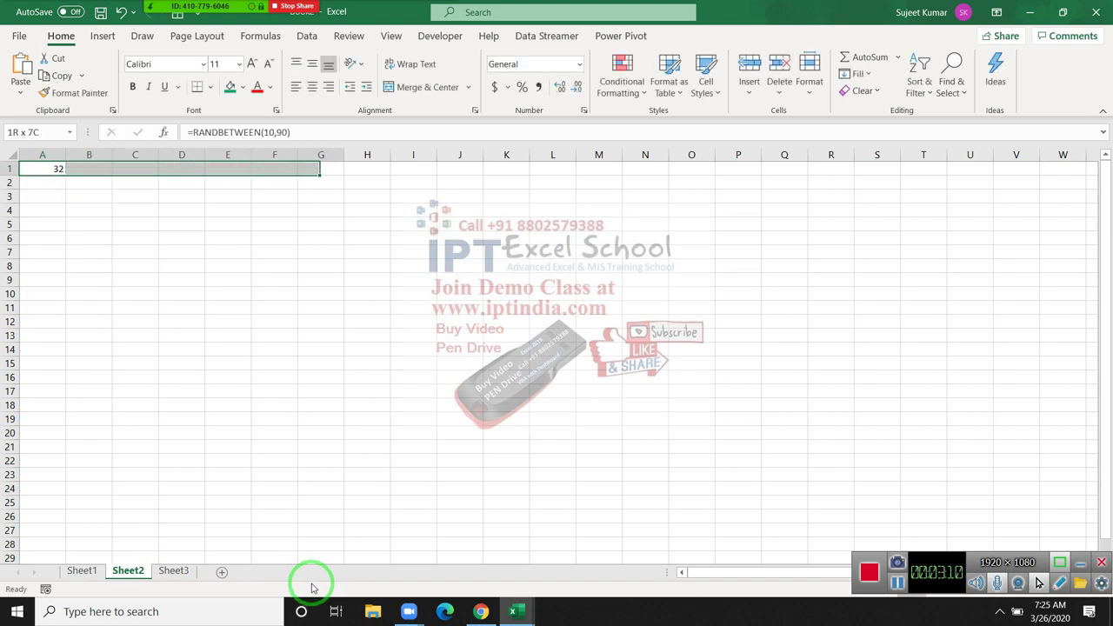
key(shift+Right)
key(shift+Right)
key(shift+Right)
key(shift+Right)
key(shift+Right)
key(shift+Right)
key(shift+Down)
key(shift+Down)
key(shift+Down)
key(shift+Down)
key(shift+Down)
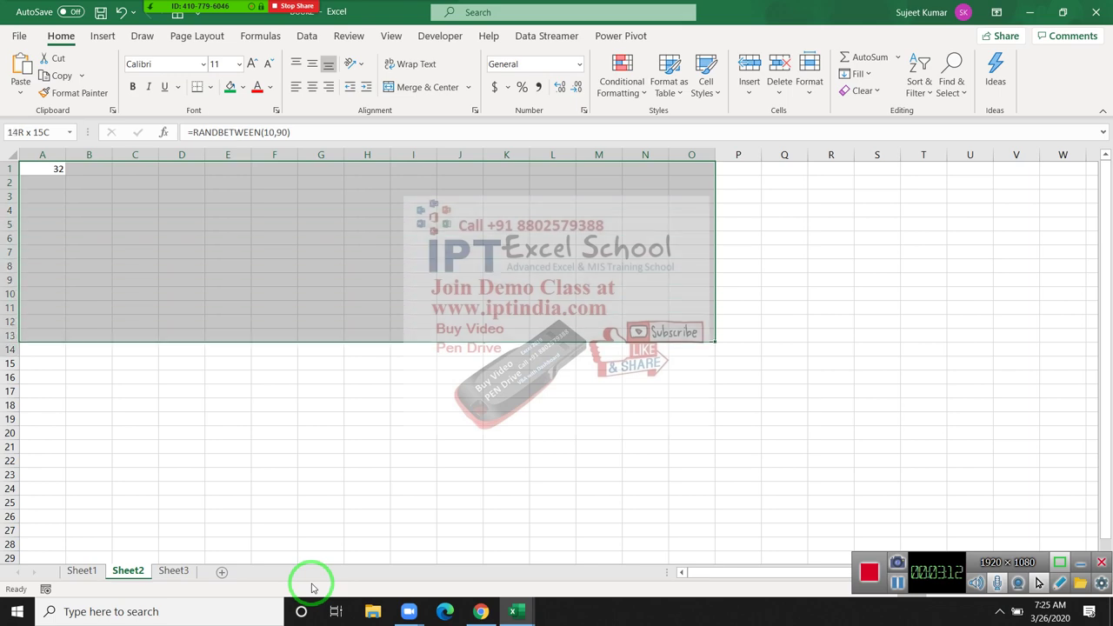
key(shift+Down)
key(shift+Down)
key(shift+Down)
key(ctrl+r)
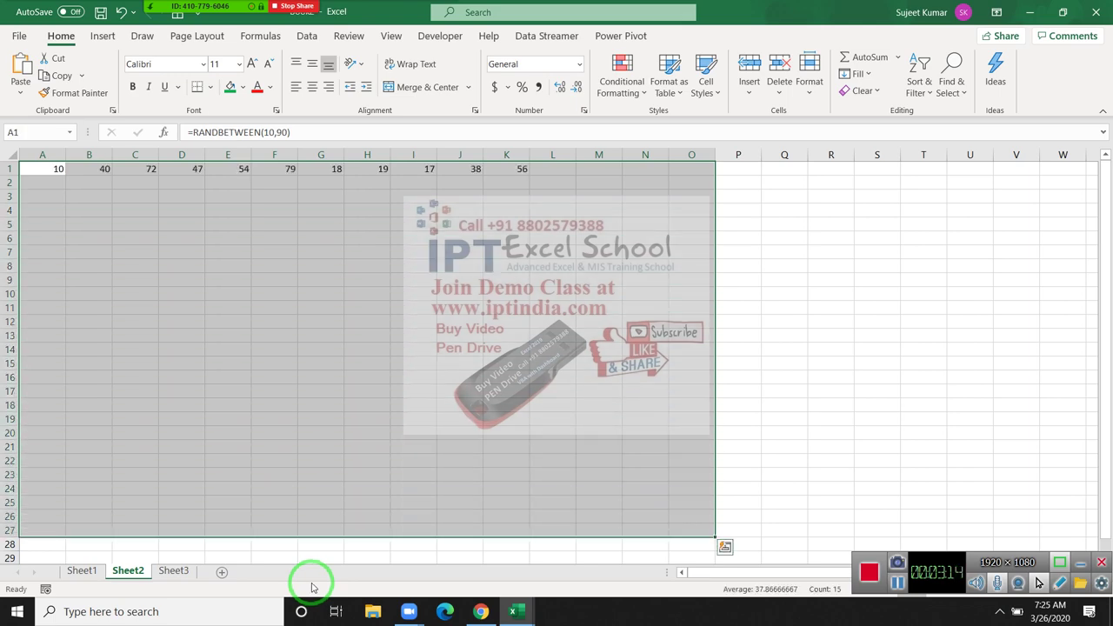
key(ctrl+d)
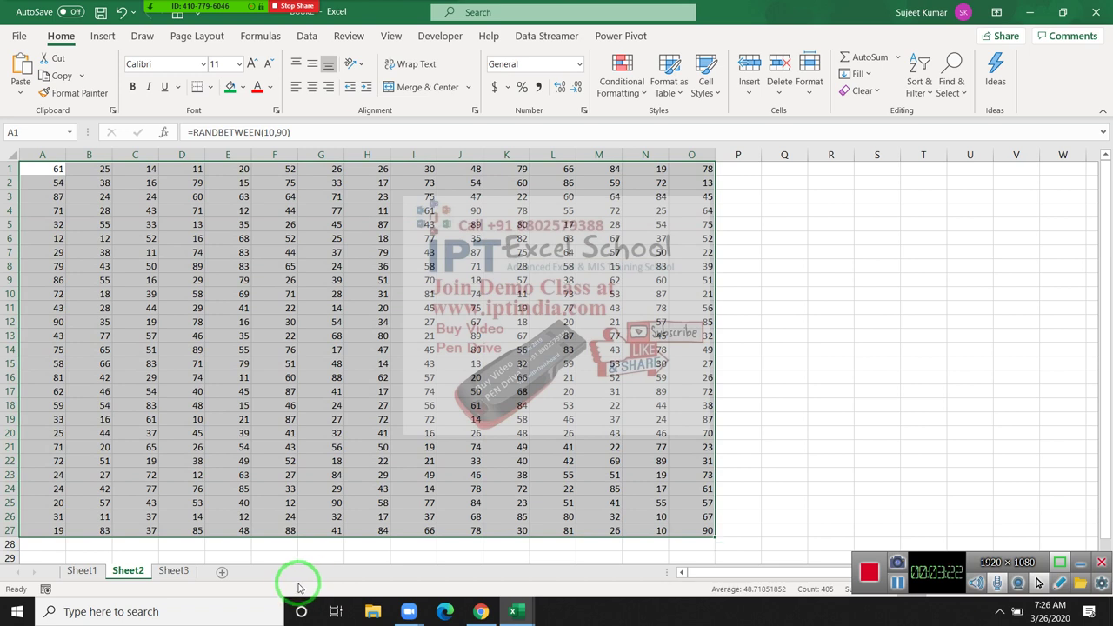
key(ctrl+c)
Paste the block back as values and set E10, F16, M6 and L18 to 0.
click(20, 91)
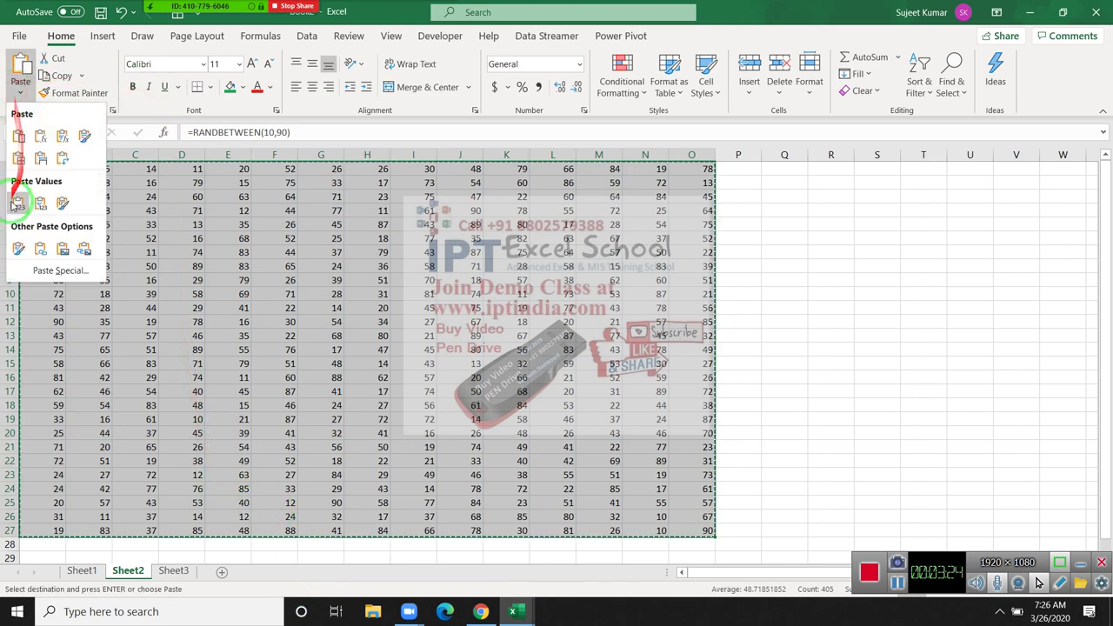
click(18, 205)
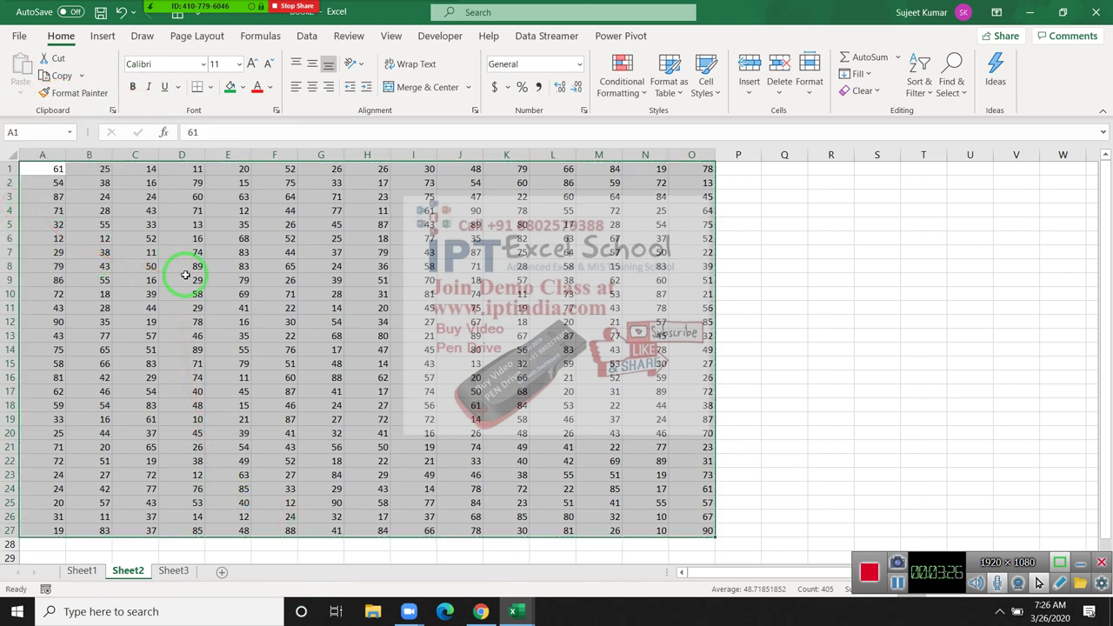
click(218, 291)
text(0)
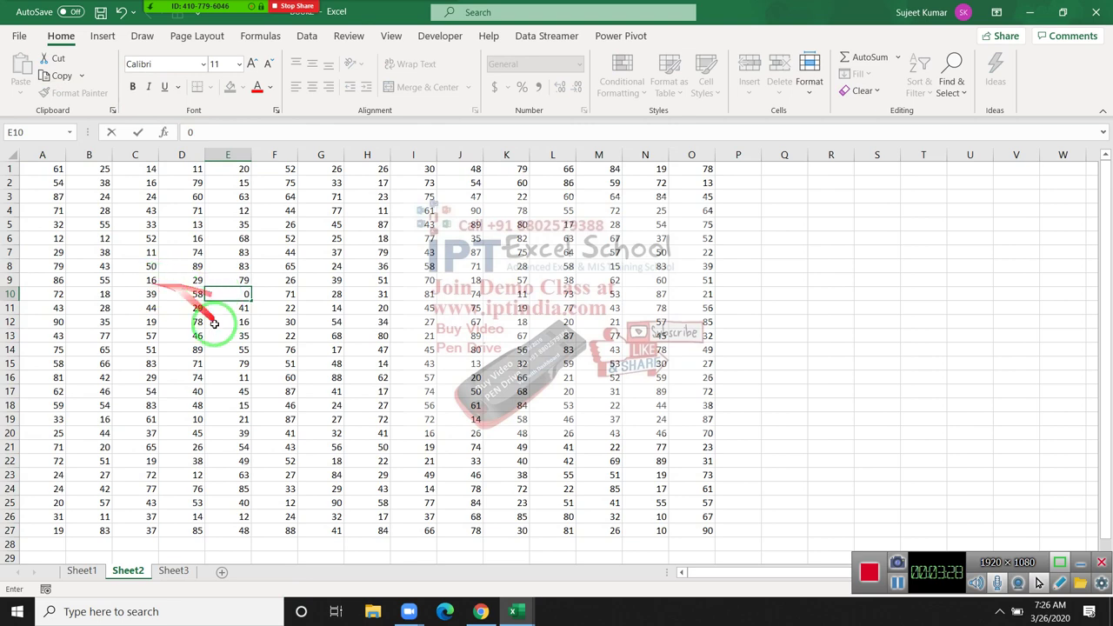
click(288, 379)
text(0)
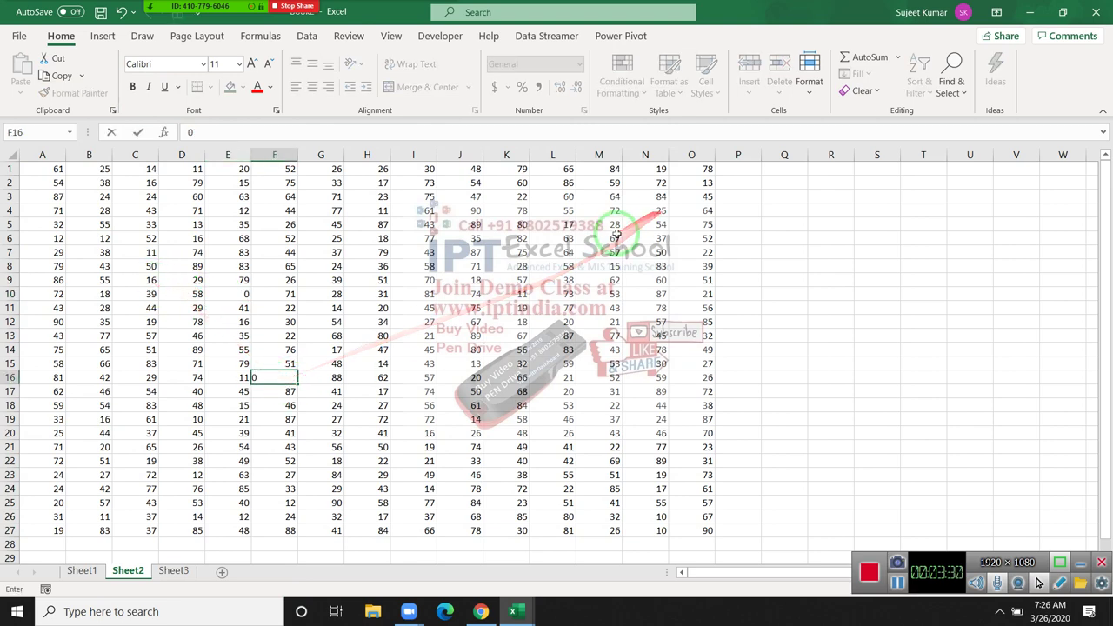
click(613, 236)
text(0)
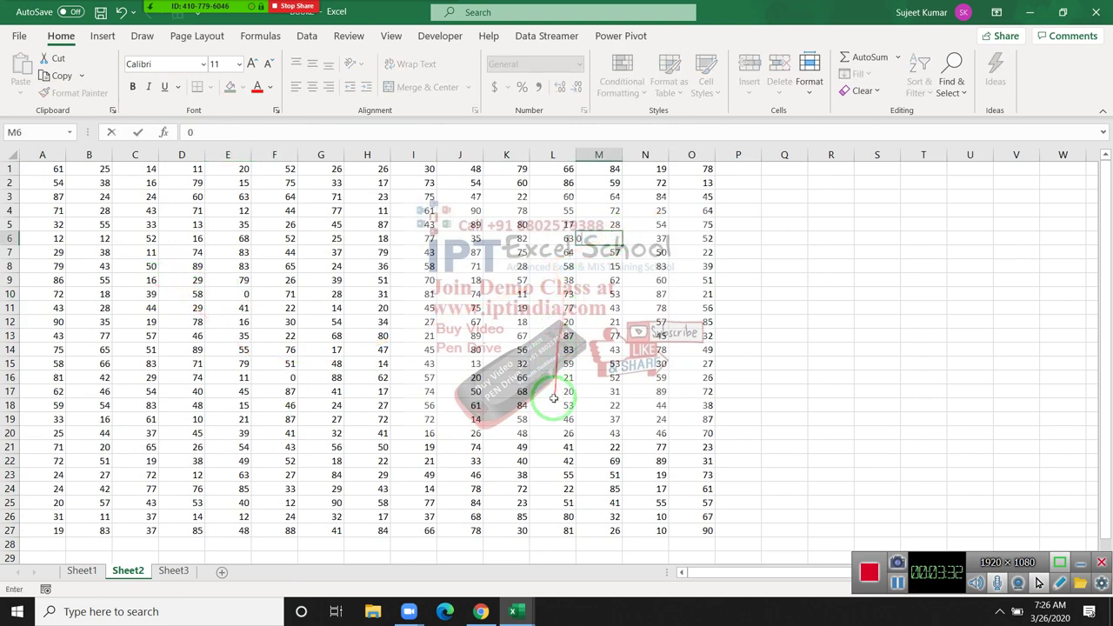
click(552, 404)
text(0)
Select the whole number block A1:O27.
click(496, 338)
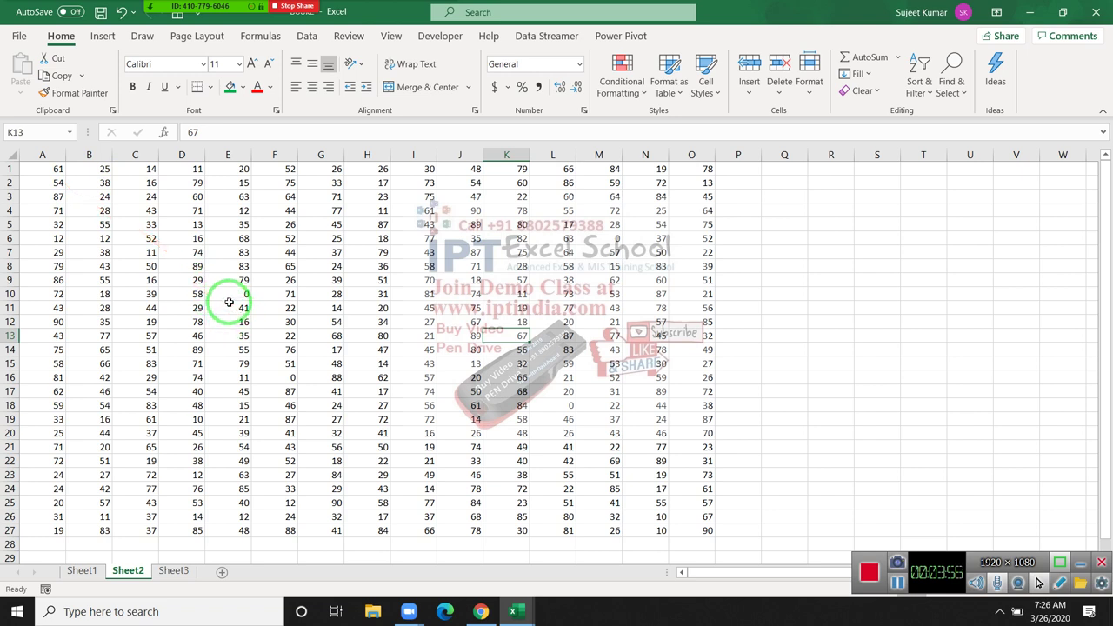
click(184, 252)
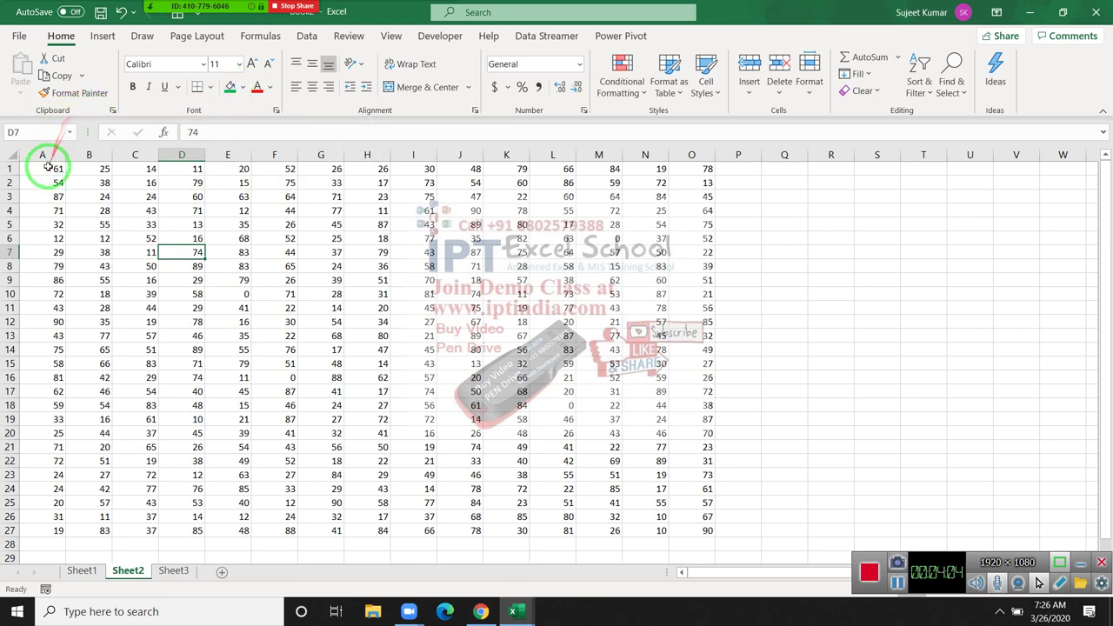
mouse_move(48, 167)
mouse_down()
mouse_move(320, 289)
mouse_move(689, 520)
mouse_up()
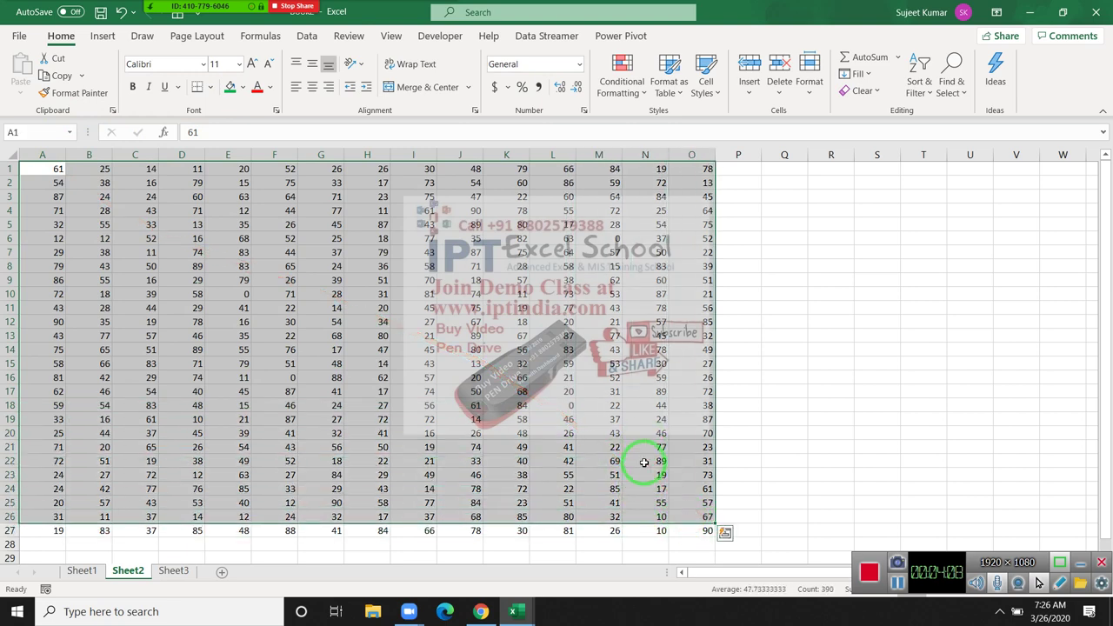
drag(689, 520, 691, 526)
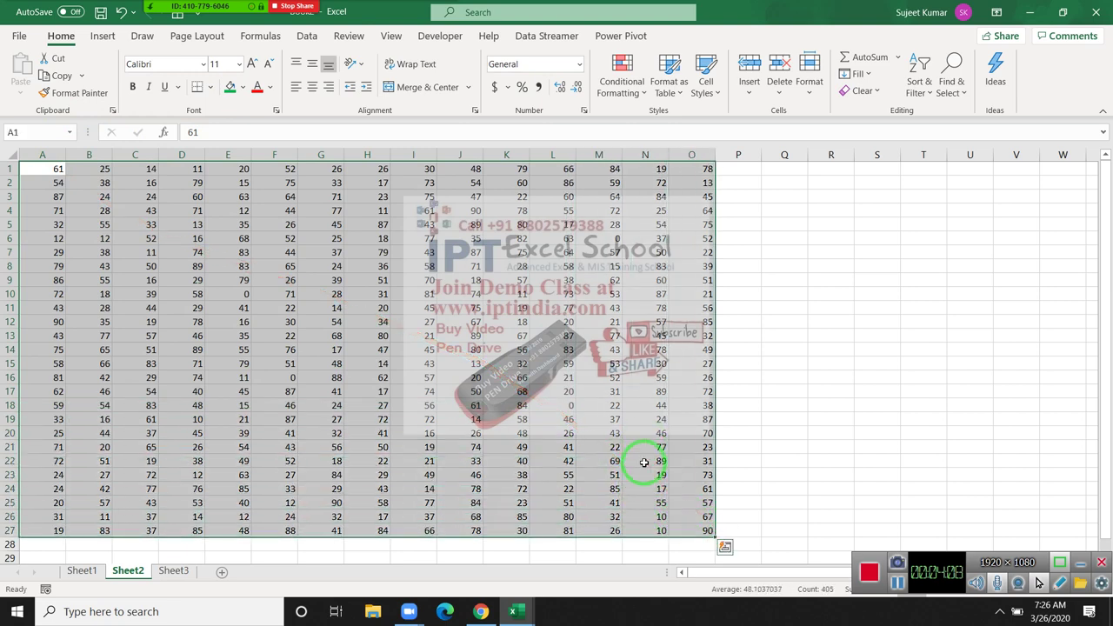
Apply Accounting format with Symbol None and 0 decimal places to A1:O27.
click(584, 111)
drag(529, 92, 501, 125)
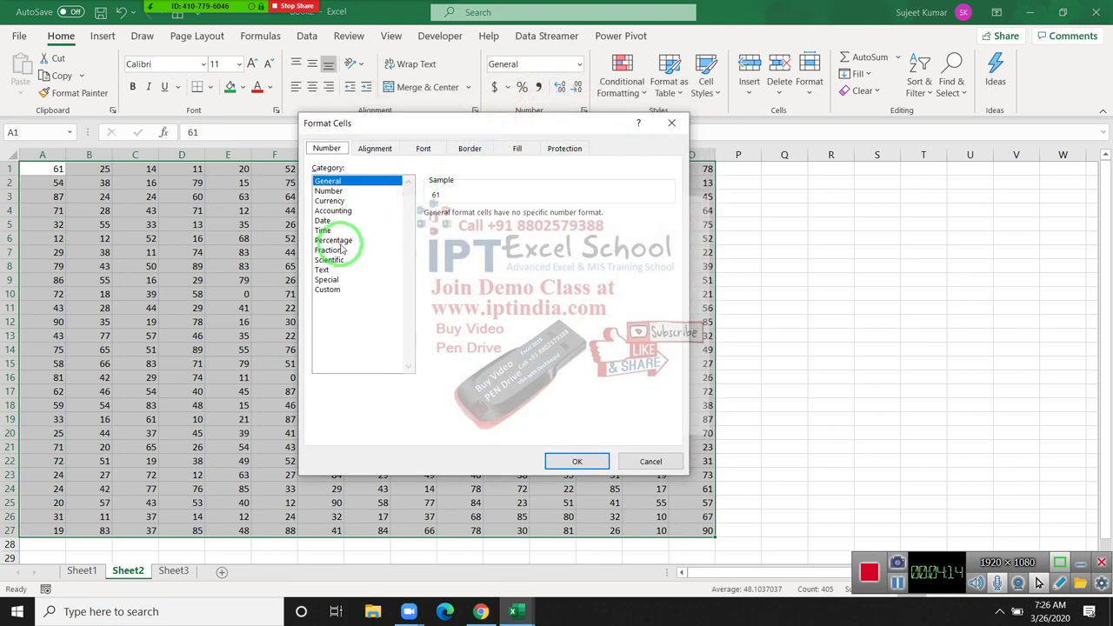
click(334, 210)
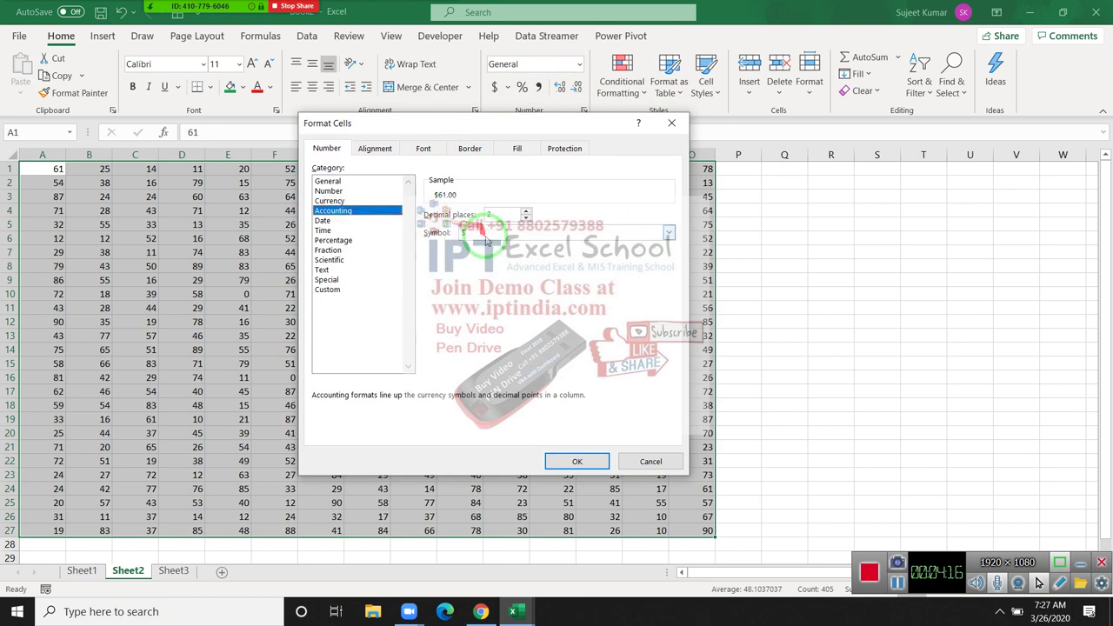
click(486, 240)
click(483, 245)
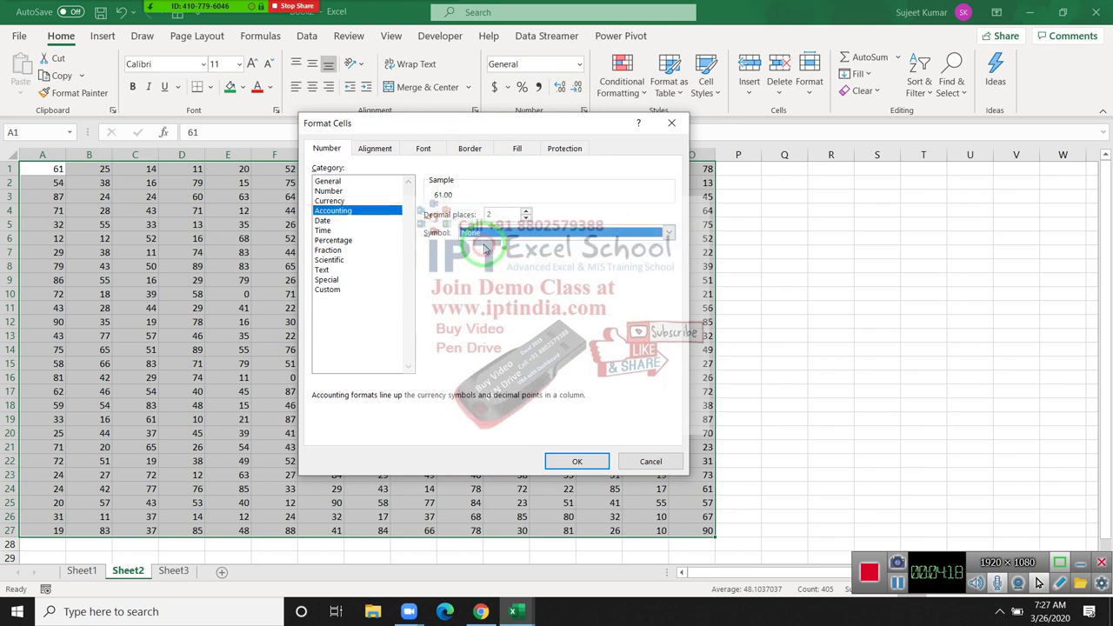
double_click(488, 213)
text(0)
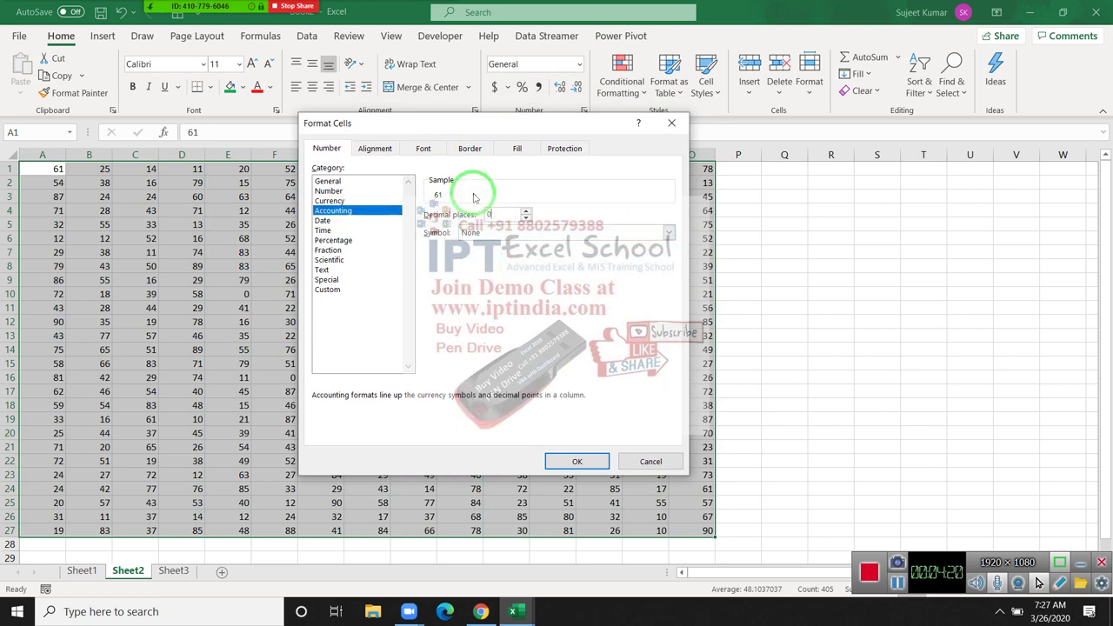
click(574, 462)
click(306, 362)
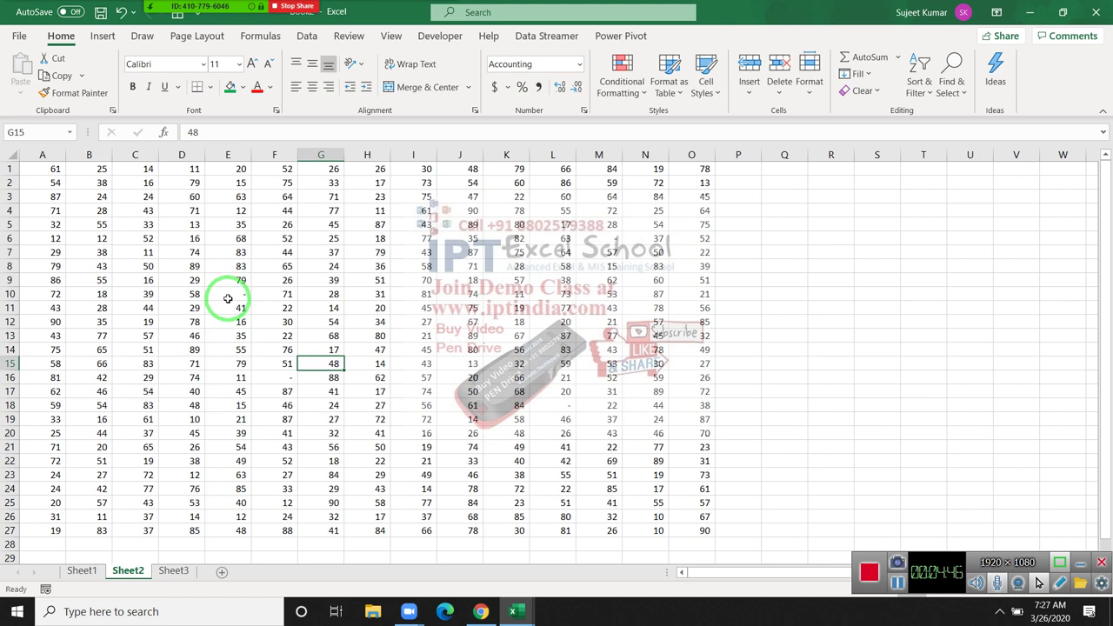
click(228, 296)
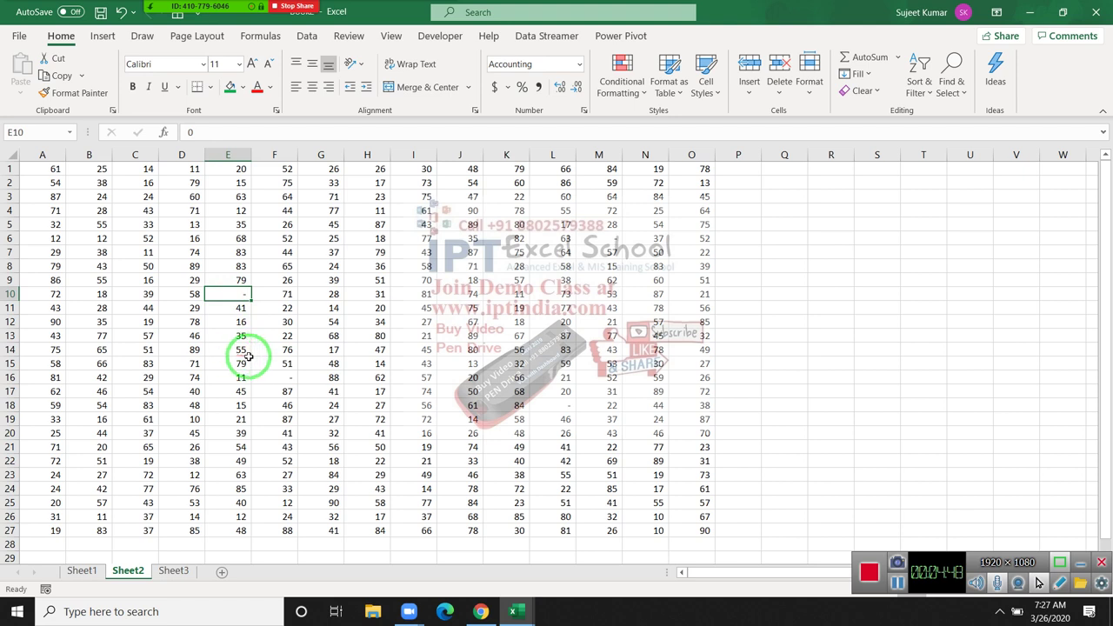
click(200, 130)
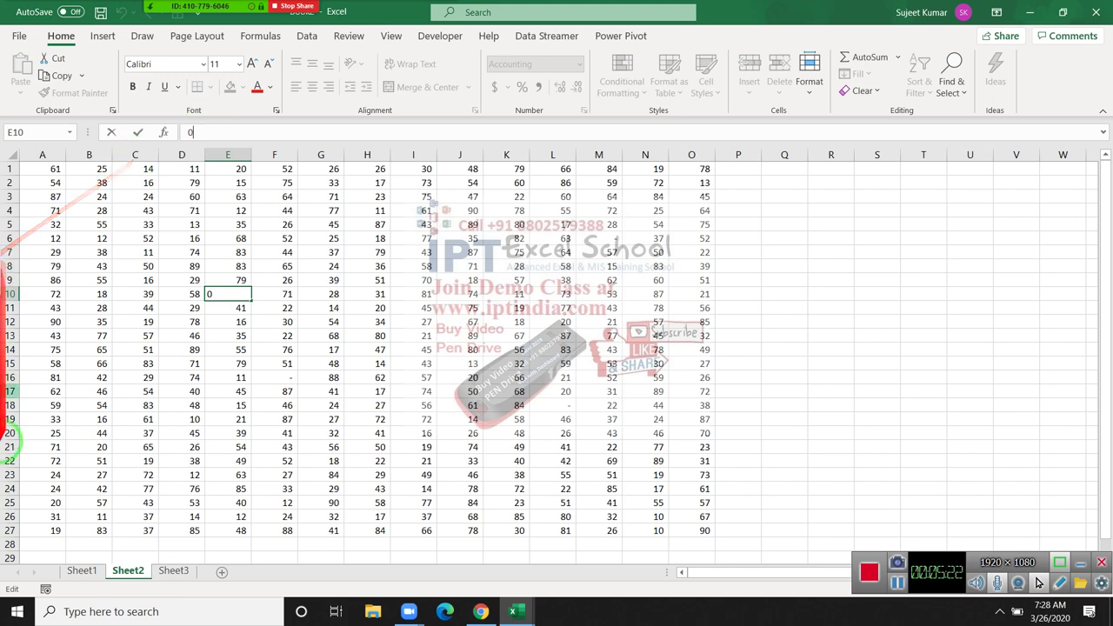
On Sheet3, look at the Date category in Format Cells, then close it unchanged.
click(174, 570)
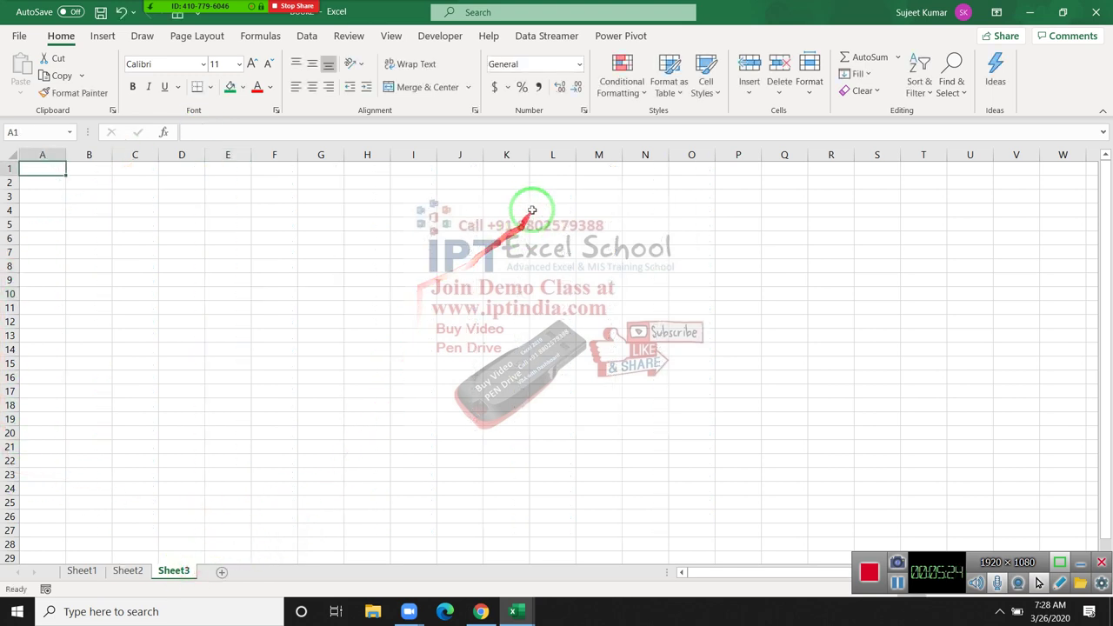
click(583, 115)
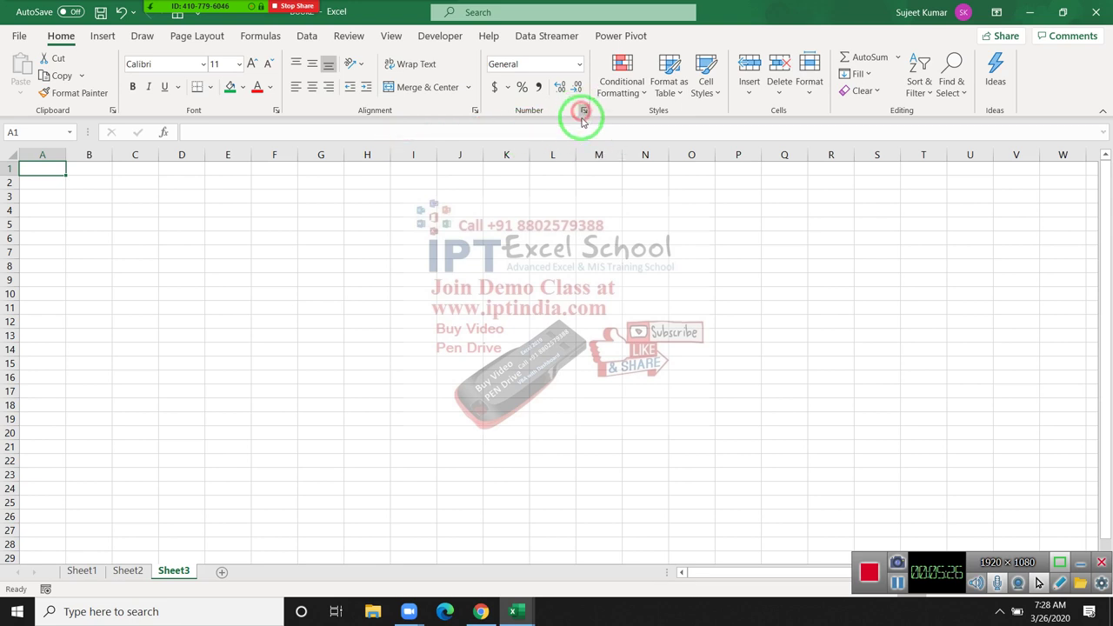
click(325, 221)
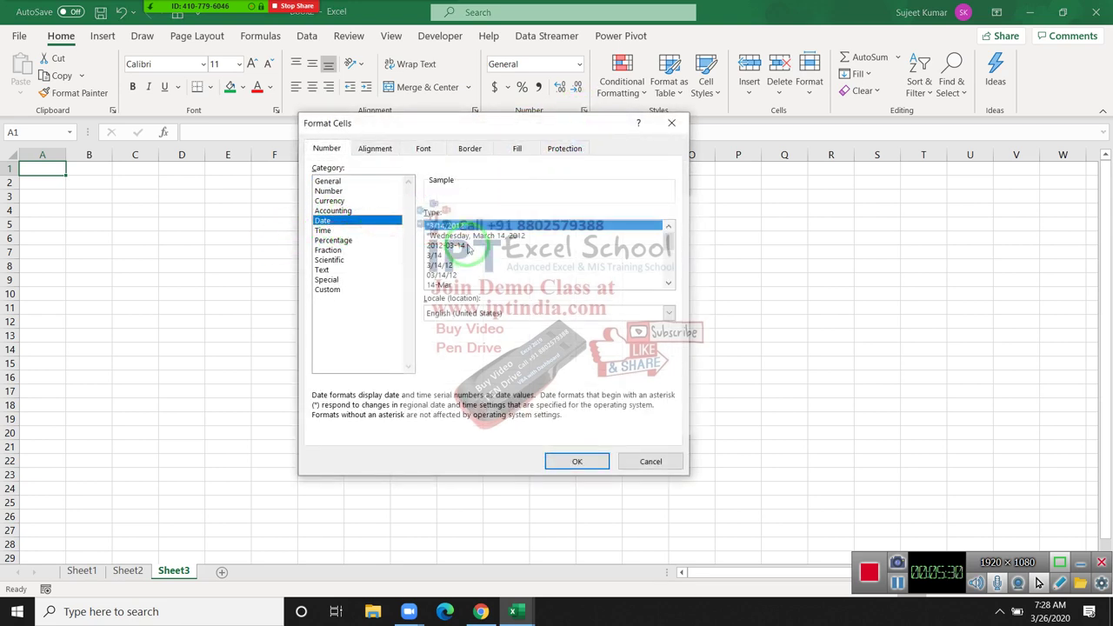
key(Escape)
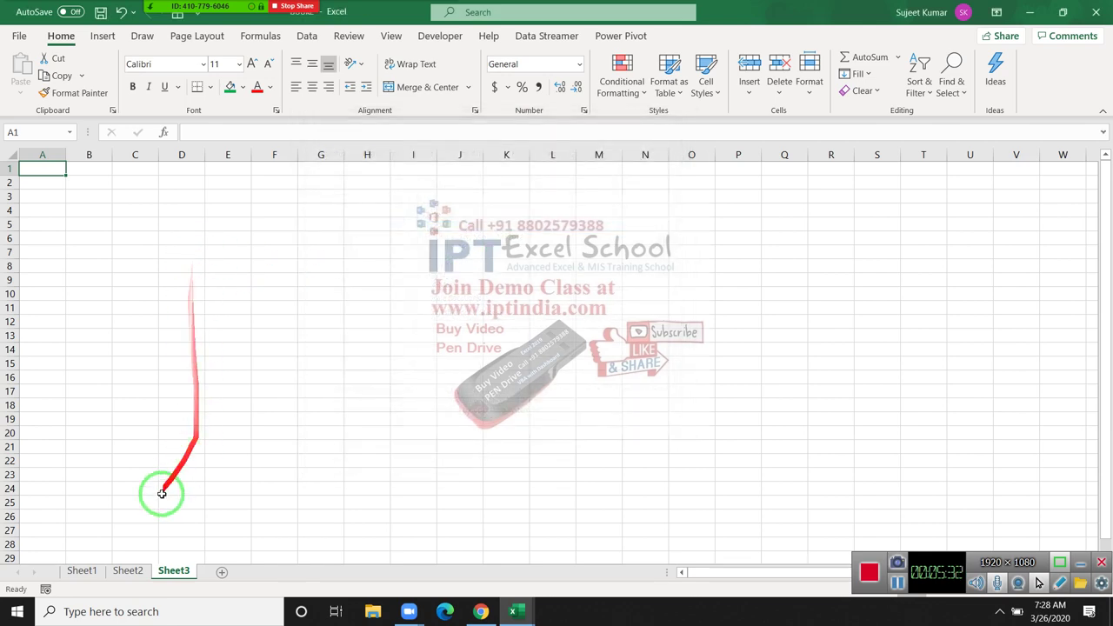
On Sheet1, enter the date 3/26 in cell B2 and reselect it.
click(84, 570)
click(181, 226)
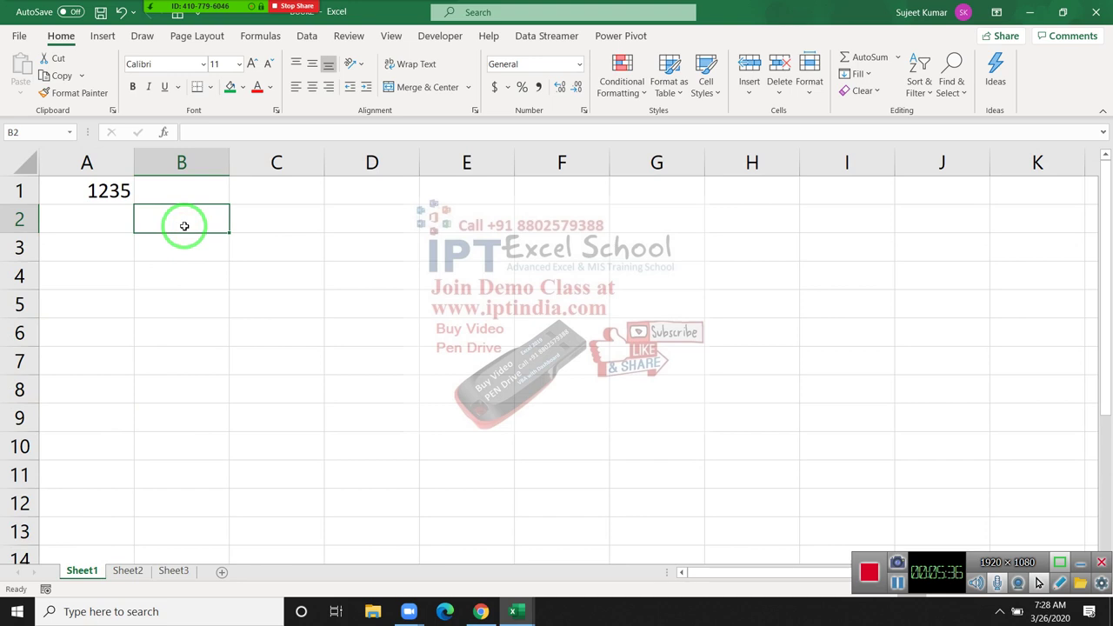
text(3/26)
key(Return)
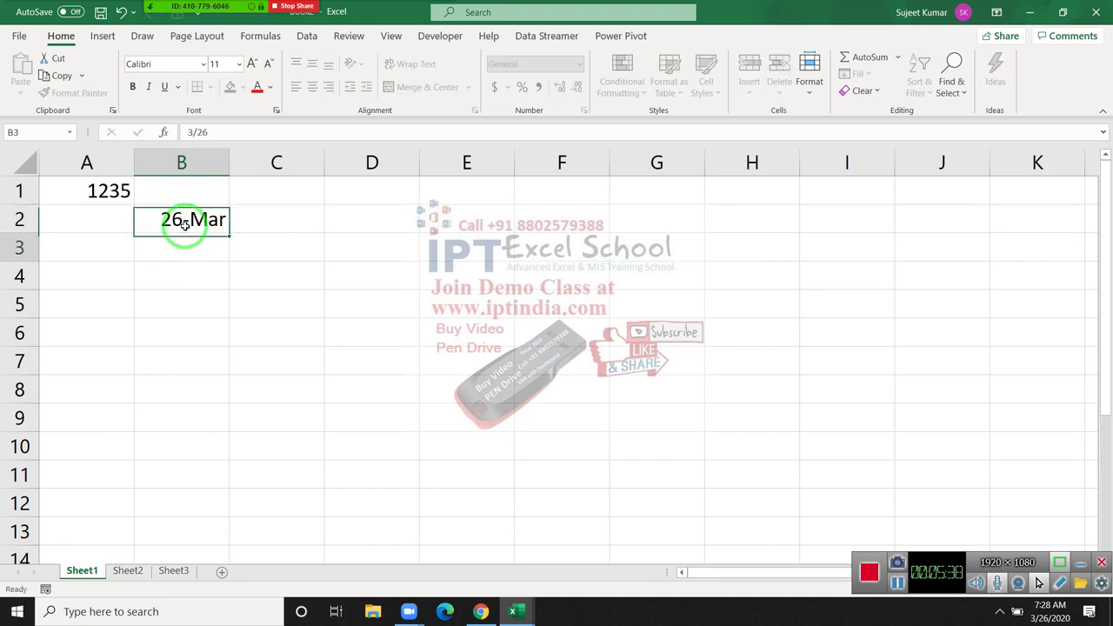
click(184, 224)
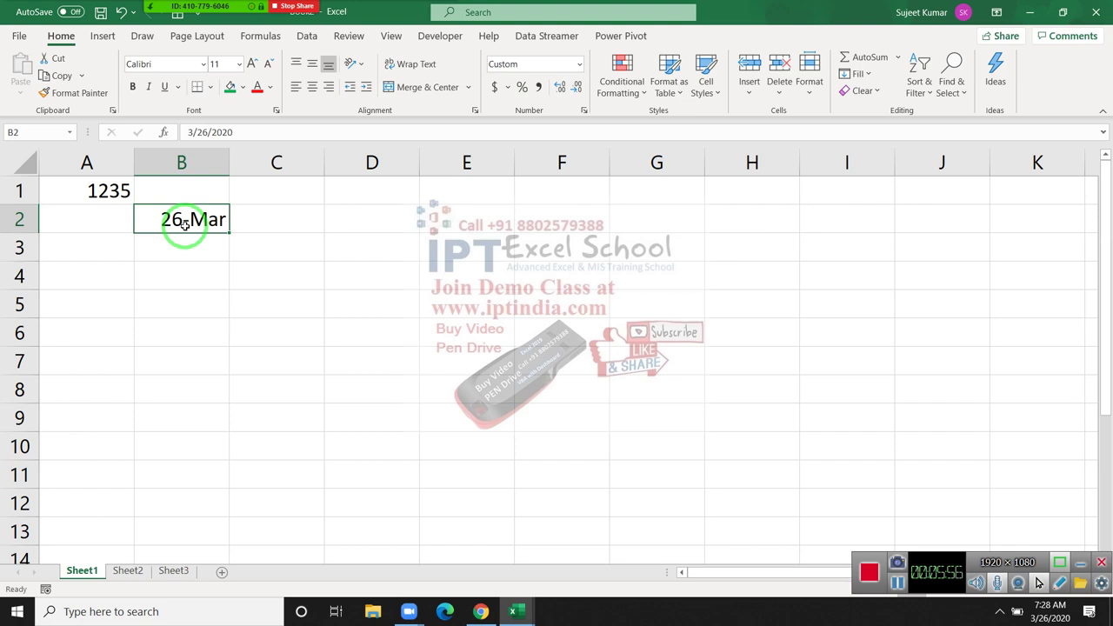
Compare B2's Time and Date categories and Locale list, close without changes, then select F4.
click(584, 110)
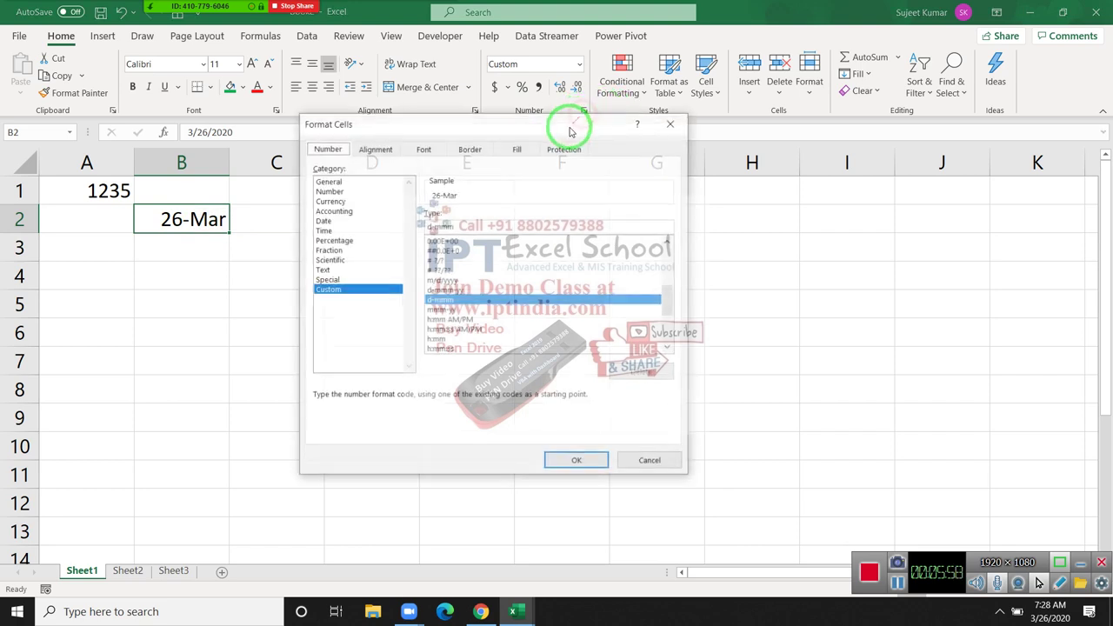
click(329, 231)
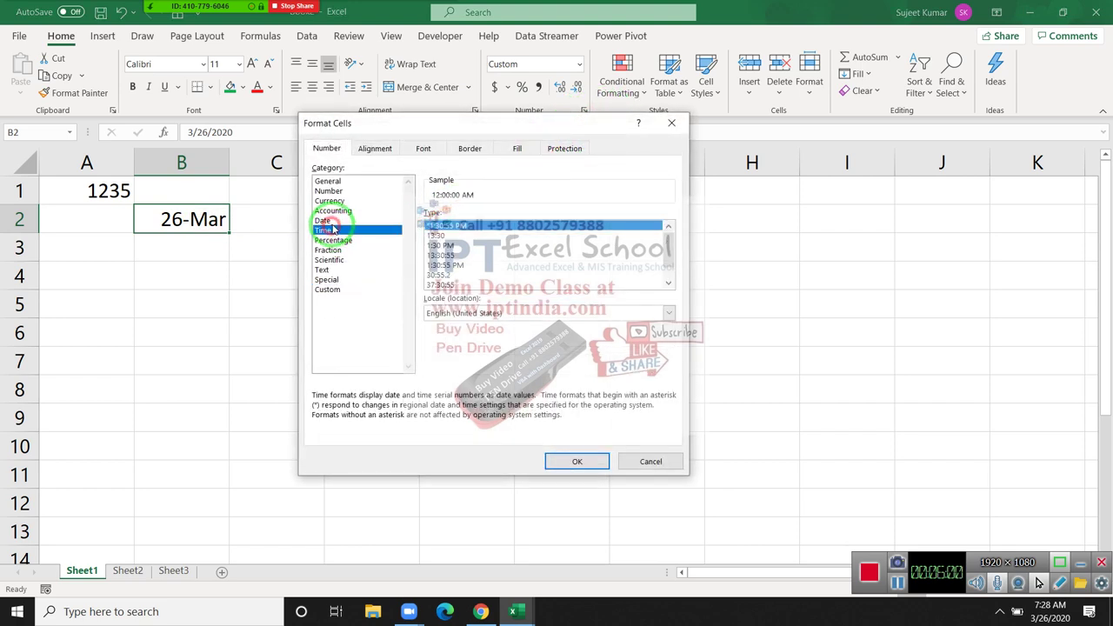
click(322, 220)
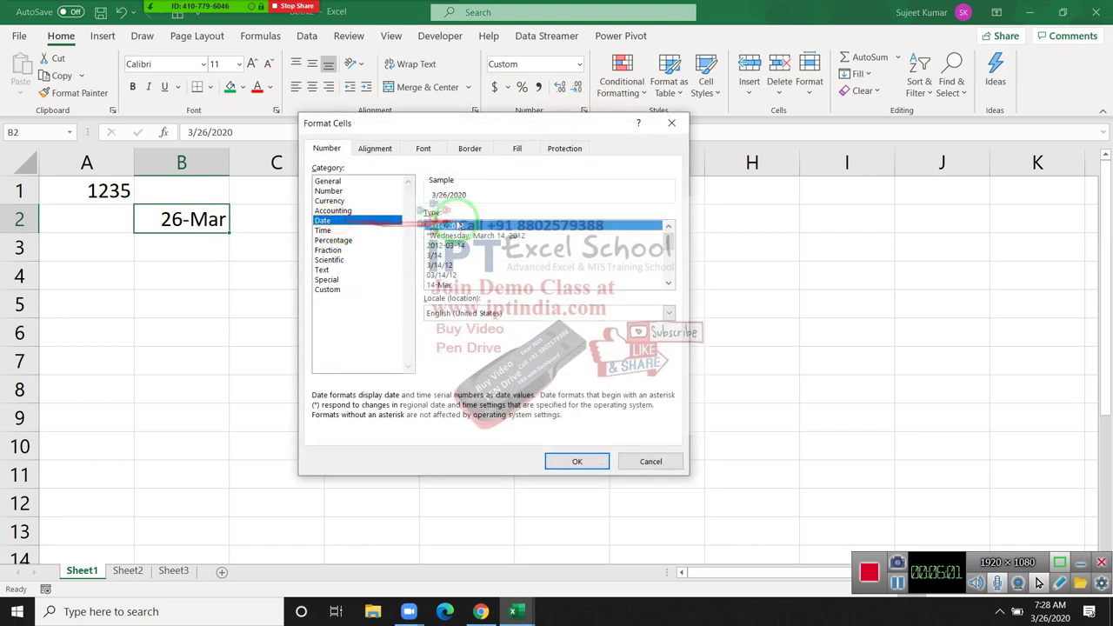
click(487, 315)
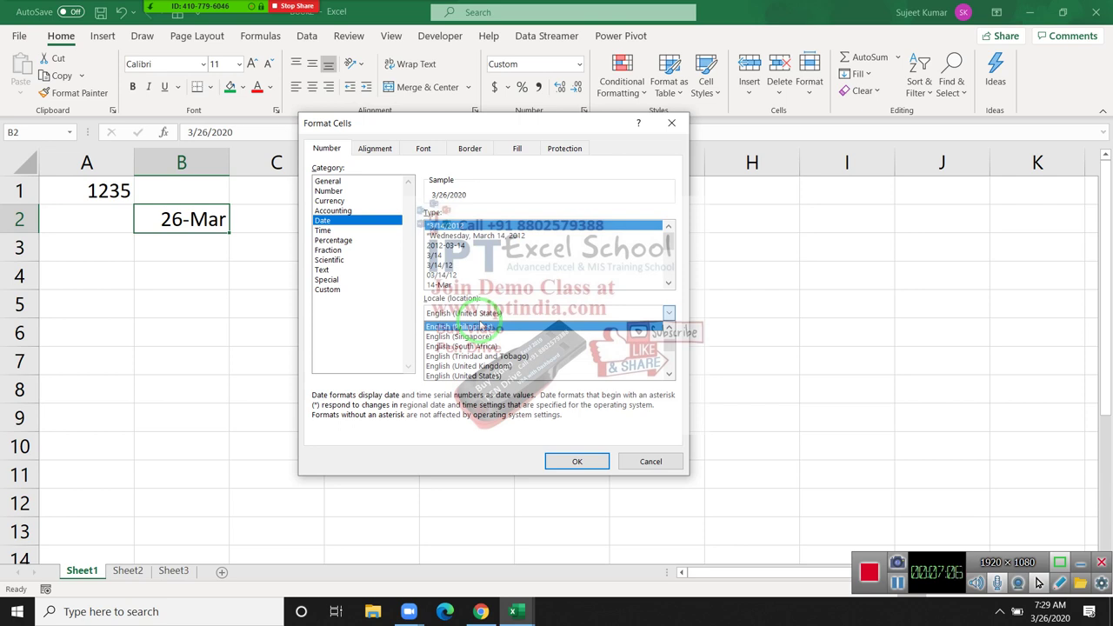
click(386, 232)
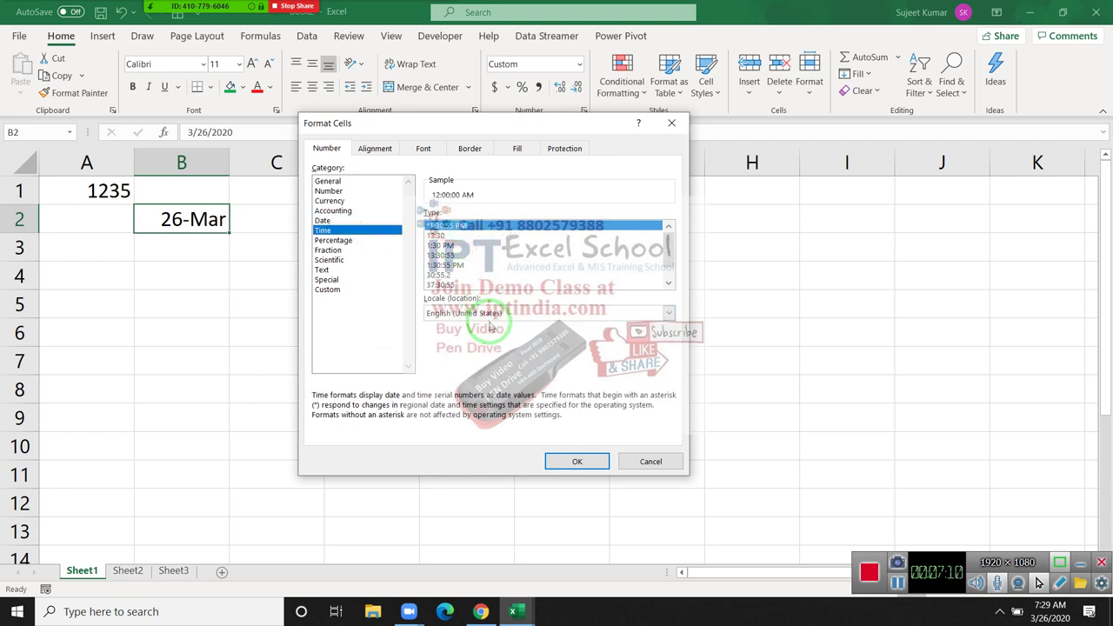
click(671, 123)
click(544, 275)
Enter 45:20 in F4 and switch it to General so it shows 1.888889.
text(10)
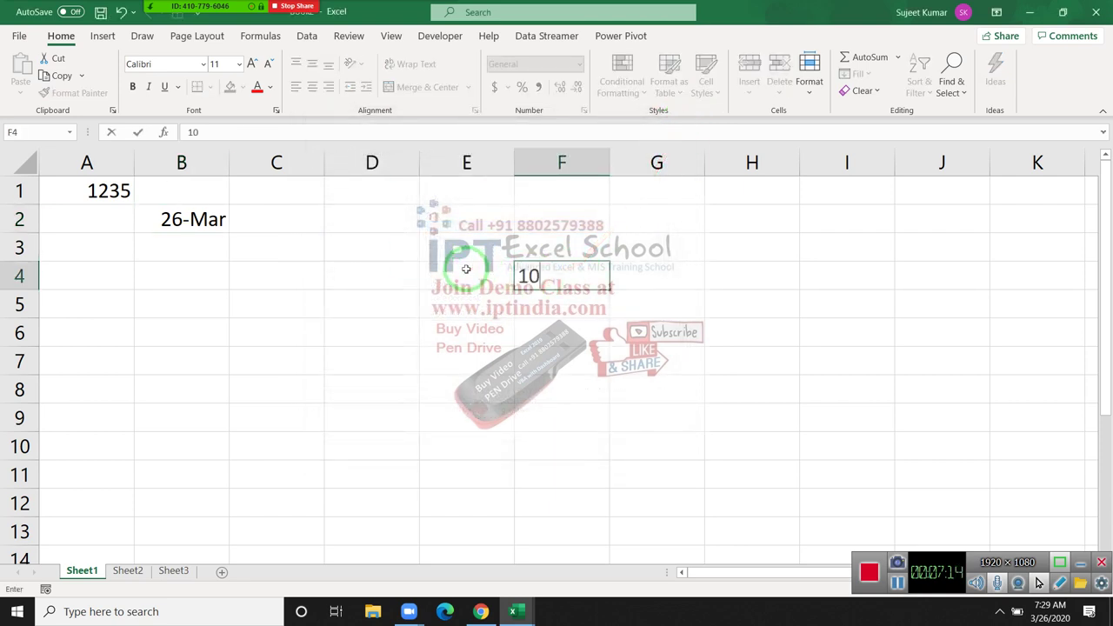
text(:)
key(BackSpace)
key(BackSpace)
key(BackSpace)
text(45:)
text(20)
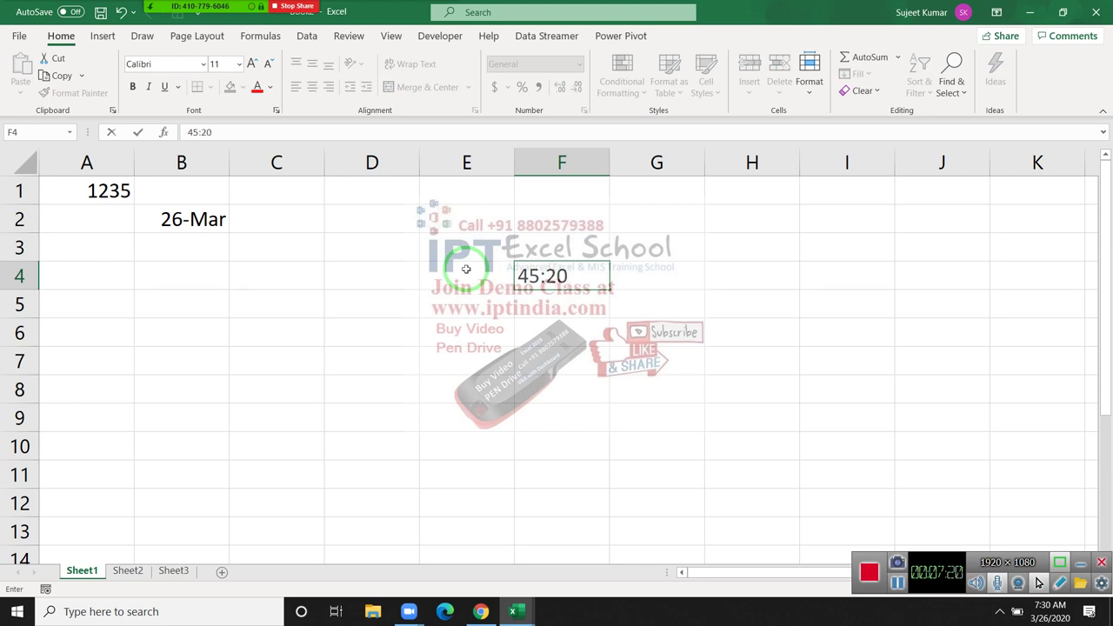
key(Return)
key(Up)
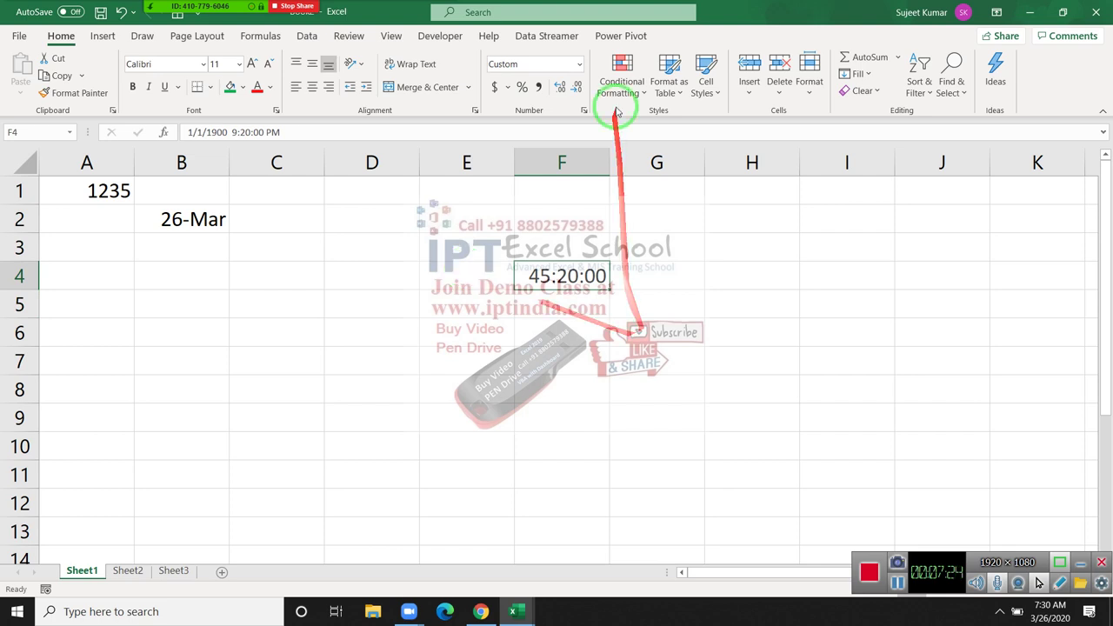
click(579, 64)
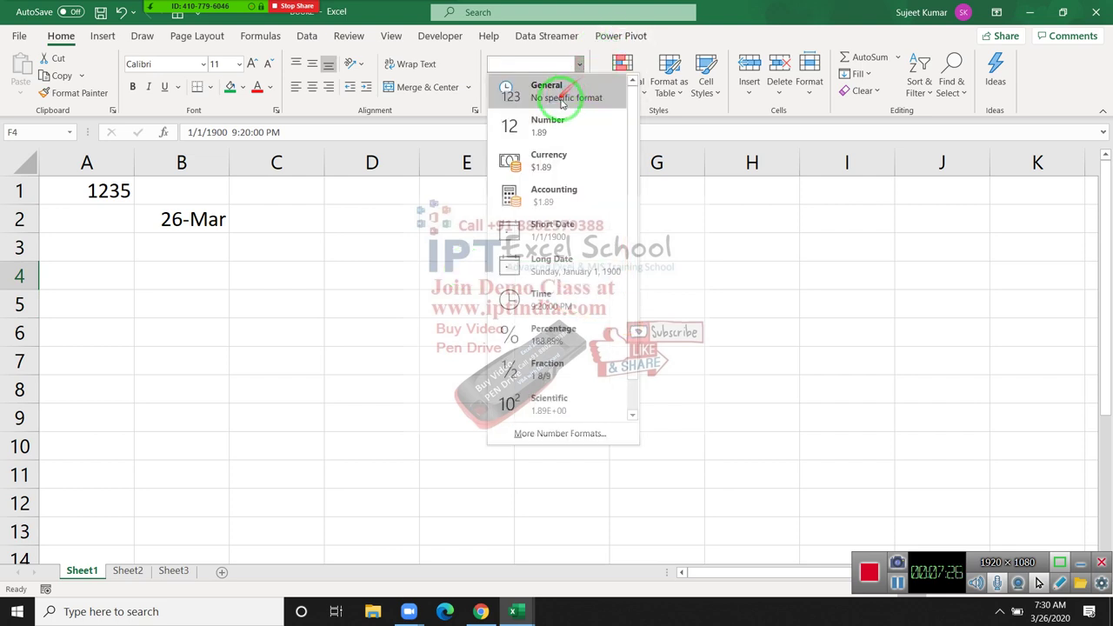
click(560, 92)
right_click(571, 277)
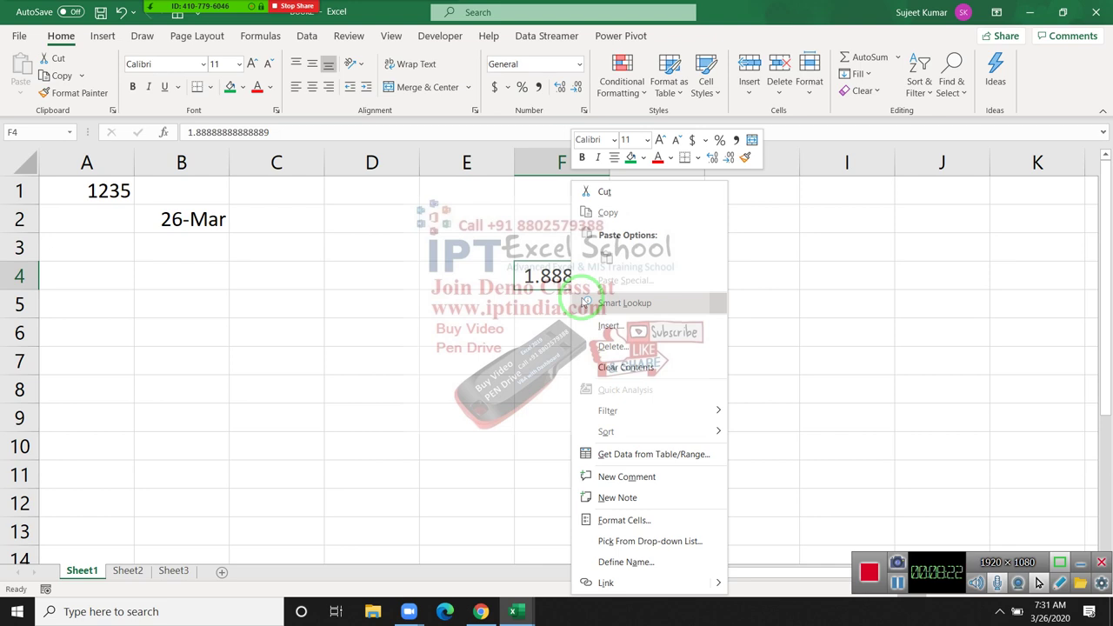
Format F4 with the 37:30:55 elapsed-hours Time type so it shows 45:20:00.
click(669, 526)
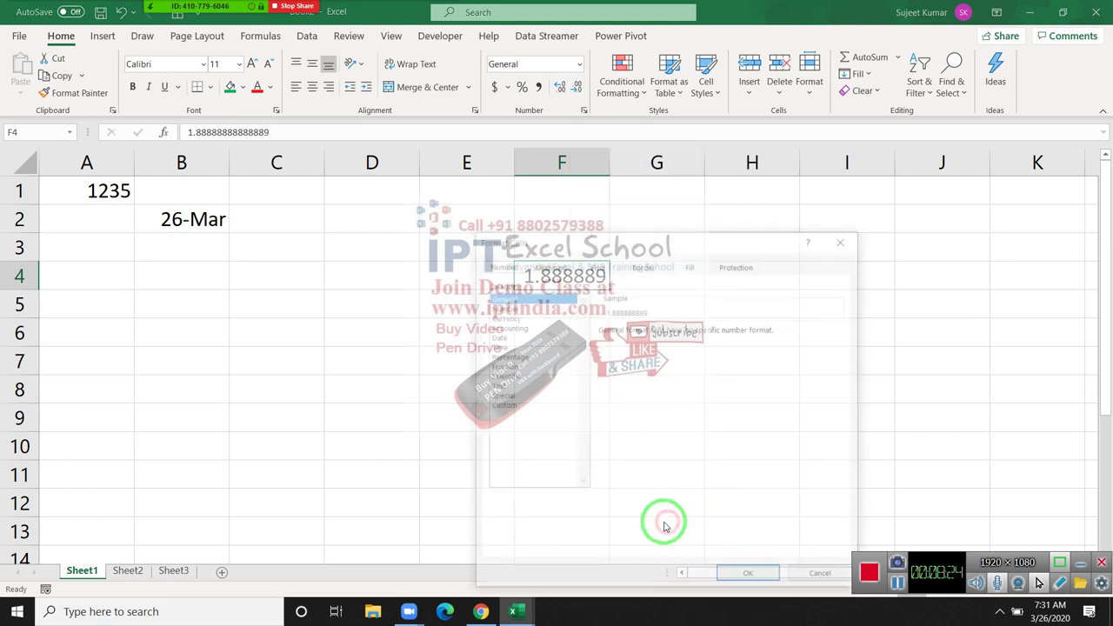
click(513, 348)
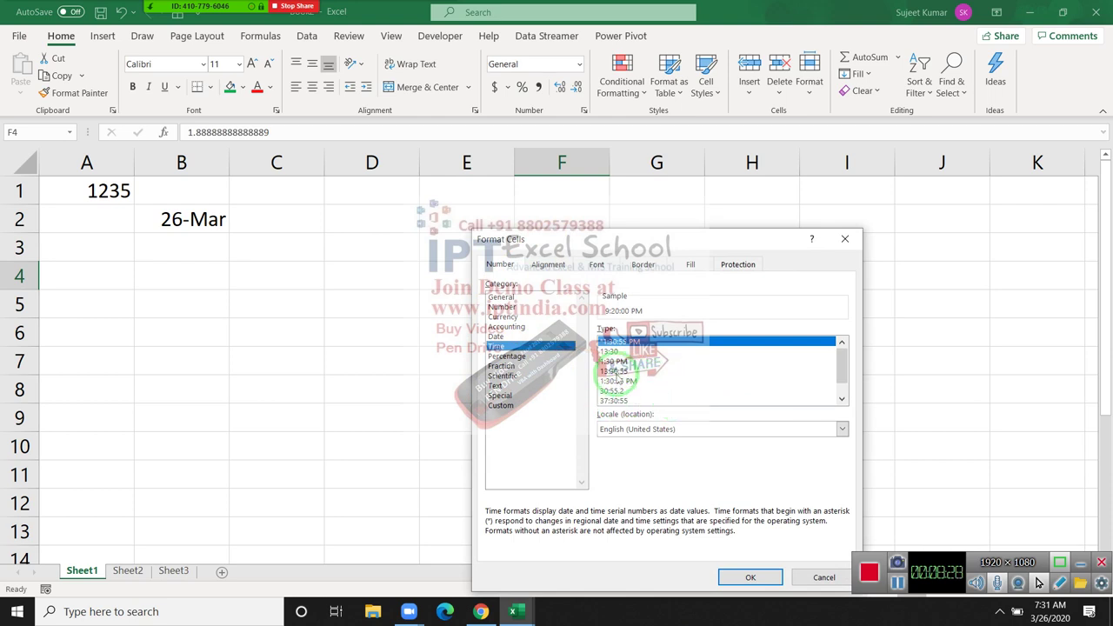
click(611, 352)
click(612, 371)
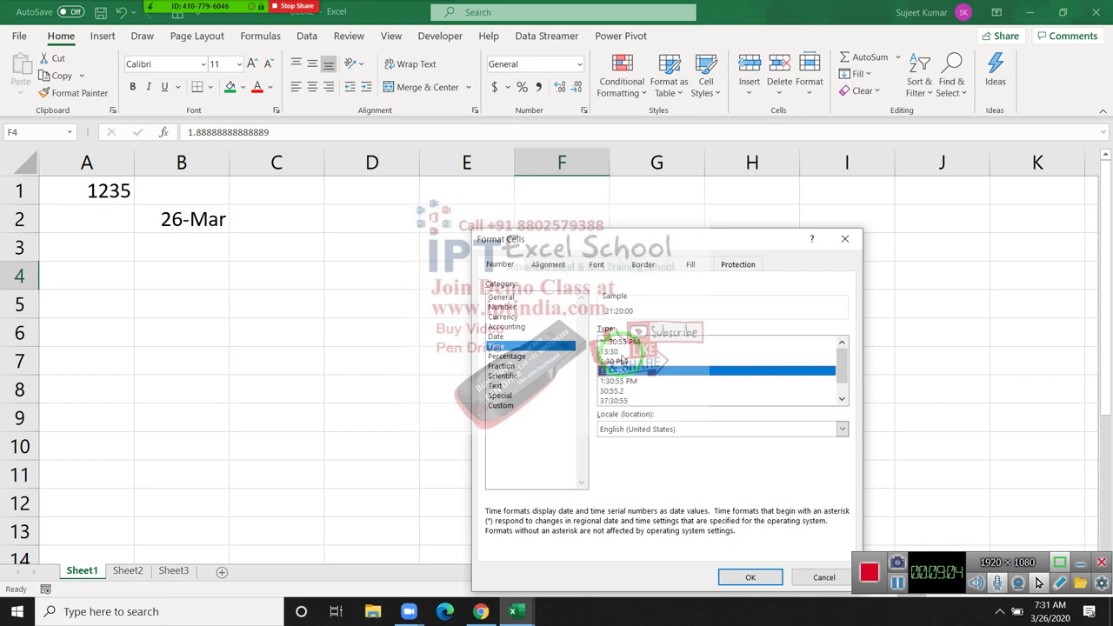
click(630, 402)
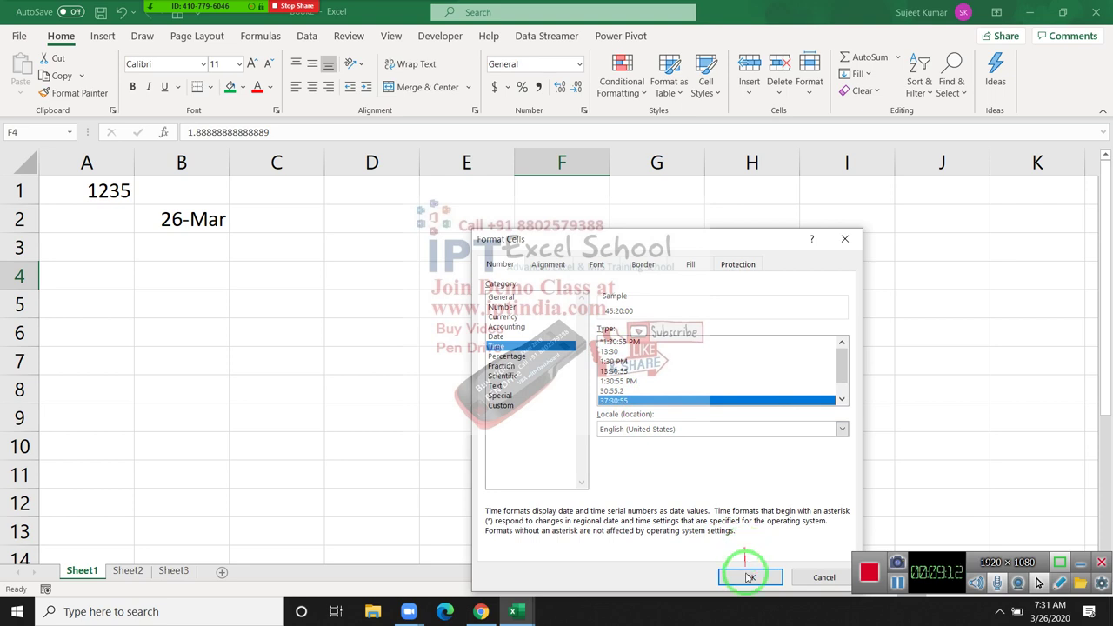
click(749, 578)
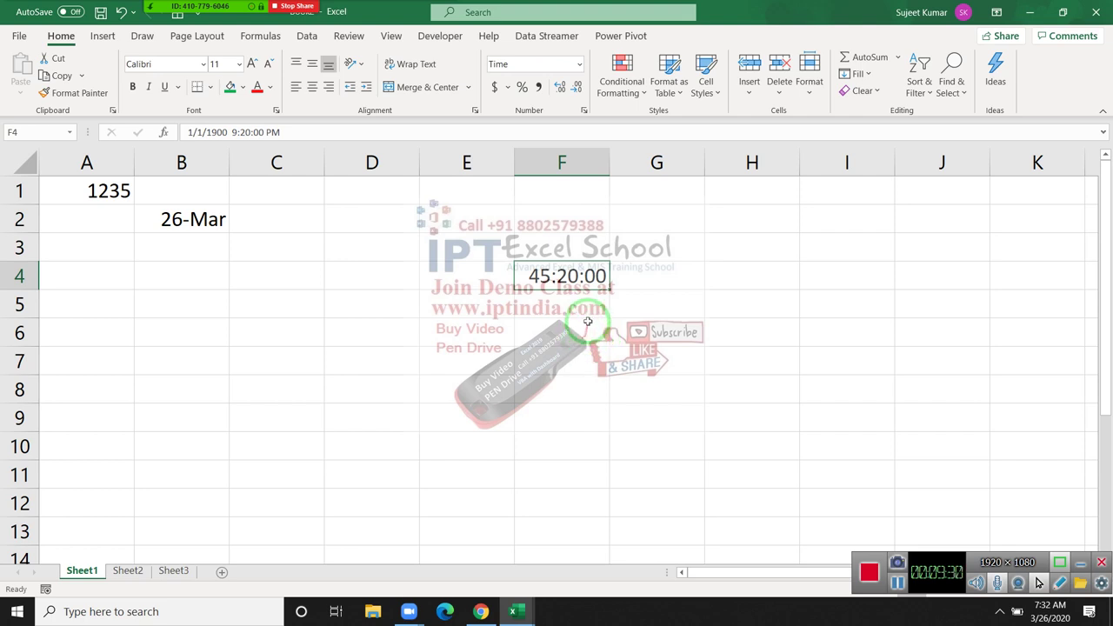
Preview the Percentage and Fraction format categories for E7 without applying either.
drag(469, 248, 584, 310)
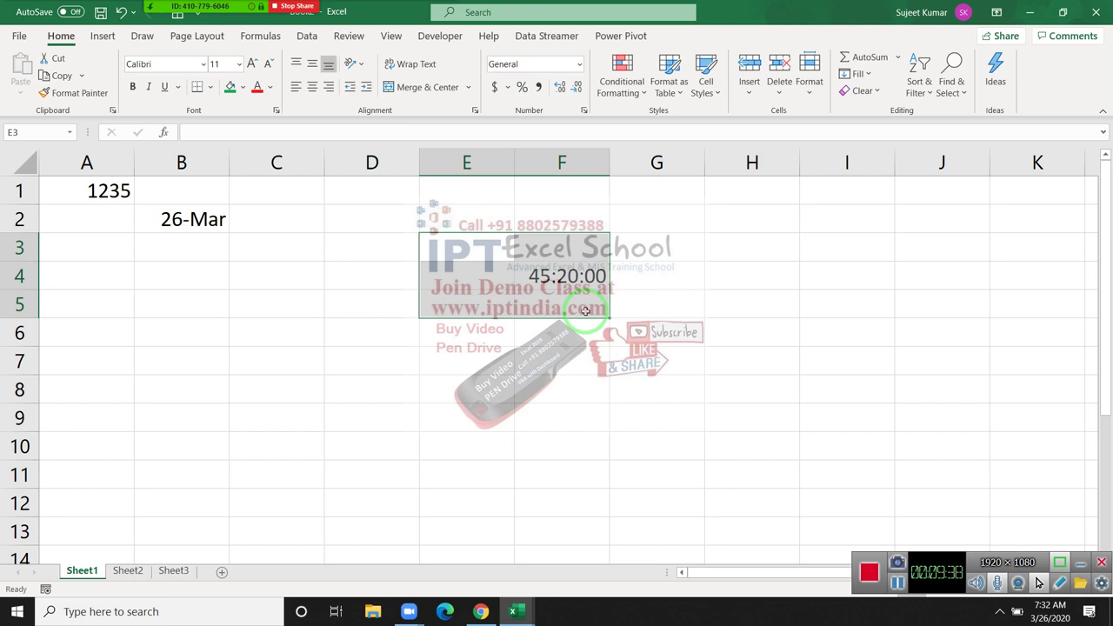
click(467, 360)
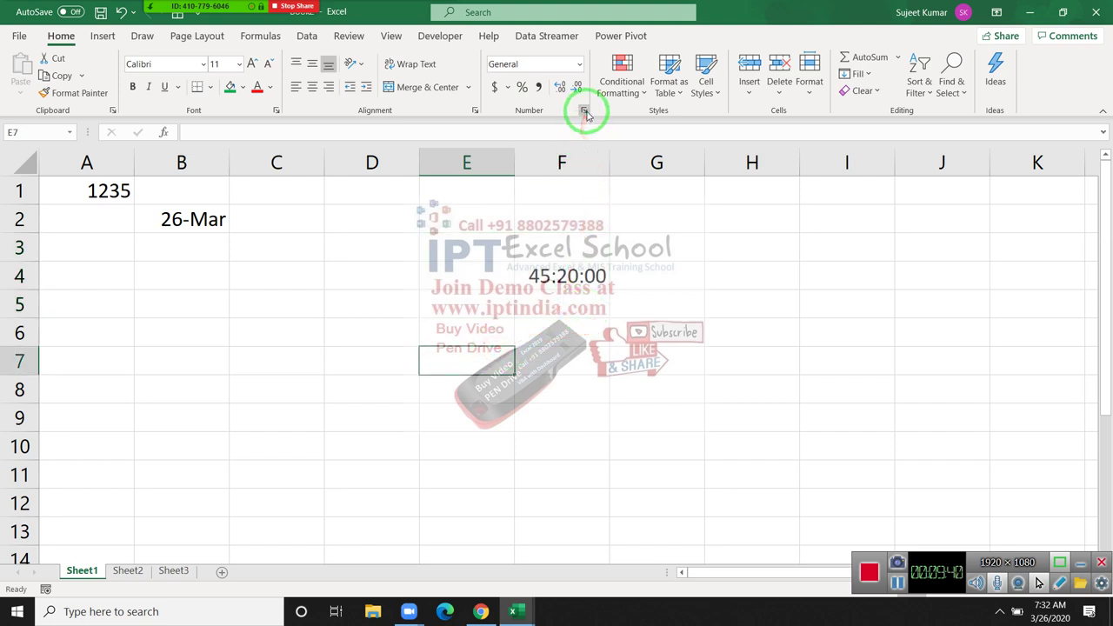
click(583, 110)
click(333, 241)
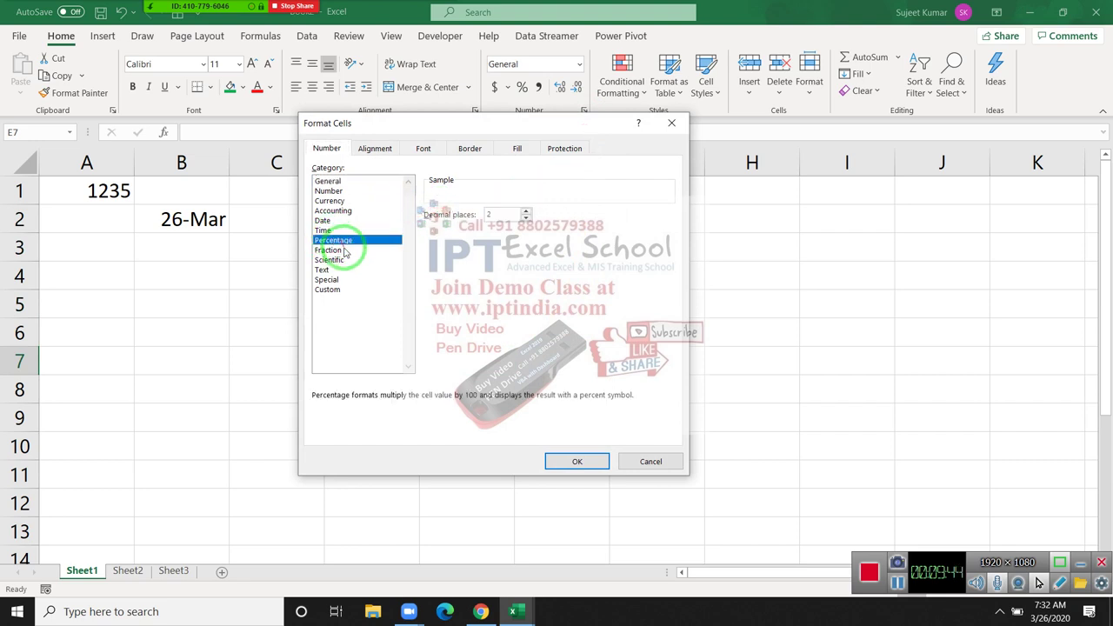
click(336, 251)
key(Escape)
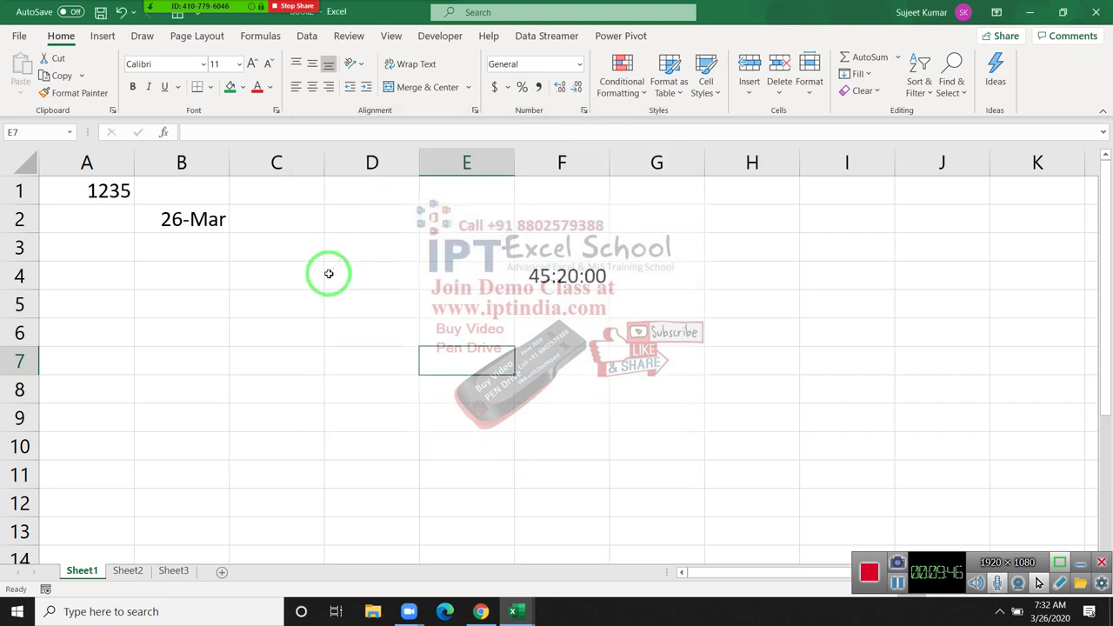
Enter 2.5 in cell C6.
click(298, 329)
text(2.)
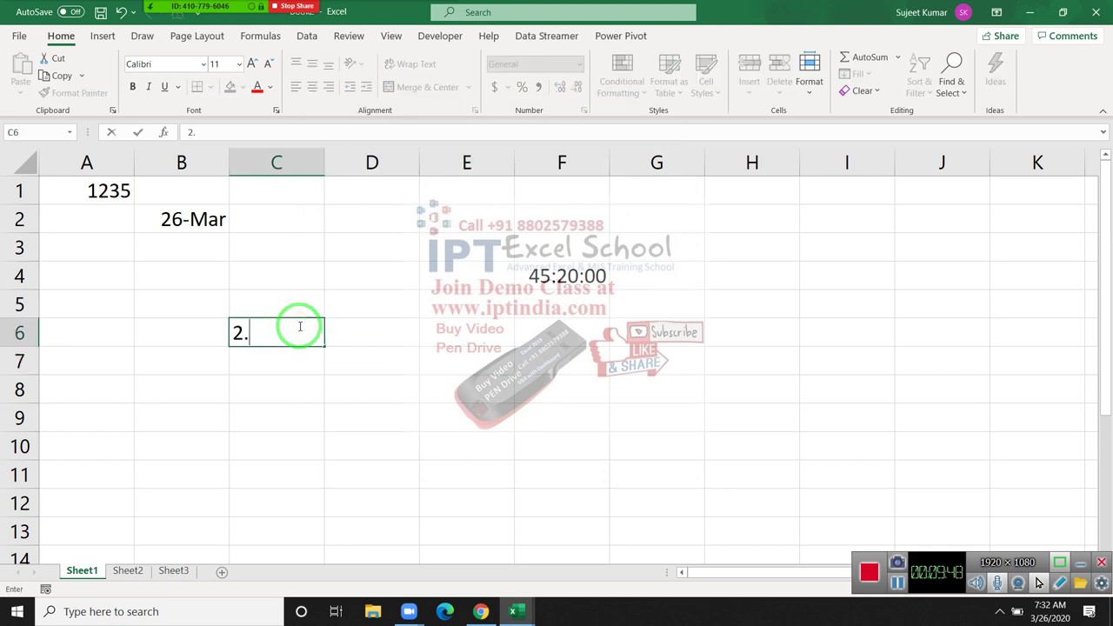
text(5)
key(Return)
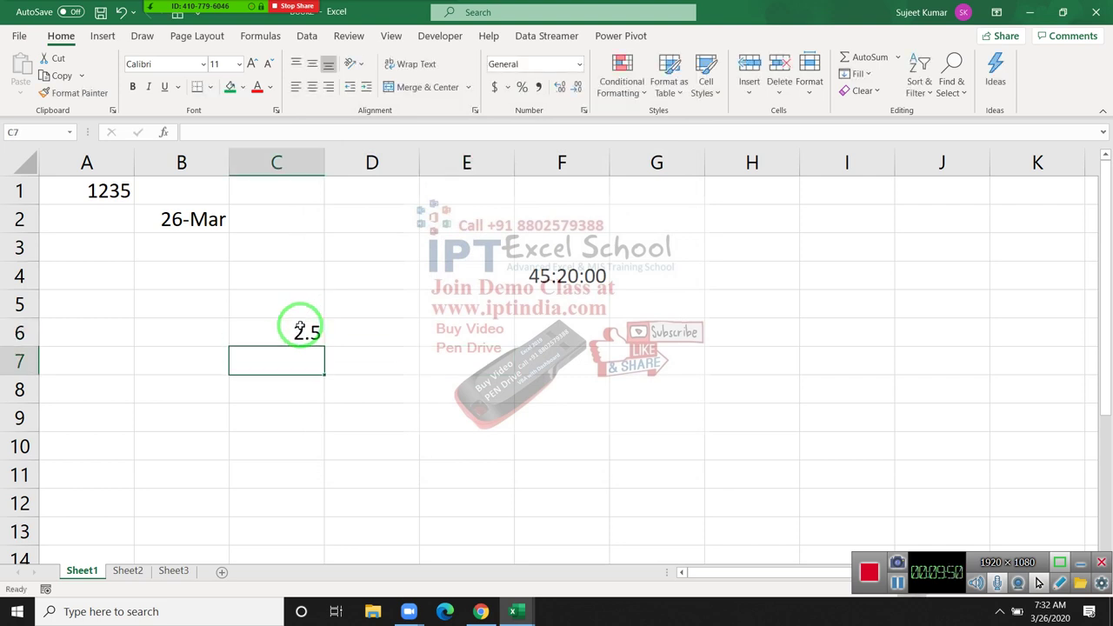
click(299, 326)
drag(306, 322, 467, 281)
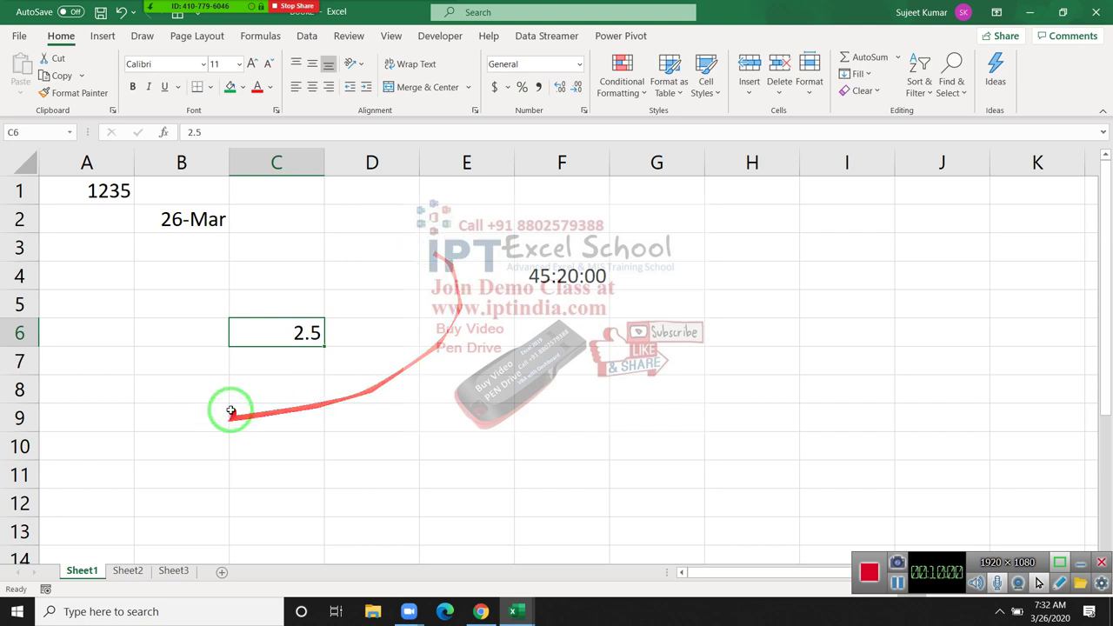
Apply the Fraction format As halves (1/2) to C6, displaying 2 1/2.
right_click(269, 333)
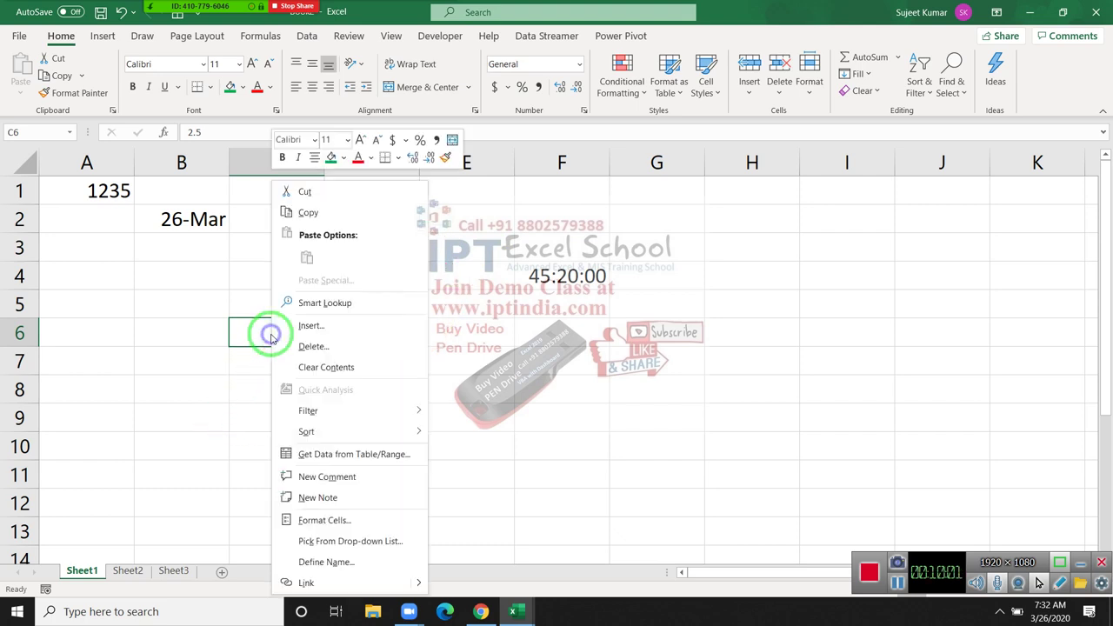
click(331, 526)
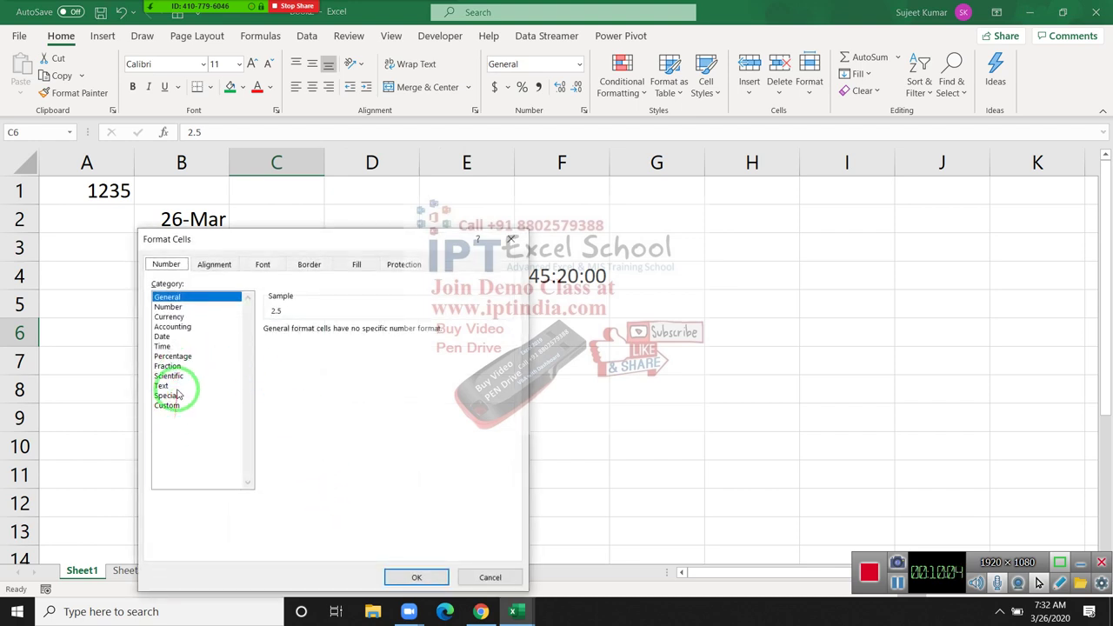
click(196, 366)
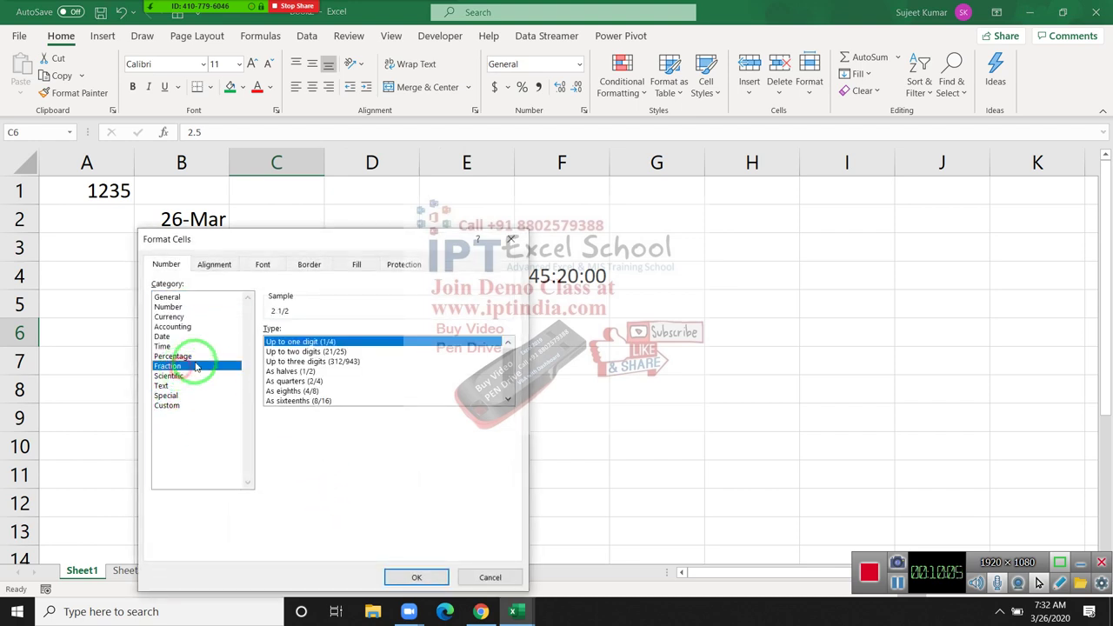
click(278, 371)
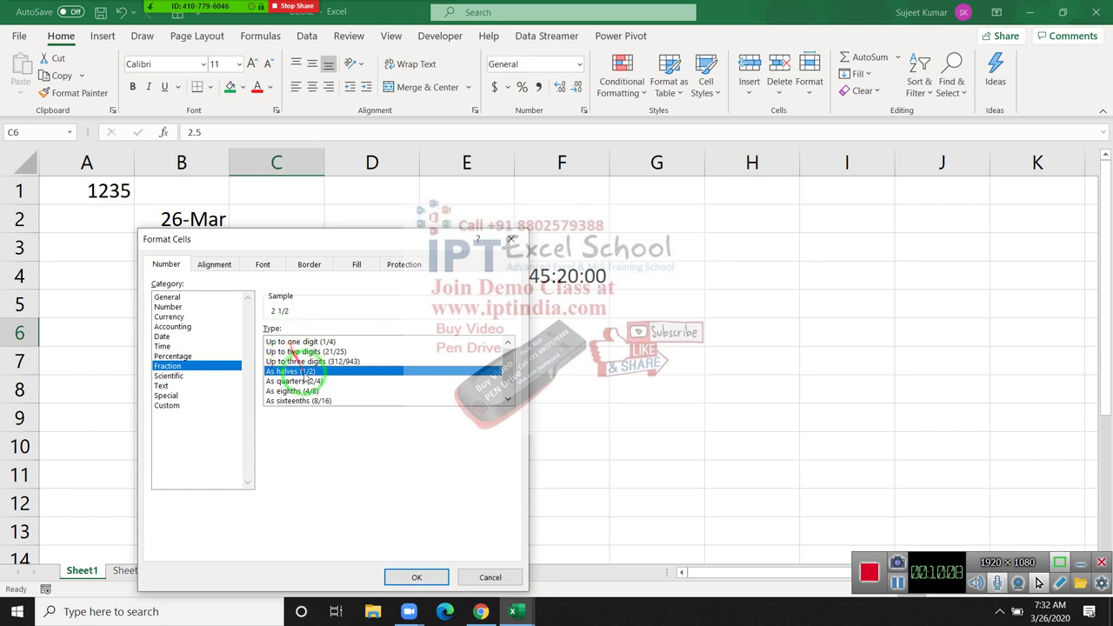
click(414, 577)
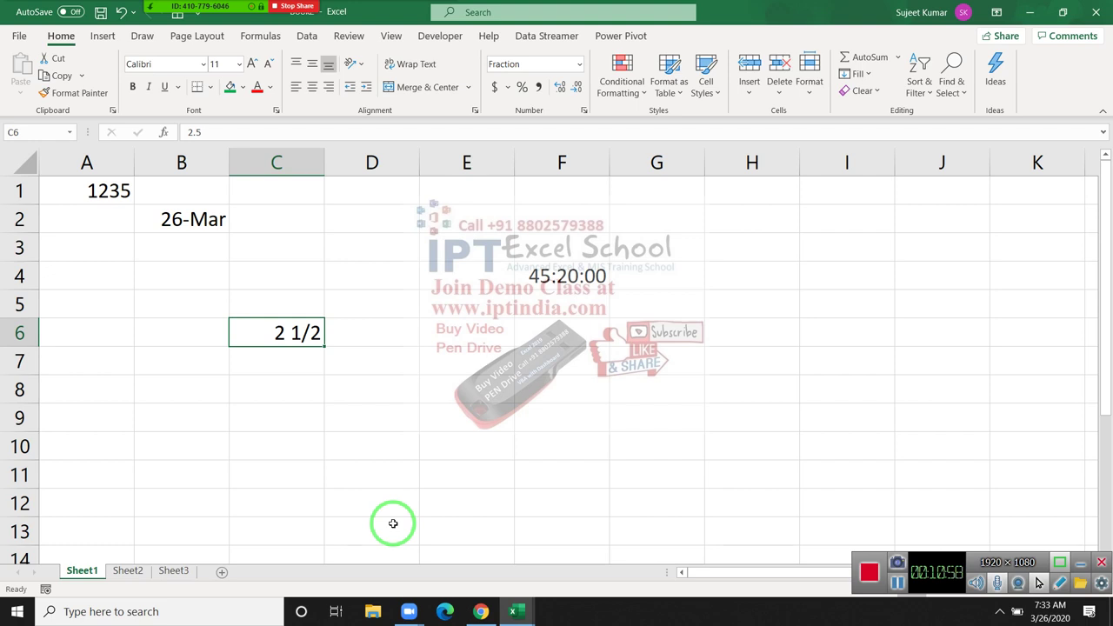
click(581, 112)
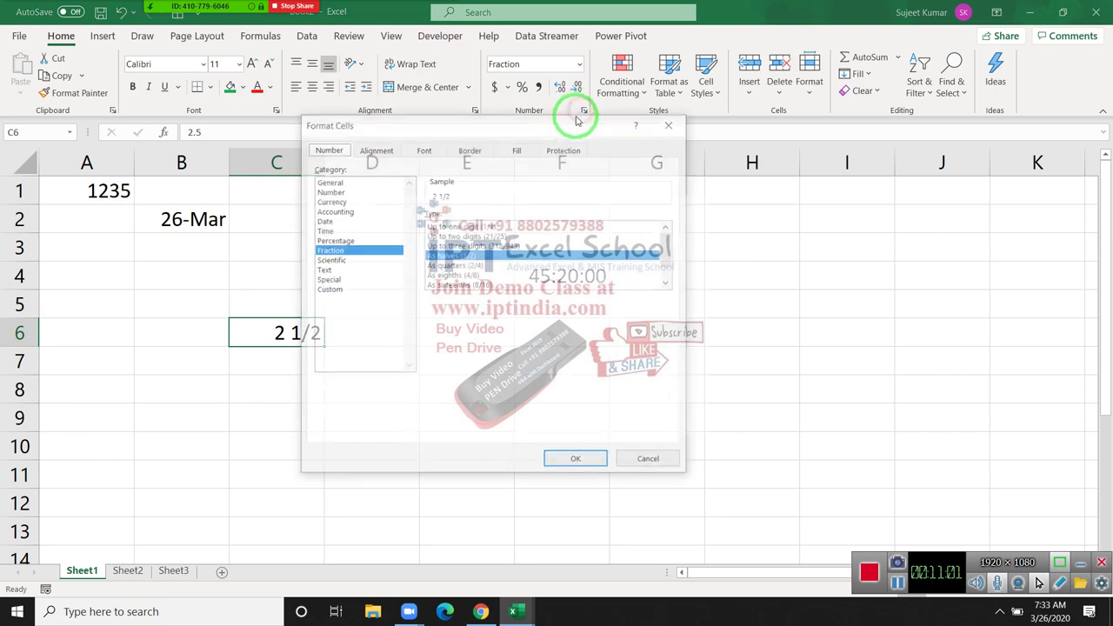
click(348, 260)
click(340, 269)
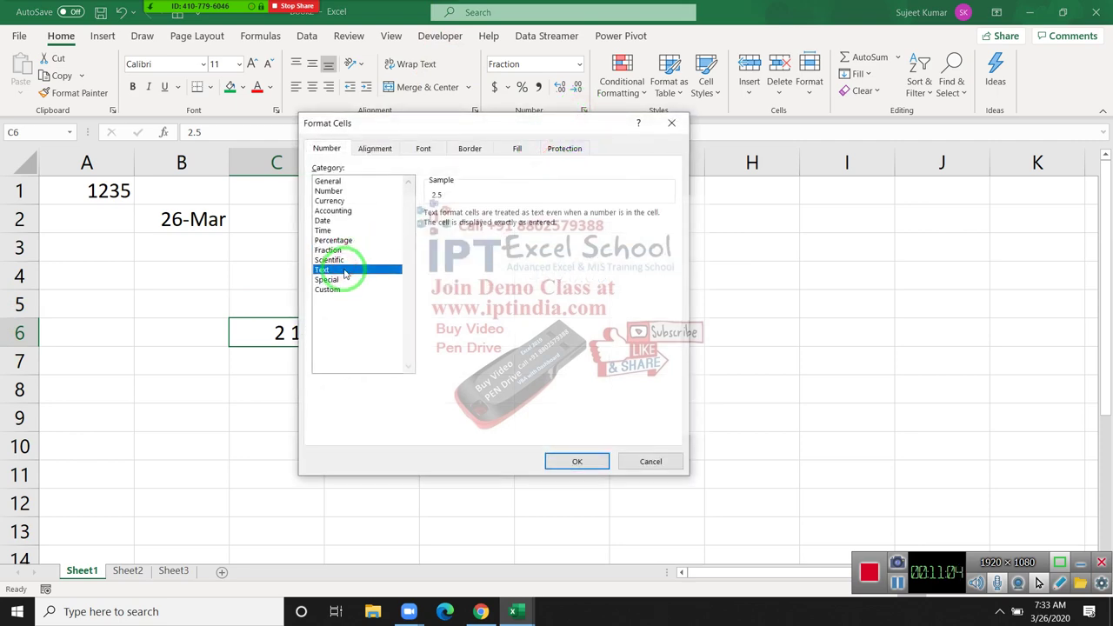
key(Escape)
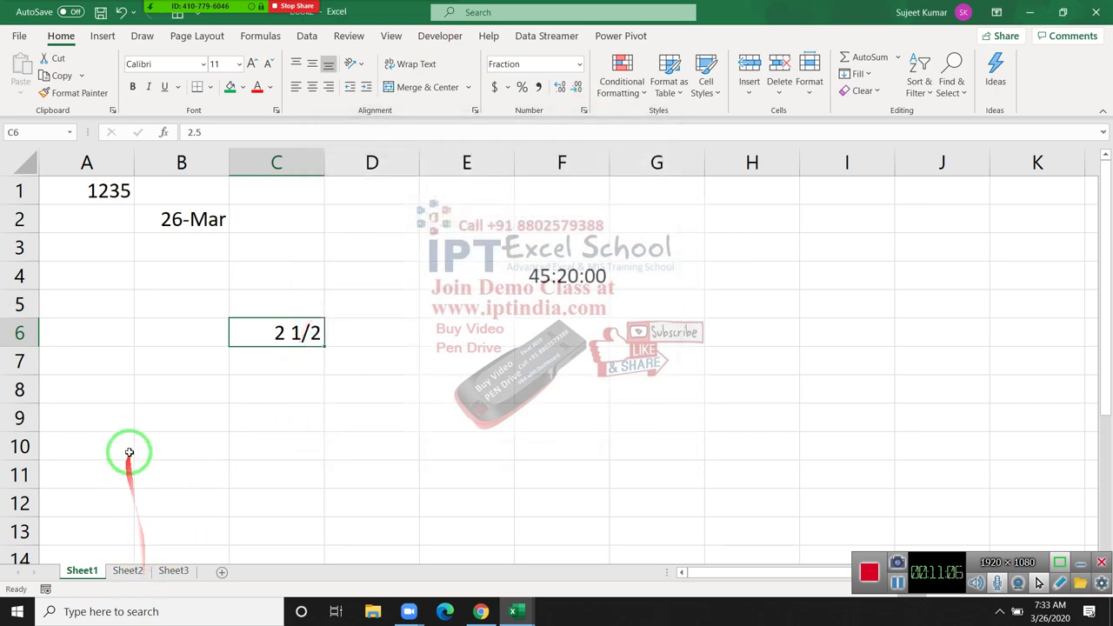
scroll(123, 342, down, 2)
Enter the heading Chq in A9.
click(94, 243)
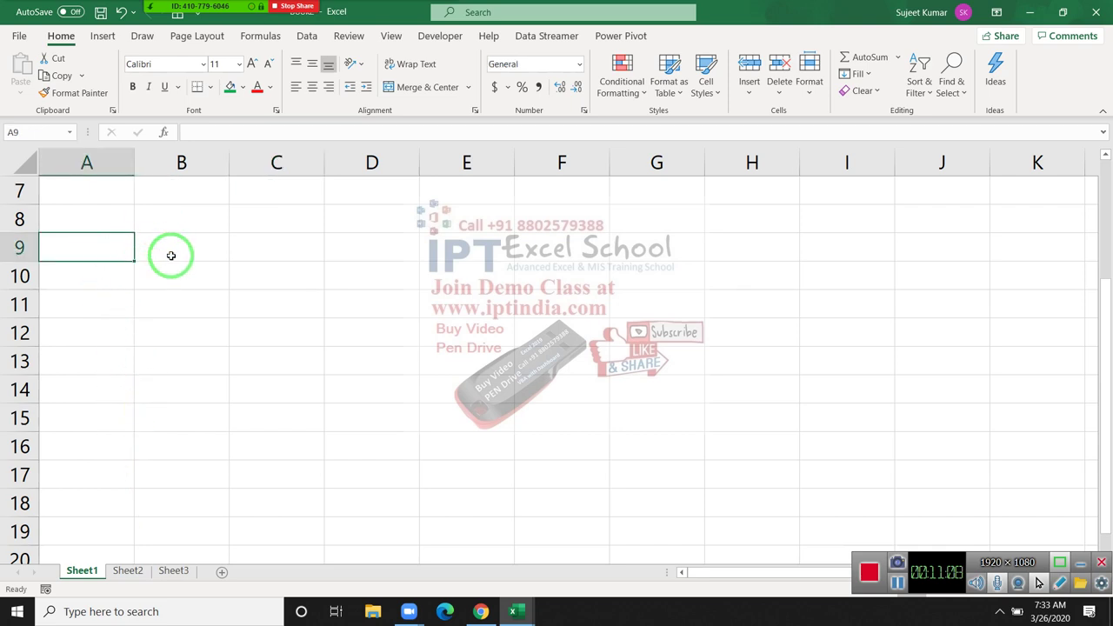
text(Chq)
key(Return)
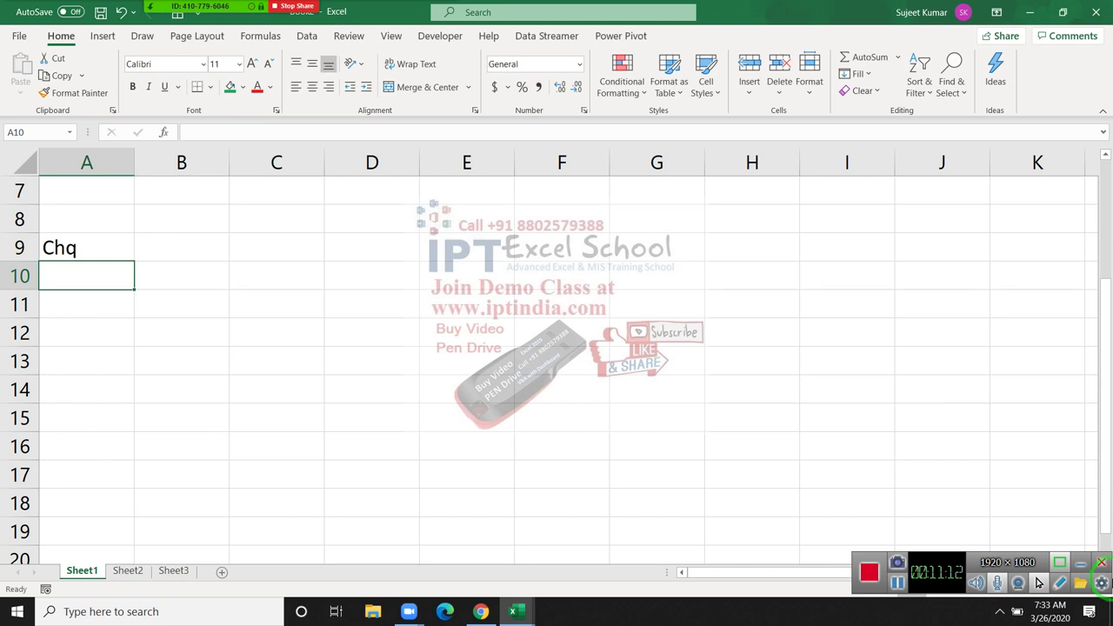
Enter 001365 in A10, see it become 1365, then replace it with '001236 as text.
text(0013)
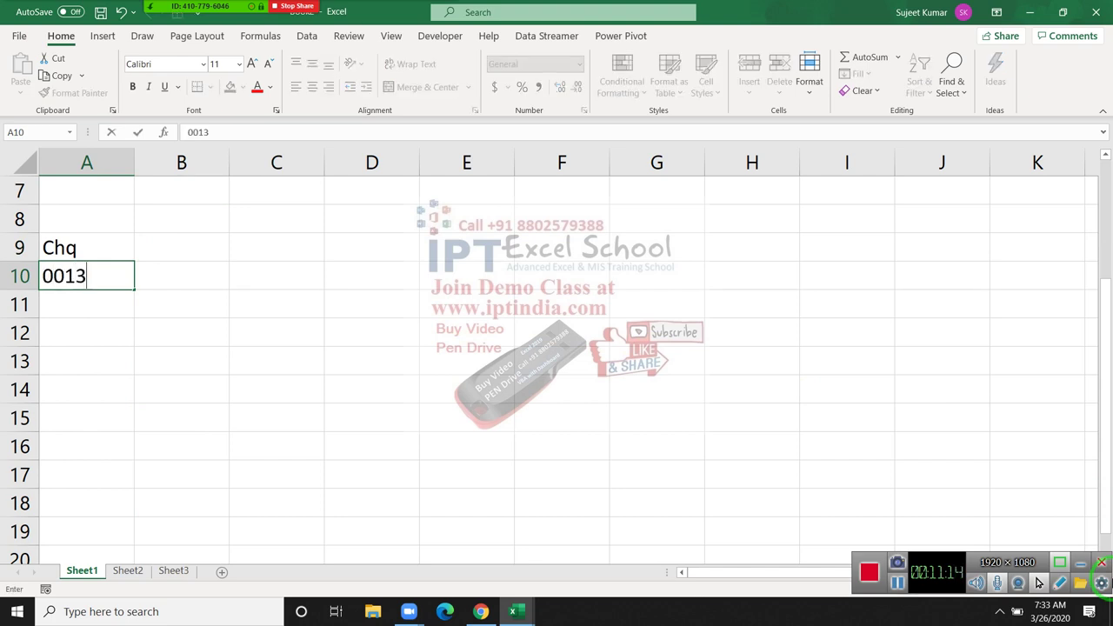
text(65)
key(Return)
key(Up)
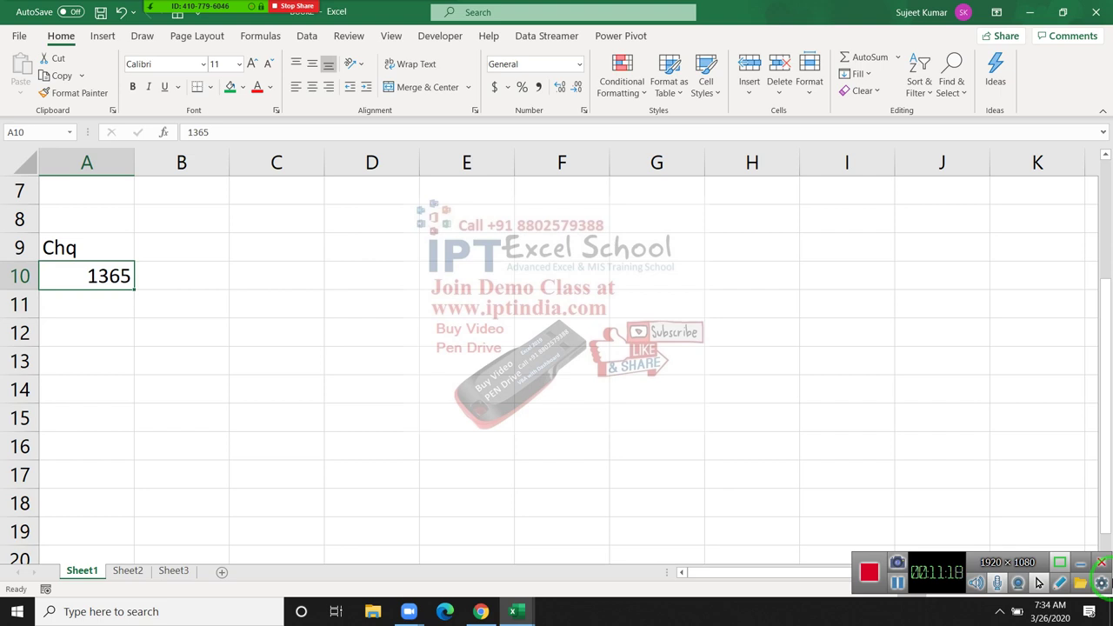
key(Delete)
text(')
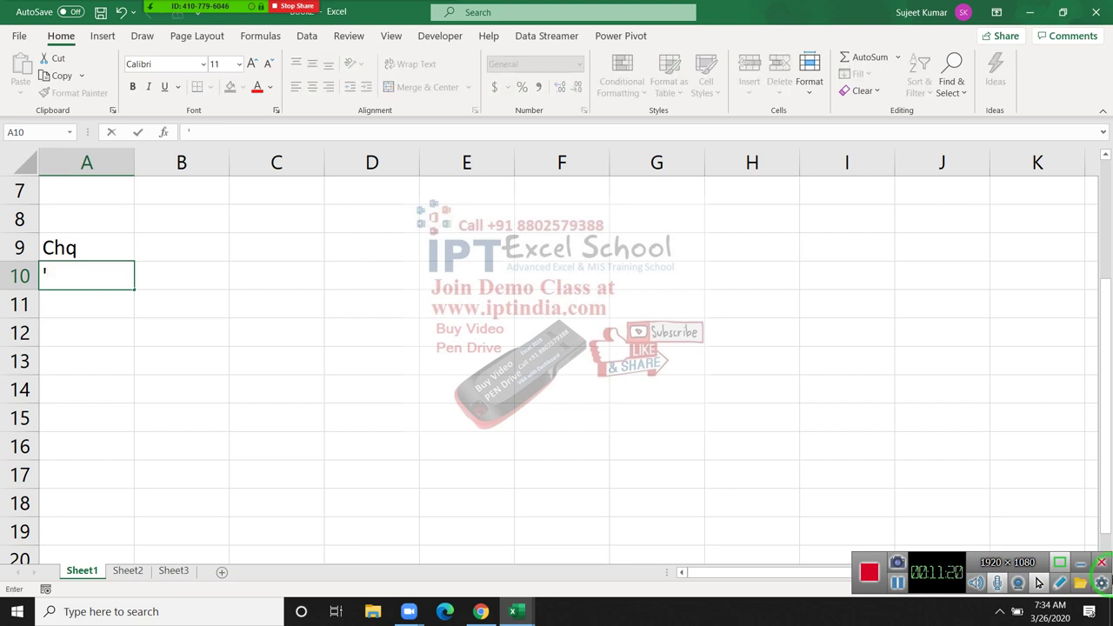
text(001236)
key(Return)
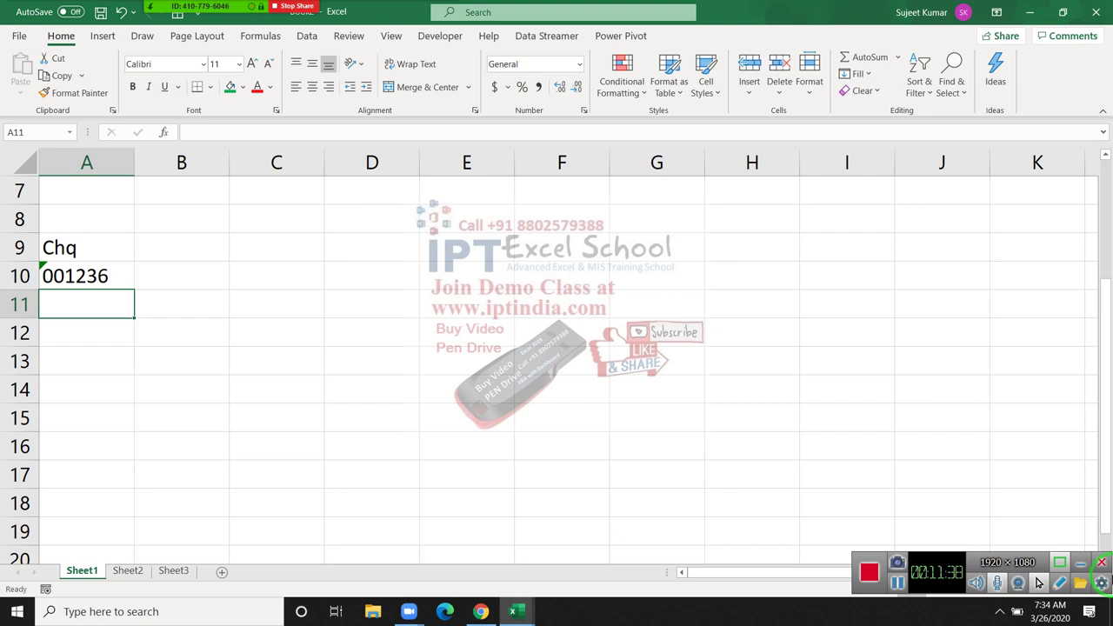
click(86, 276)
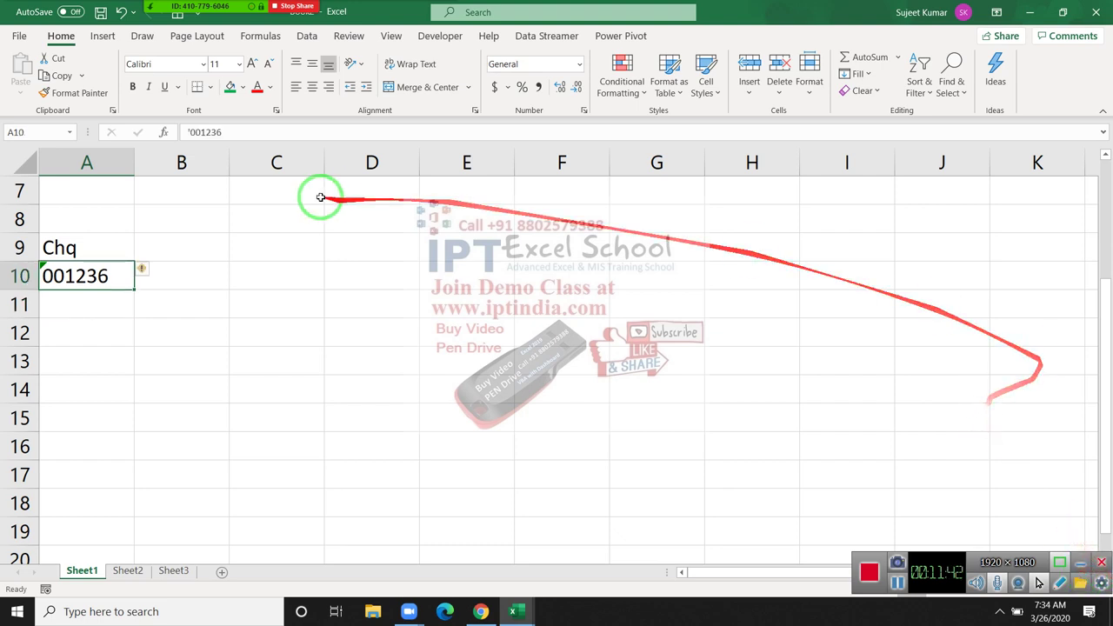
Apply the Text number format to the whole of column A.
click(107, 161)
right_click(87, 271)
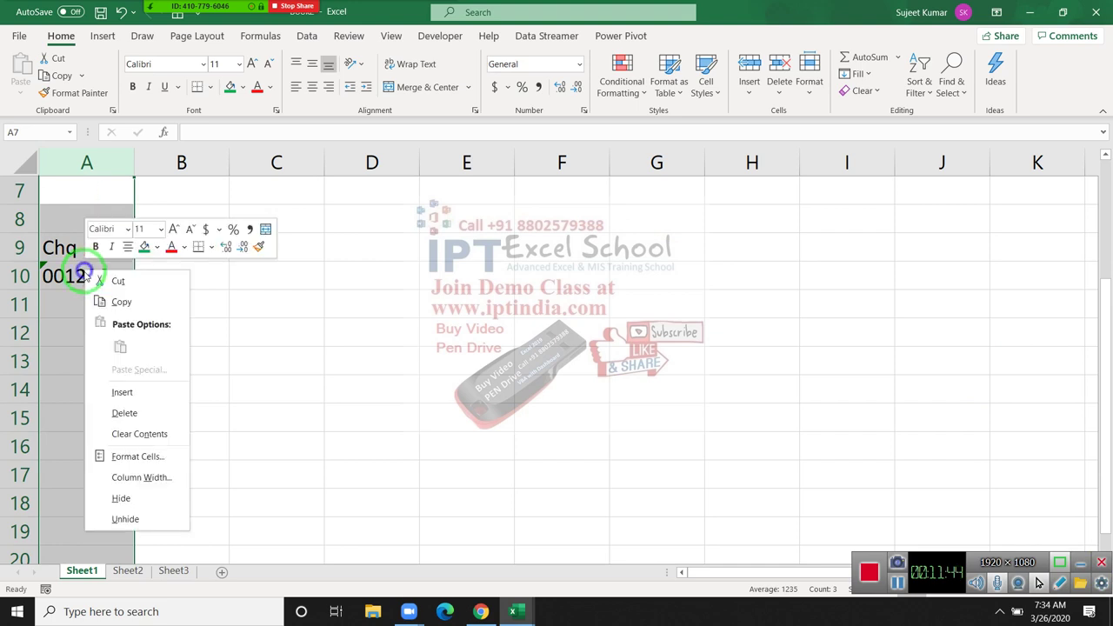
click(124, 455)
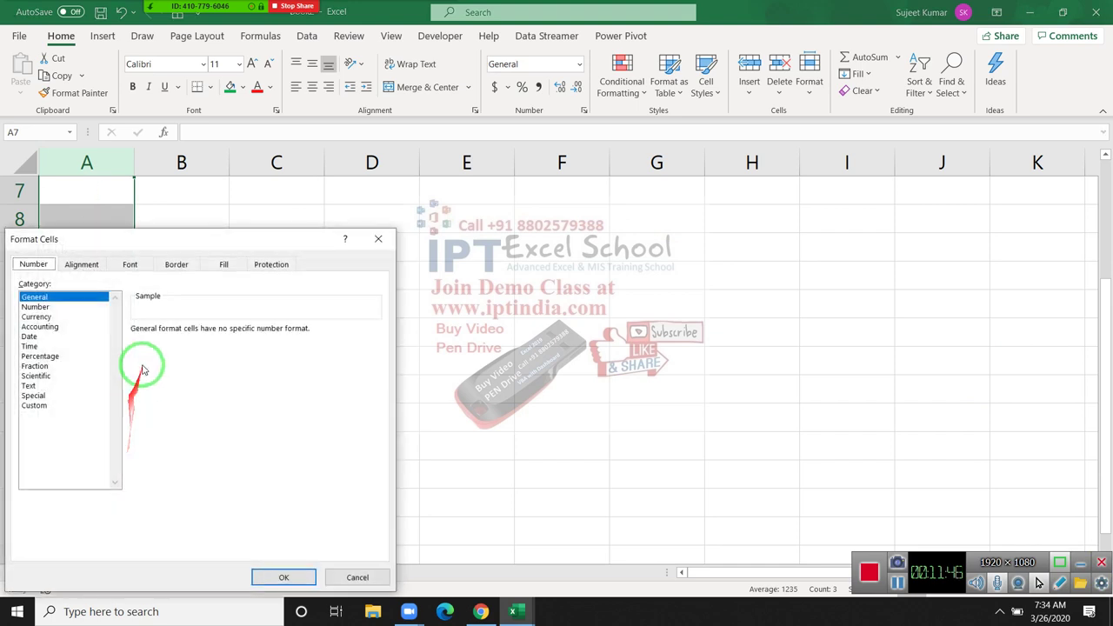
click(31, 385)
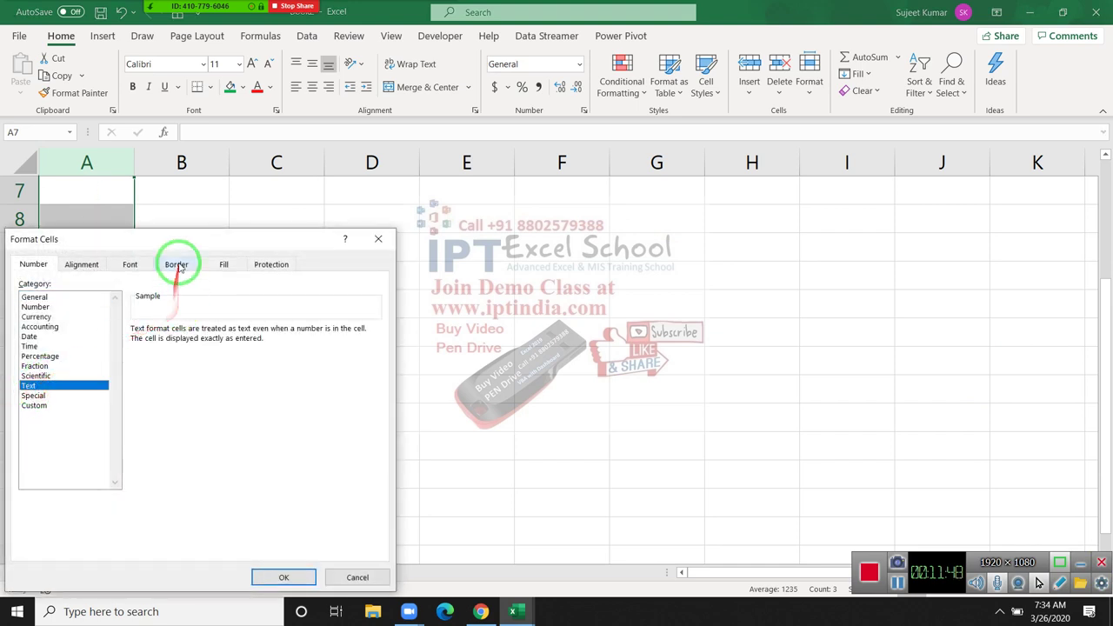
drag(179, 250, 435, 211)
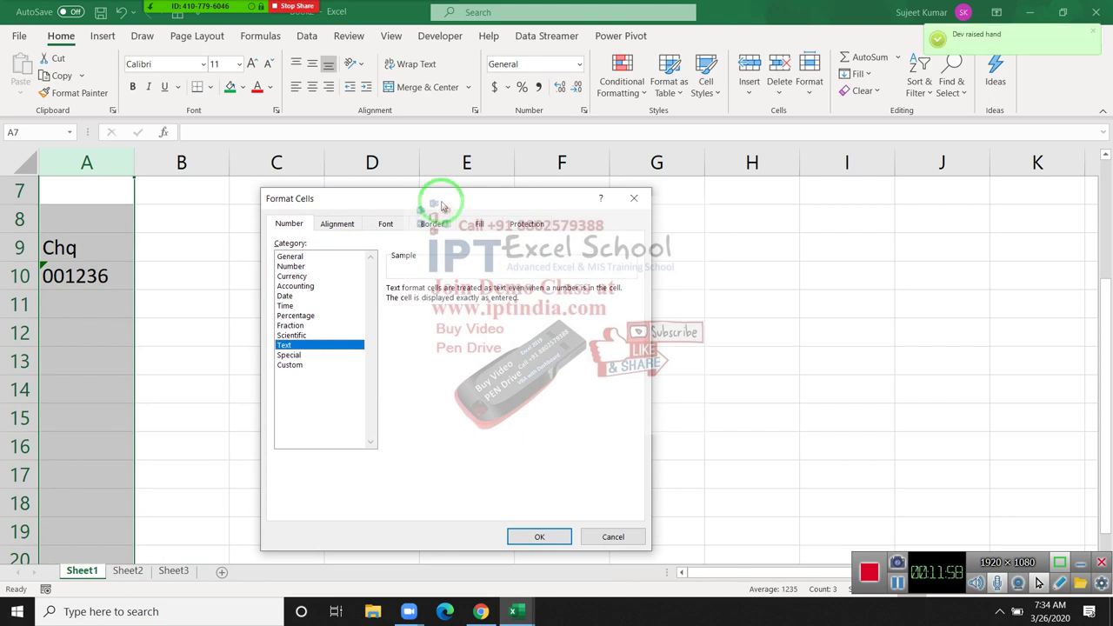
drag(441, 209, 580, 521)
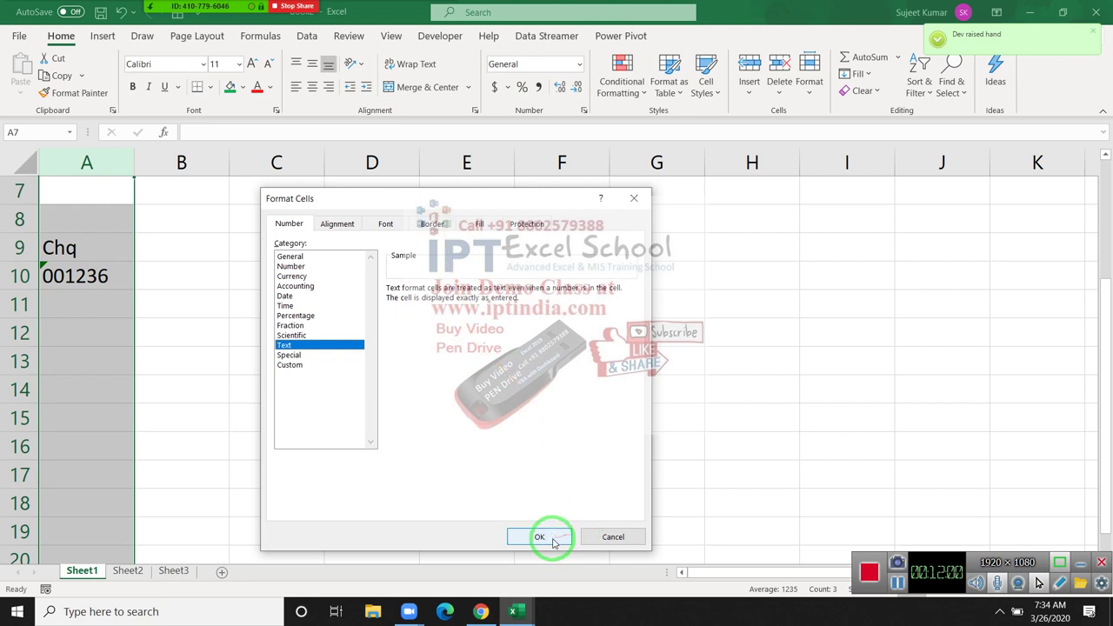
click(541, 535)
Enter cheque numbers 132651 in A11 and 00132456 in A12.
click(91, 307)
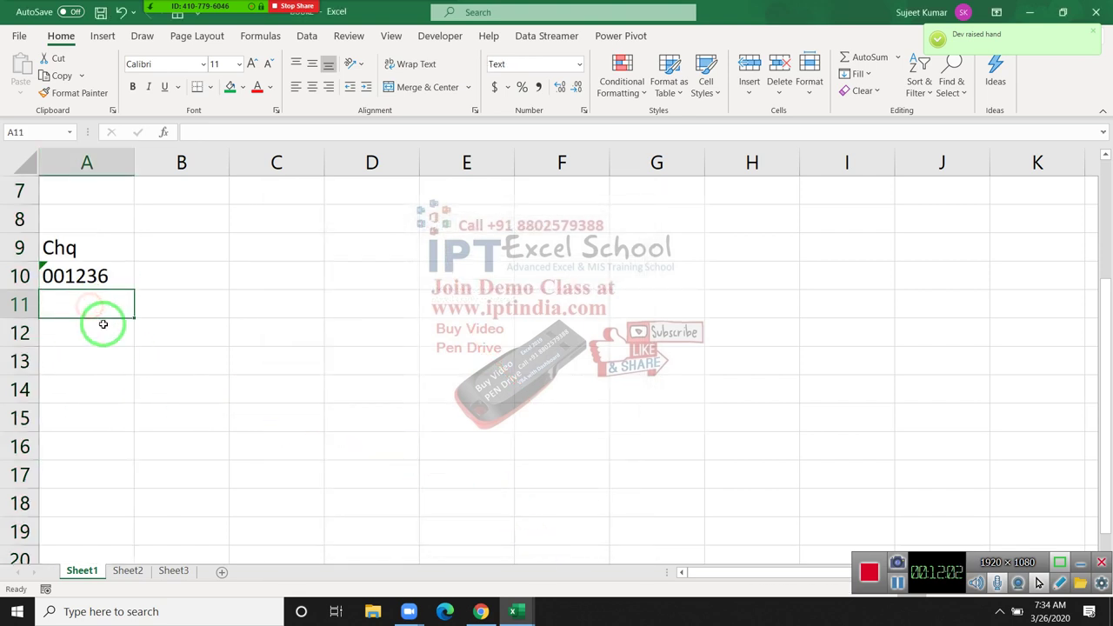
text(132651)
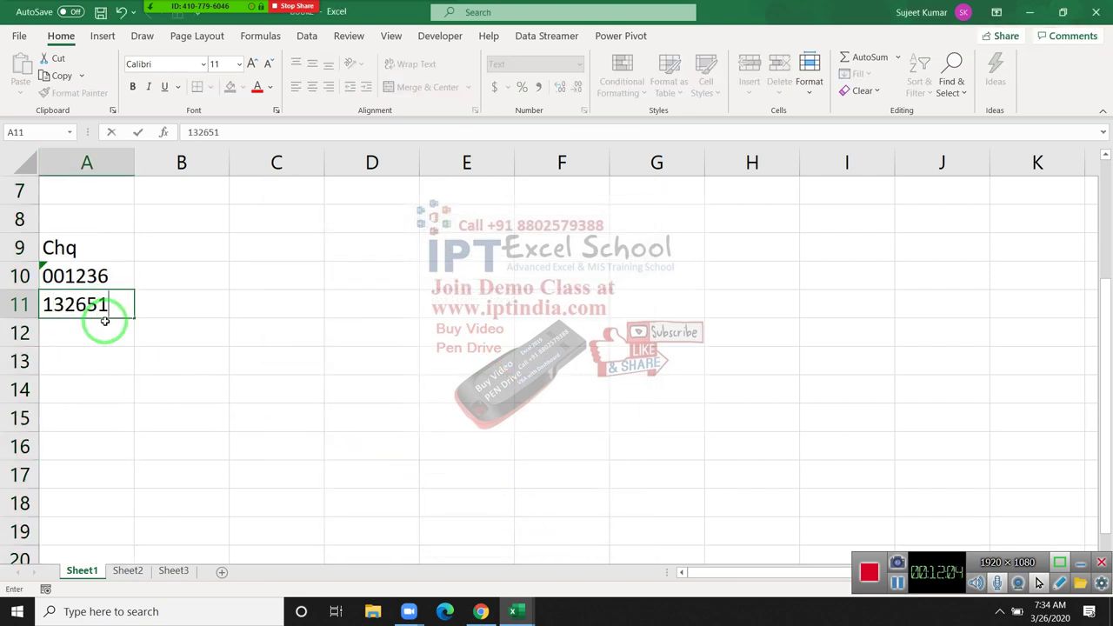
key(Return)
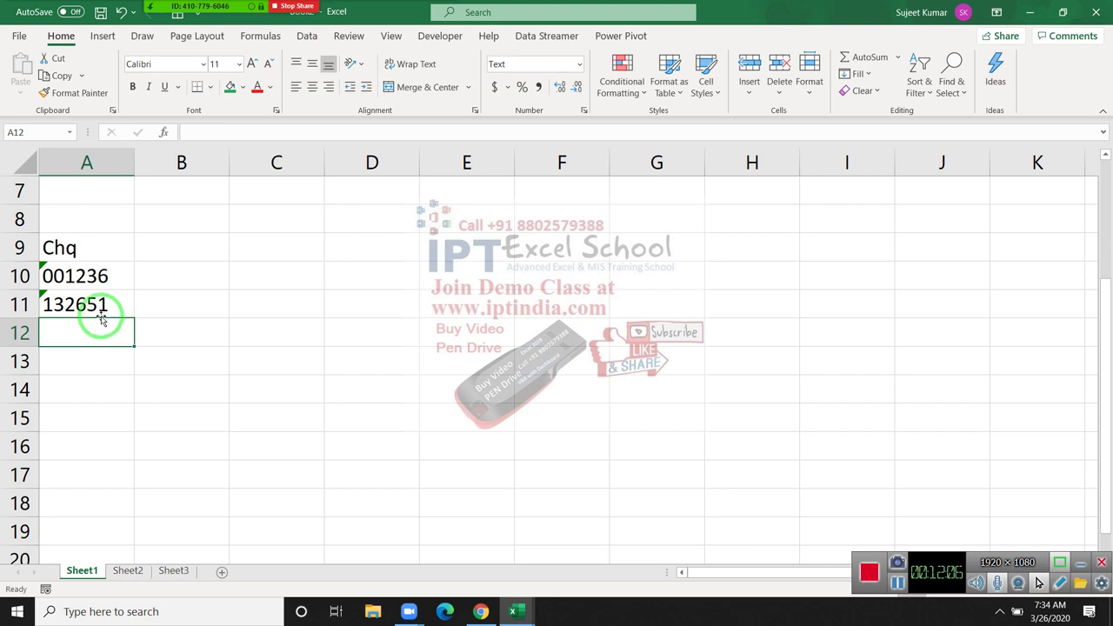
text(00)
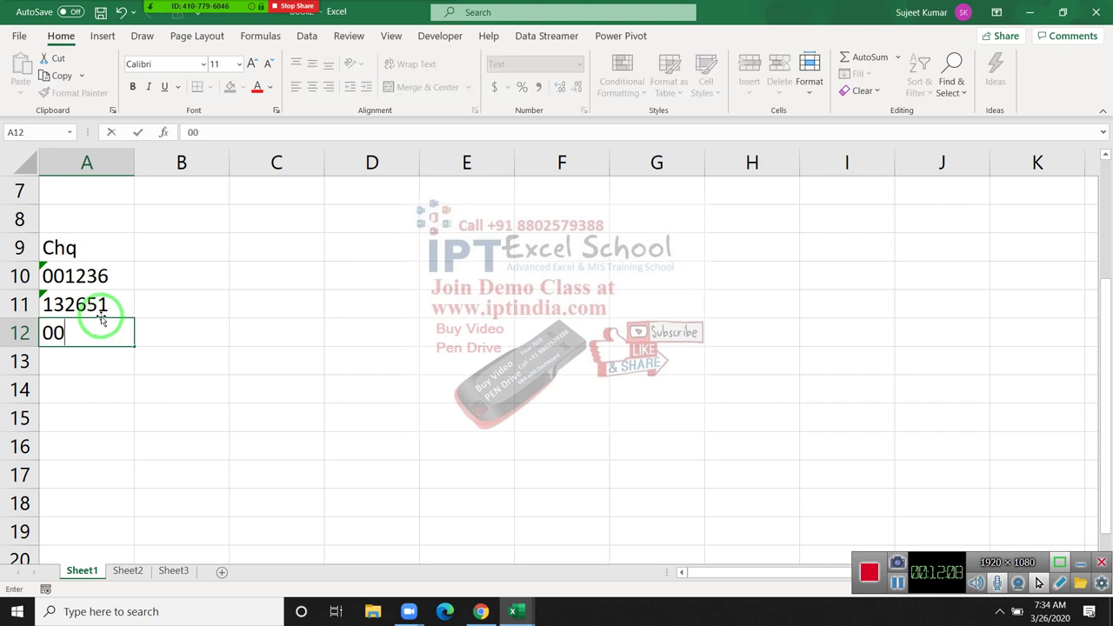
text(132456)
key(Return)
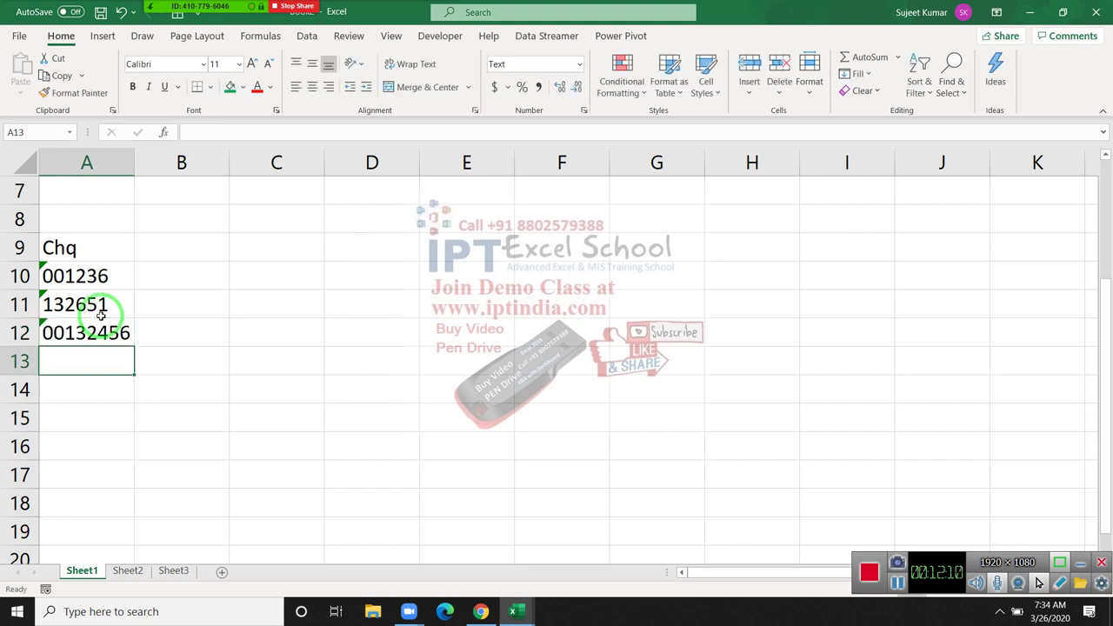
Enter =SUM(A10:A12 in A13, where it stays as plain text.
text(=sun)
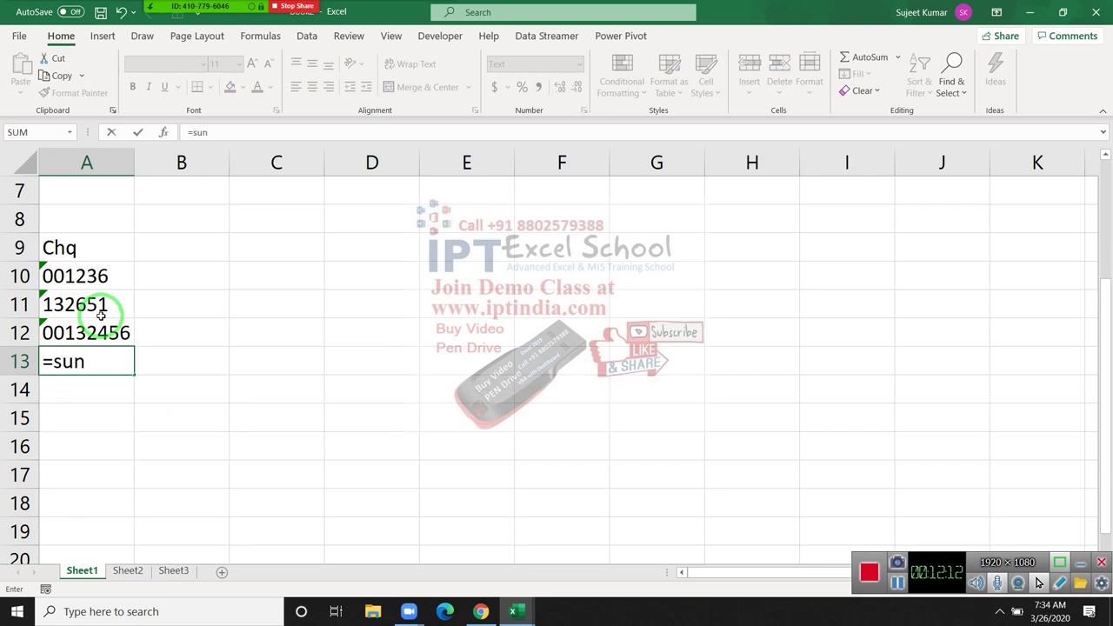
key(BackSpace)
text(b)
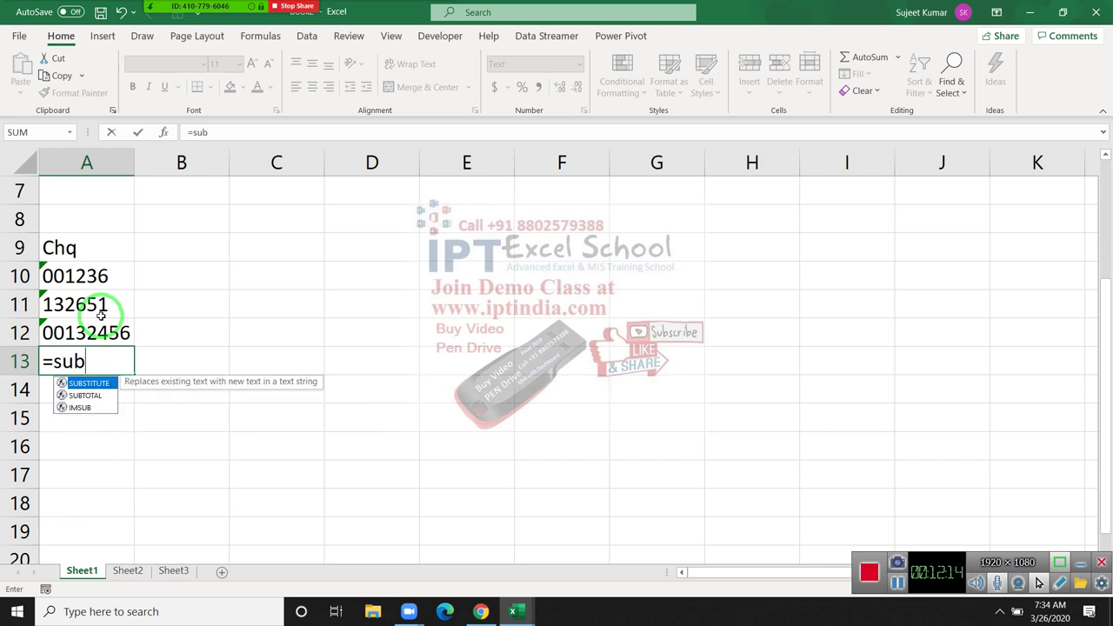
key(BackSpace)
text(m)
key(Tab)
click(101, 316)
key(shift+Up)
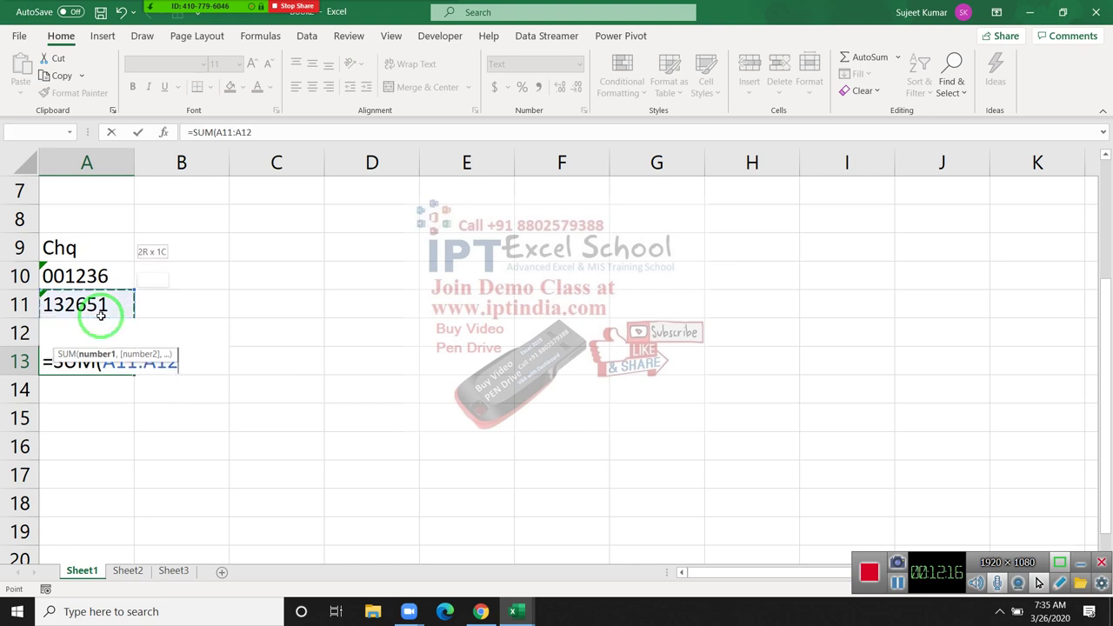
key(shift+Up)
key(Return)
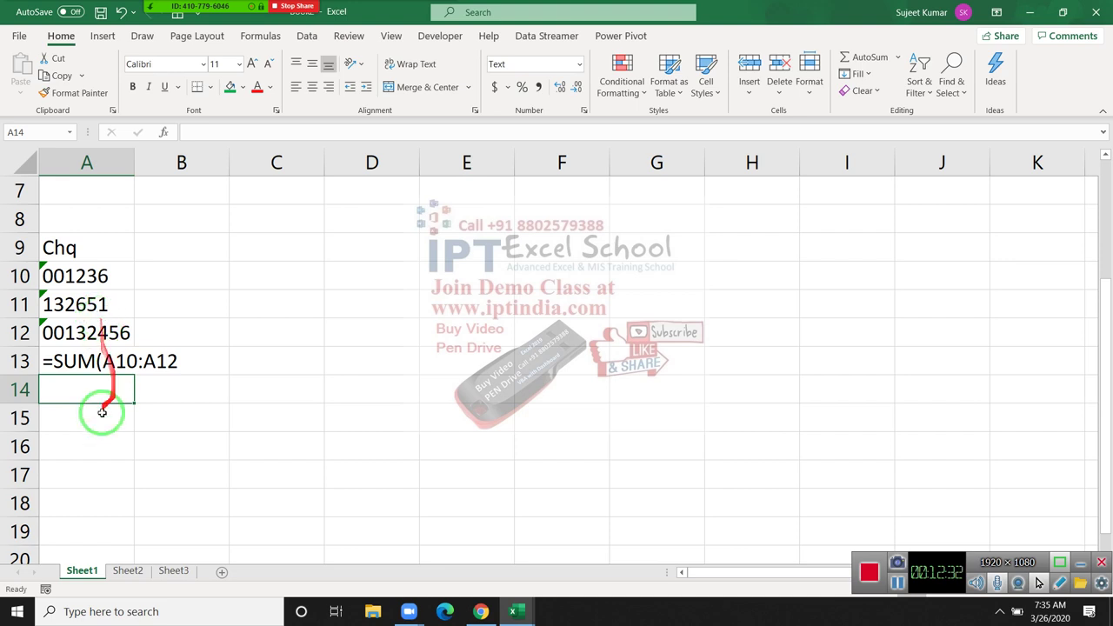
Inspect the stored contents of A11, A12 and the SUM text in A13.
click(90, 349)
click(90, 329)
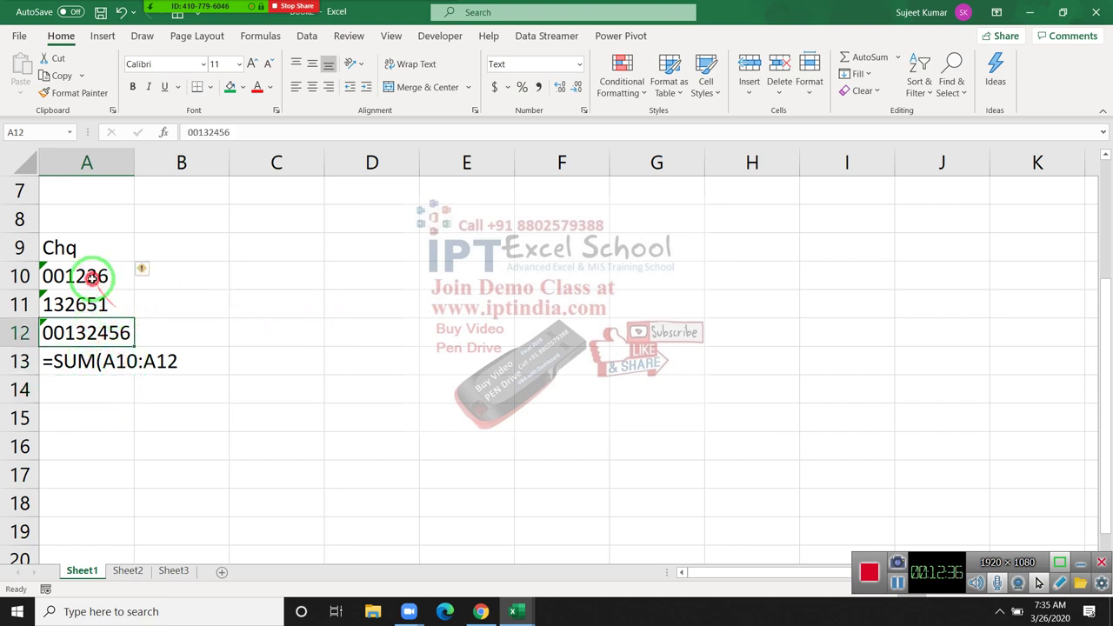
click(76, 366)
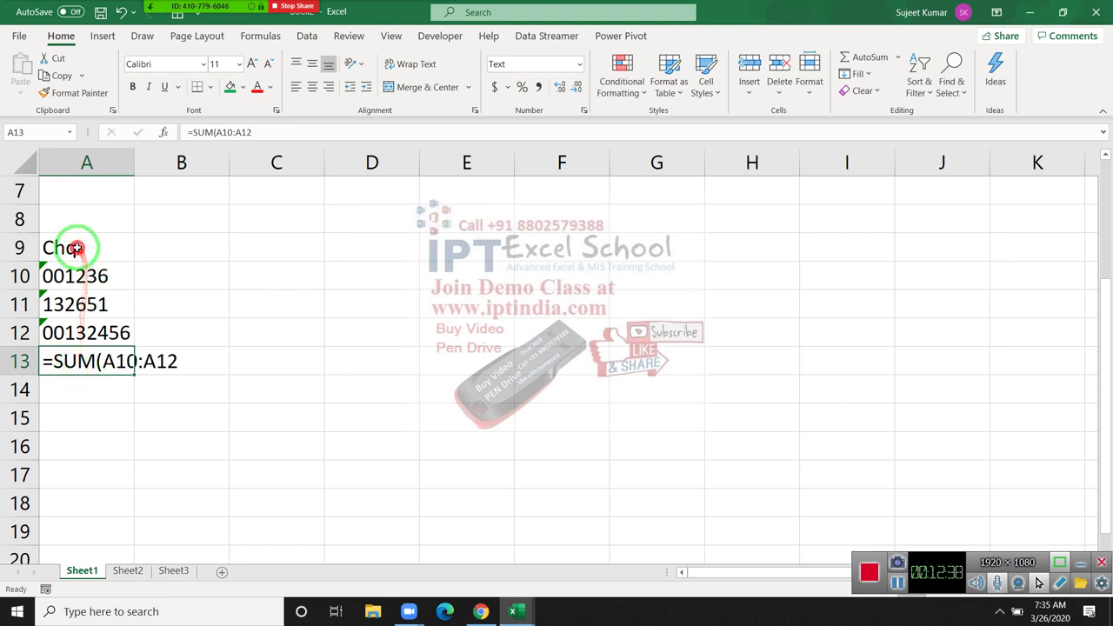
click(90, 307)
click(90, 336)
click(126, 358)
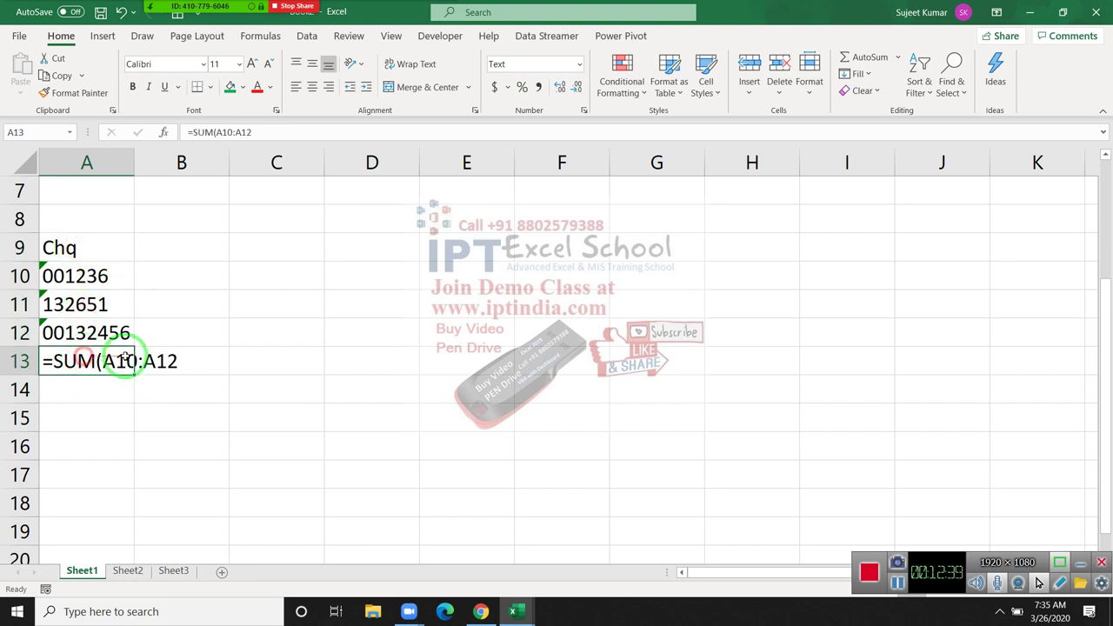
click(317, 251)
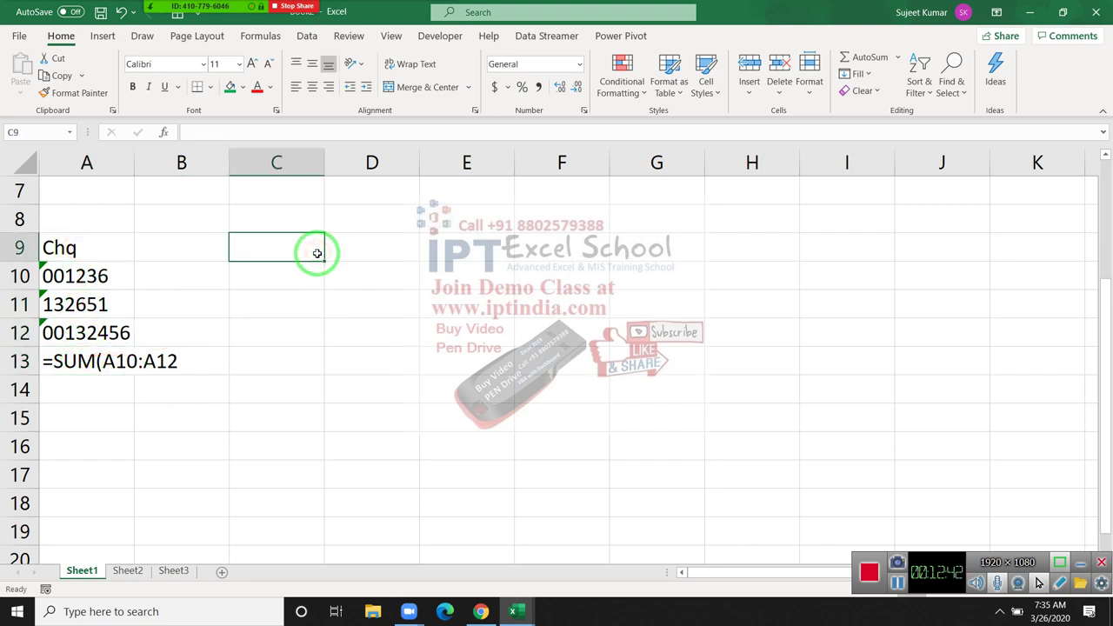
Enter 134, 2646, 26526 and 1564 into C9:C12 and select the four cells.
text(134)
key(Return)
text(264)
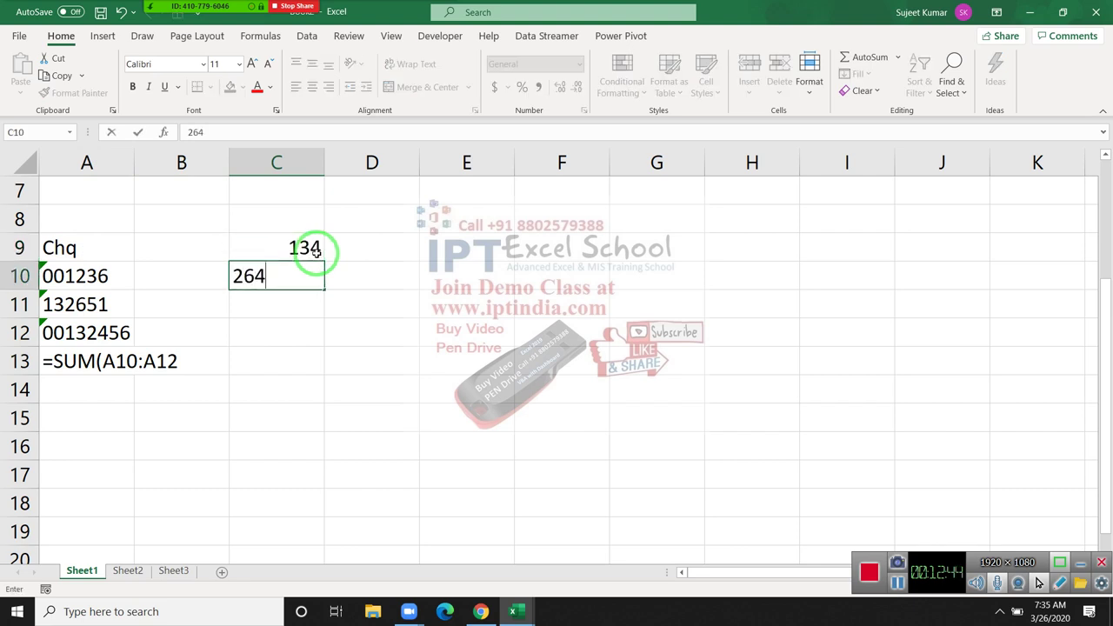
text(6)
key(Return)
text(26526)
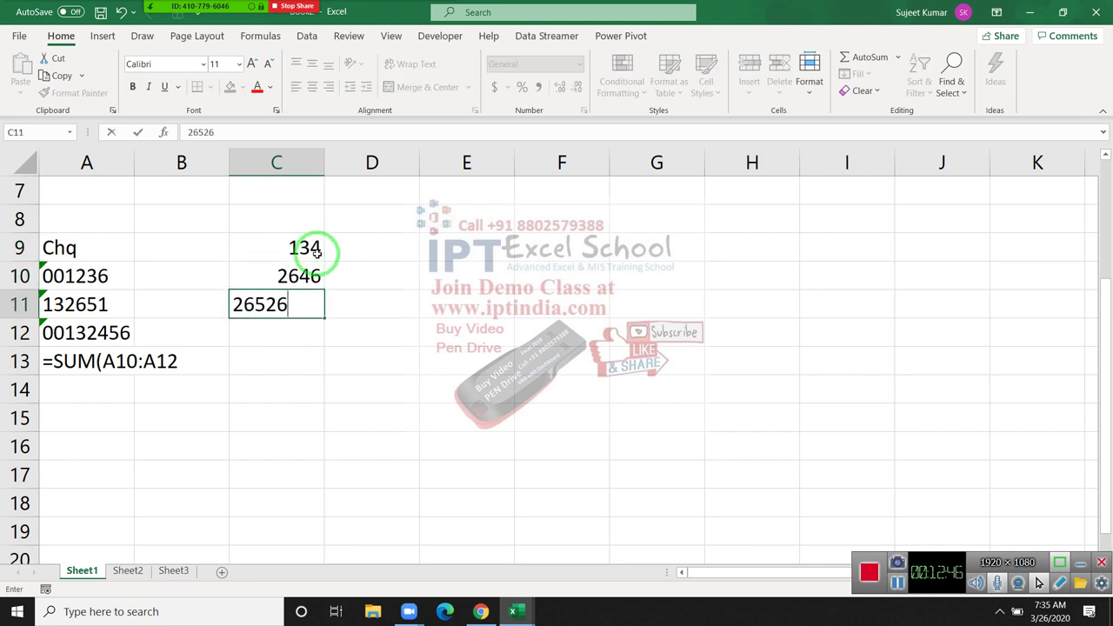
key(Return)
text(1564)
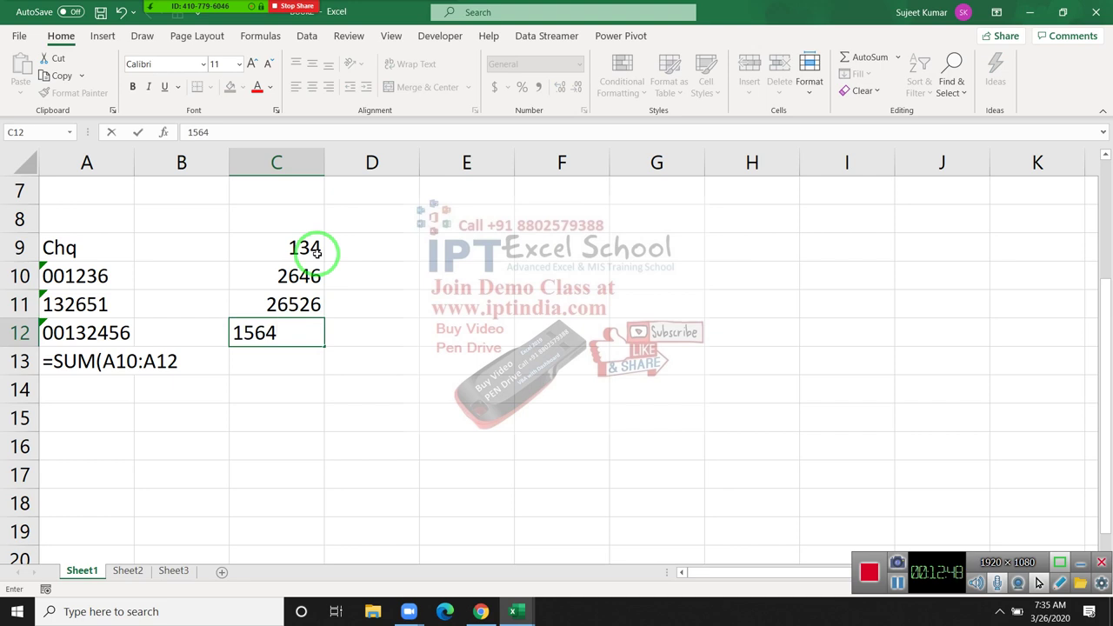
click(383, 270)
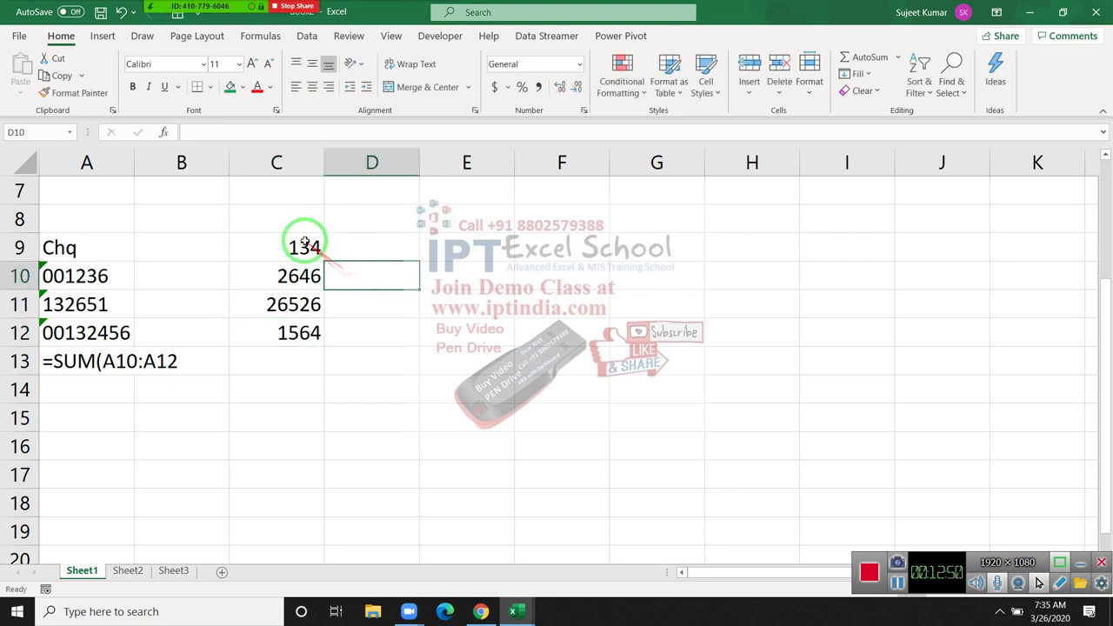
drag(300, 245, 280, 330)
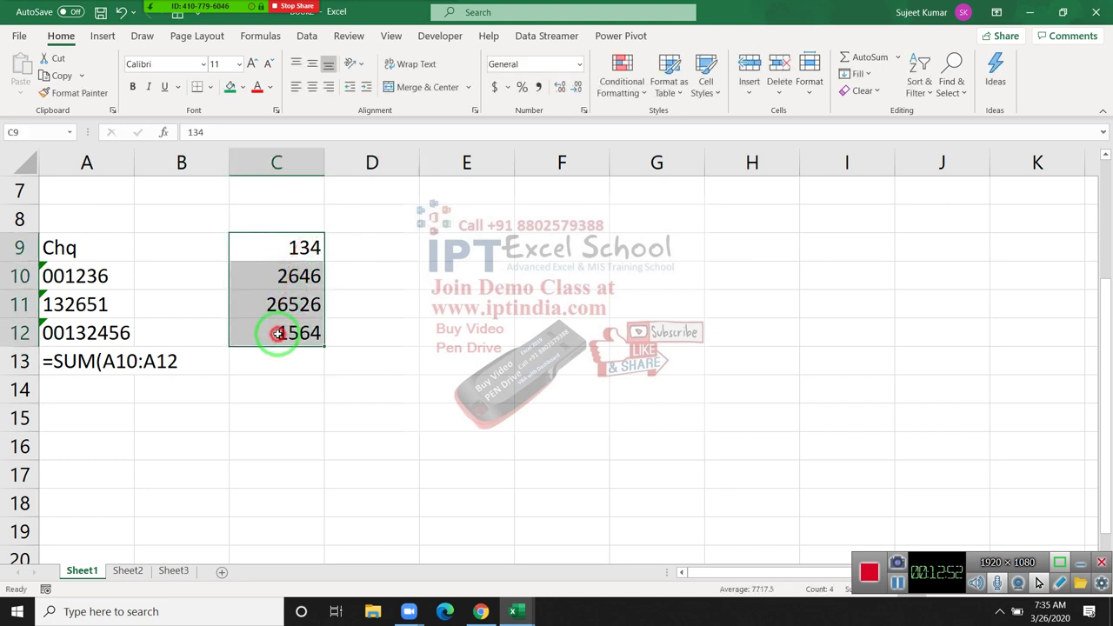
In Format Cells for C9:C12, choose Custom and enter the format code 000000.
right_click(280, 330)
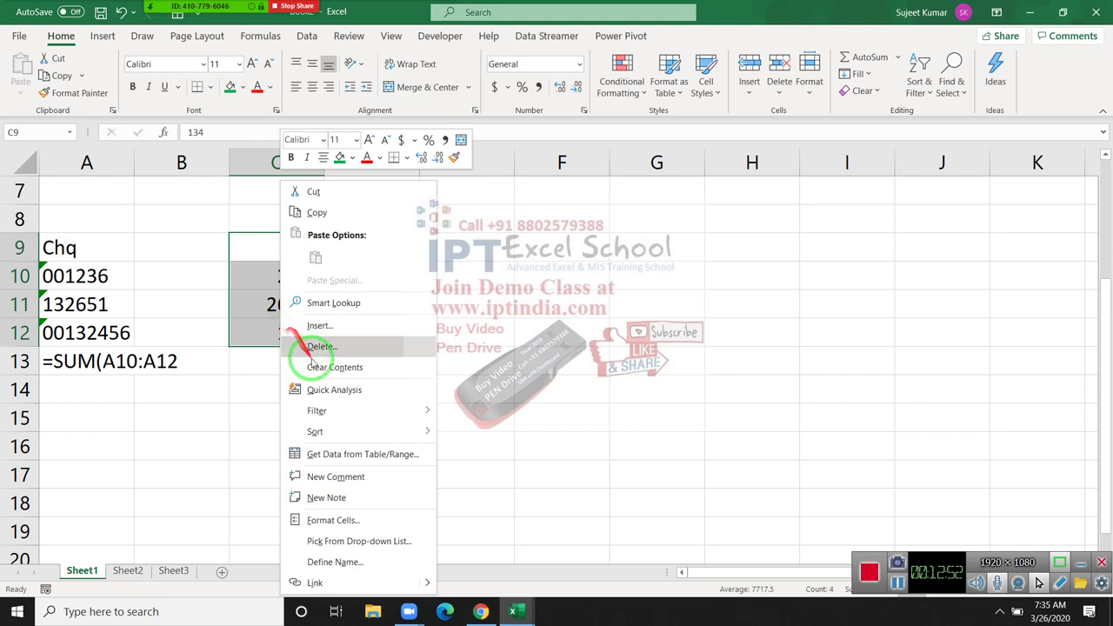
click(335, 522)
drag(236, 171, 502, 181)
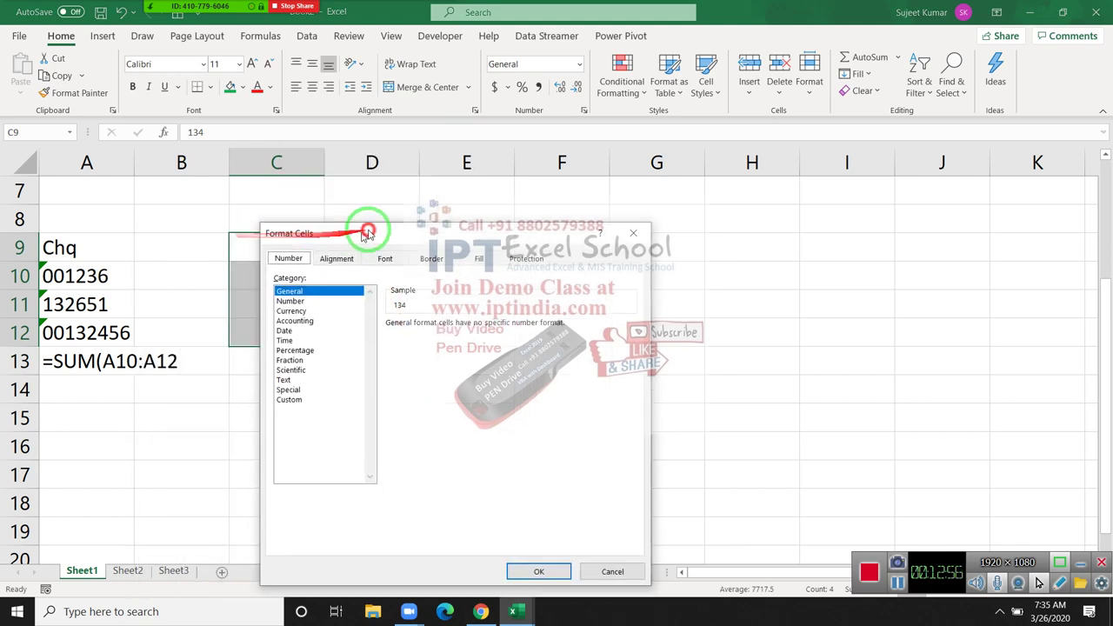
click(430, 347)
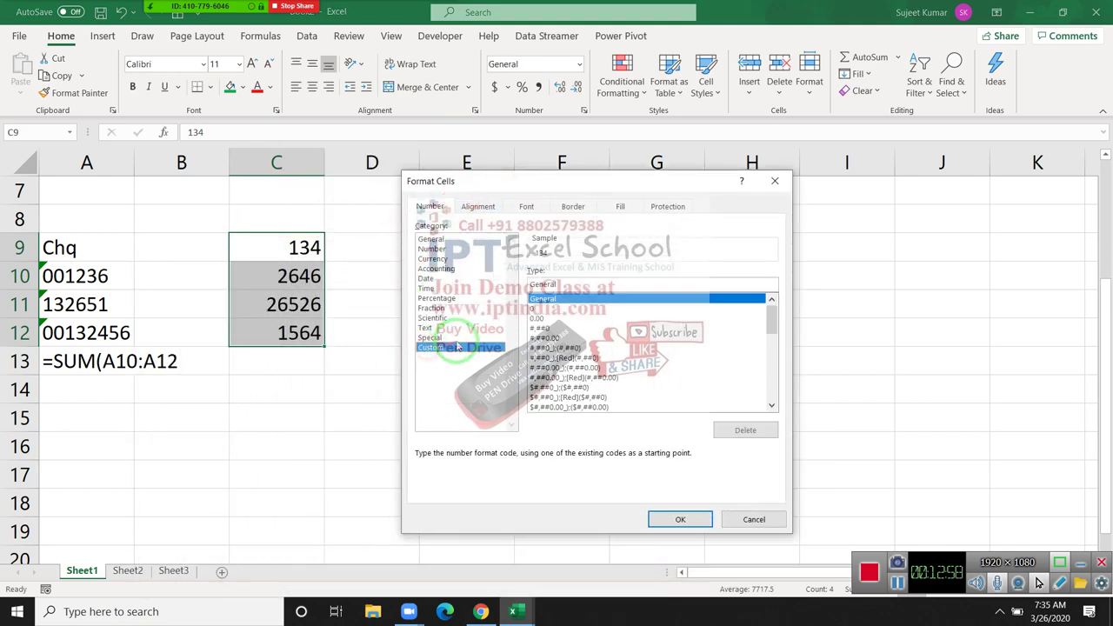
double_click(537, 284)
text(0)
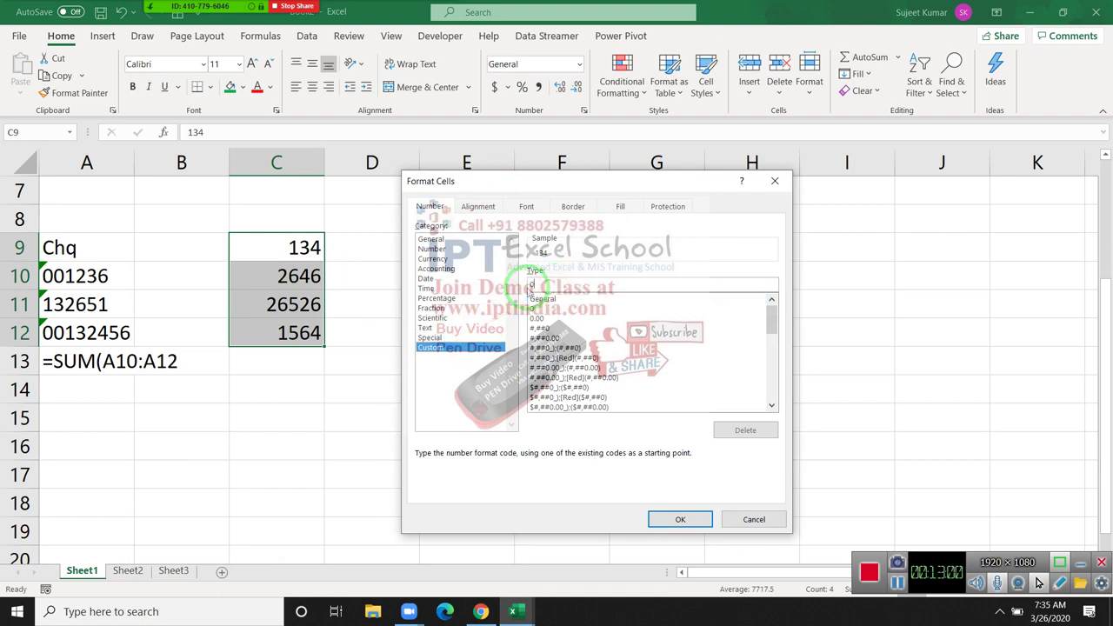
text(00000)
Apply the 000000 format, showing 000134, 002646, 026526 and 001564 in C9:C12.
key(Return)
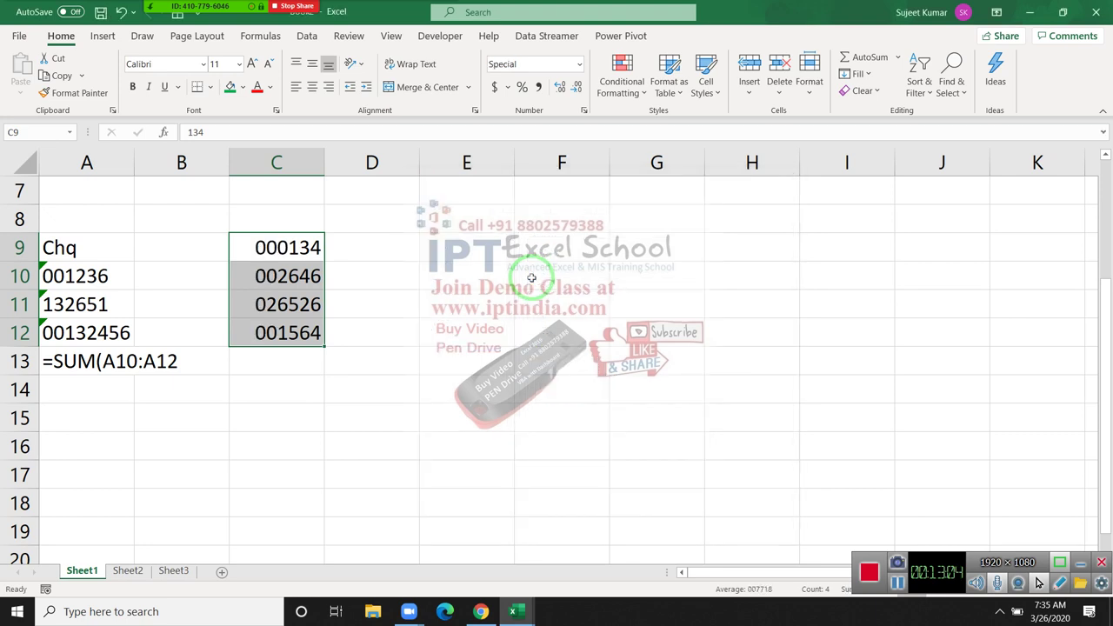
key(Up)
key(Down)
key(Down)
Move to D9 and start typing the phone number +91088025.
key(Down)
key(Down)
key(Up)
key(Up)
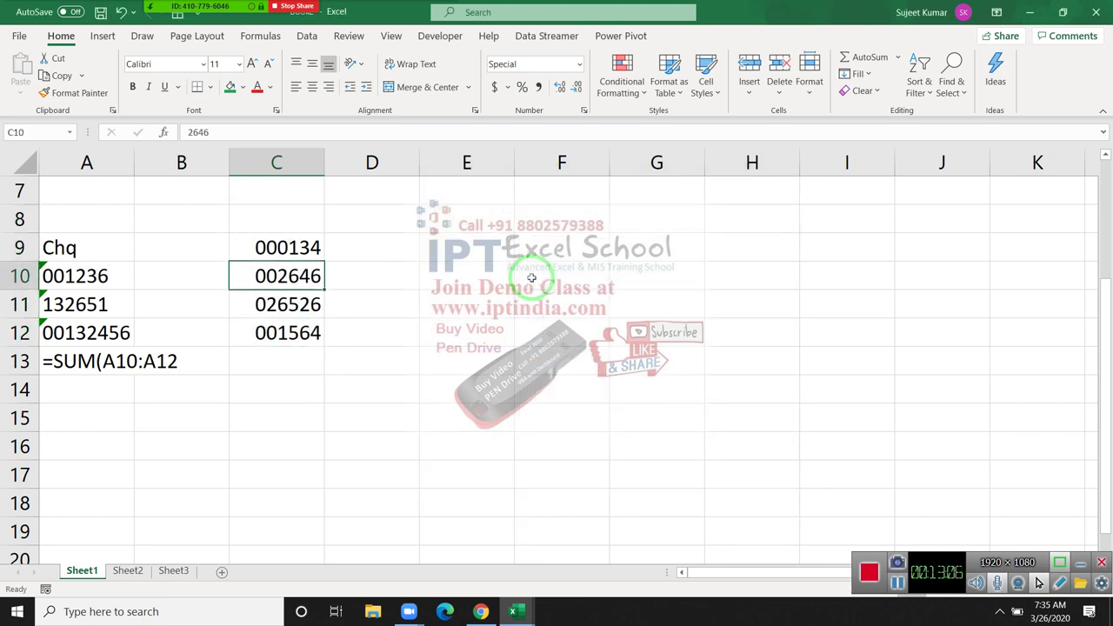
key(Up)
key(Down)
key(Down)
key(Down)
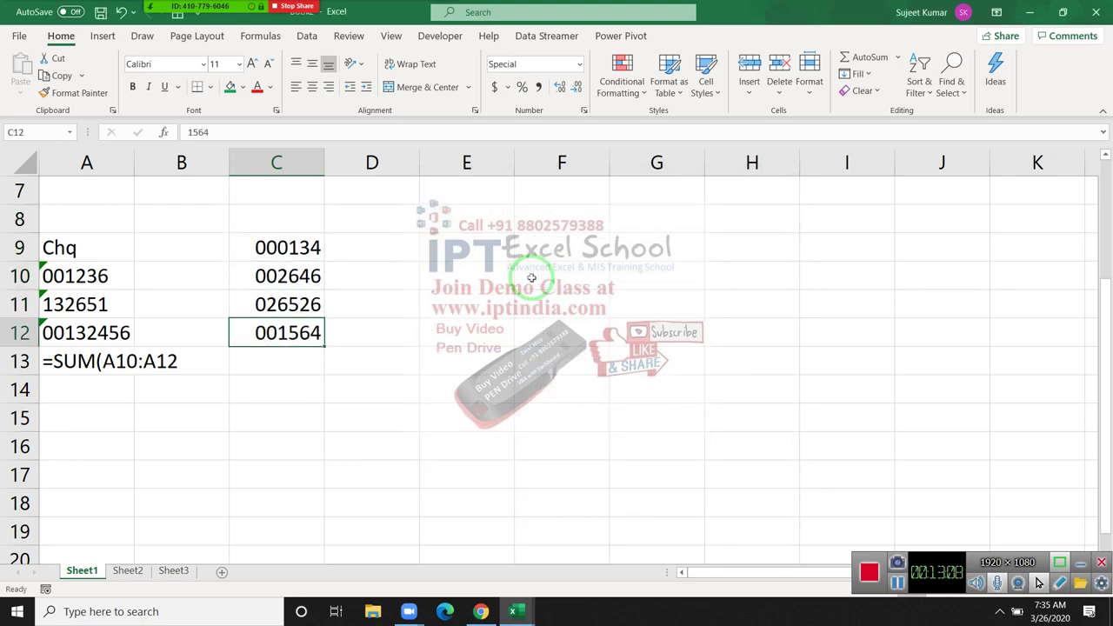
key(Up)
key(Up)
key(Up)
key(Right)
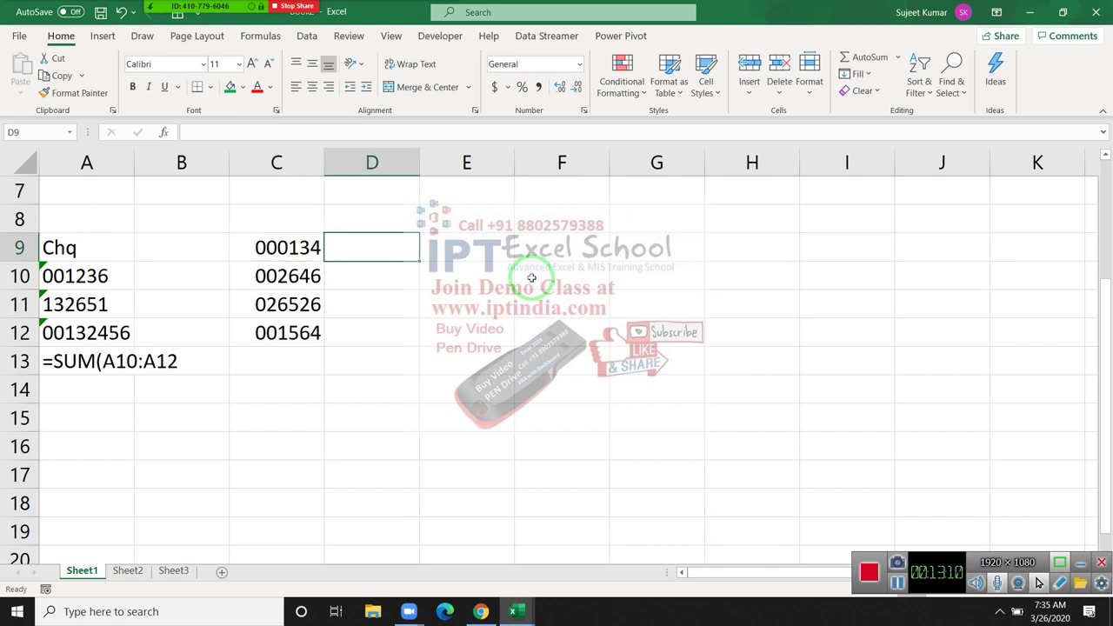
text(+)
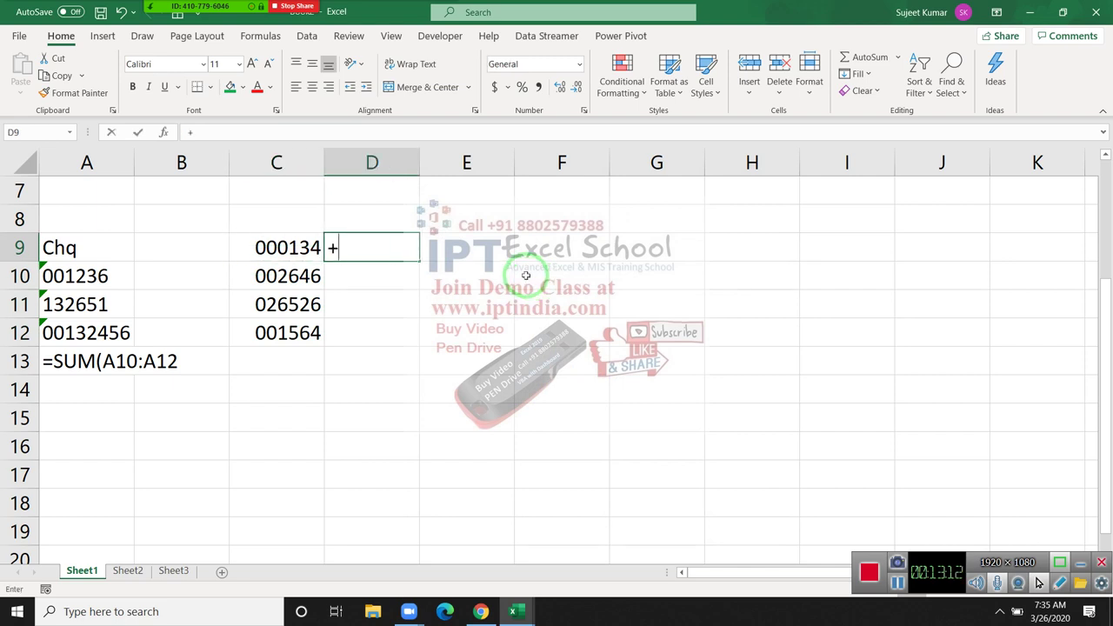
text(910880)
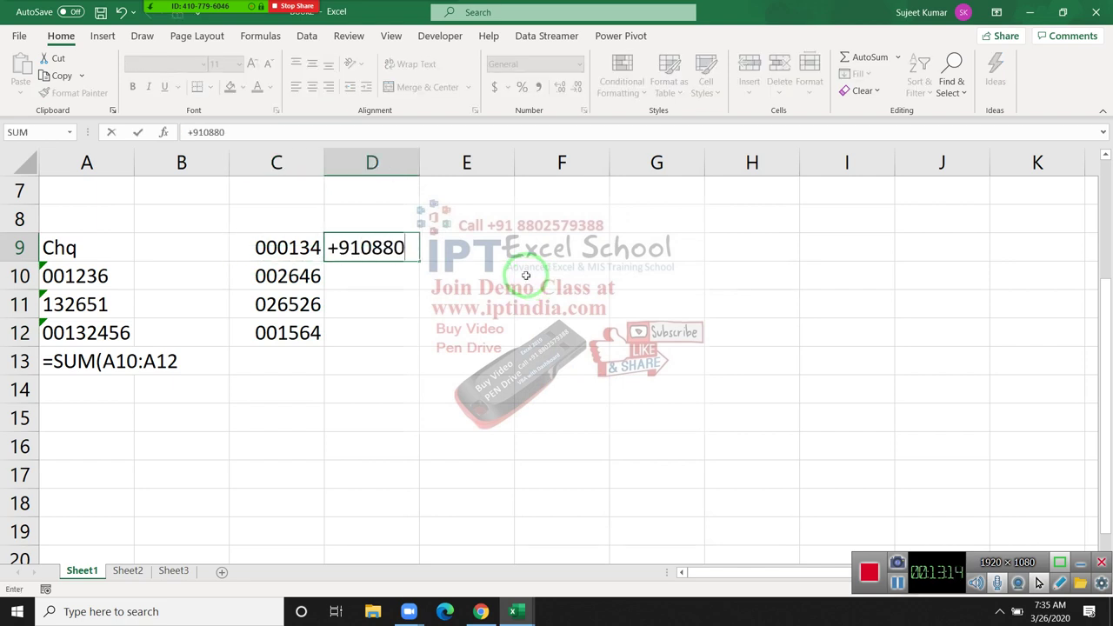
text(25)
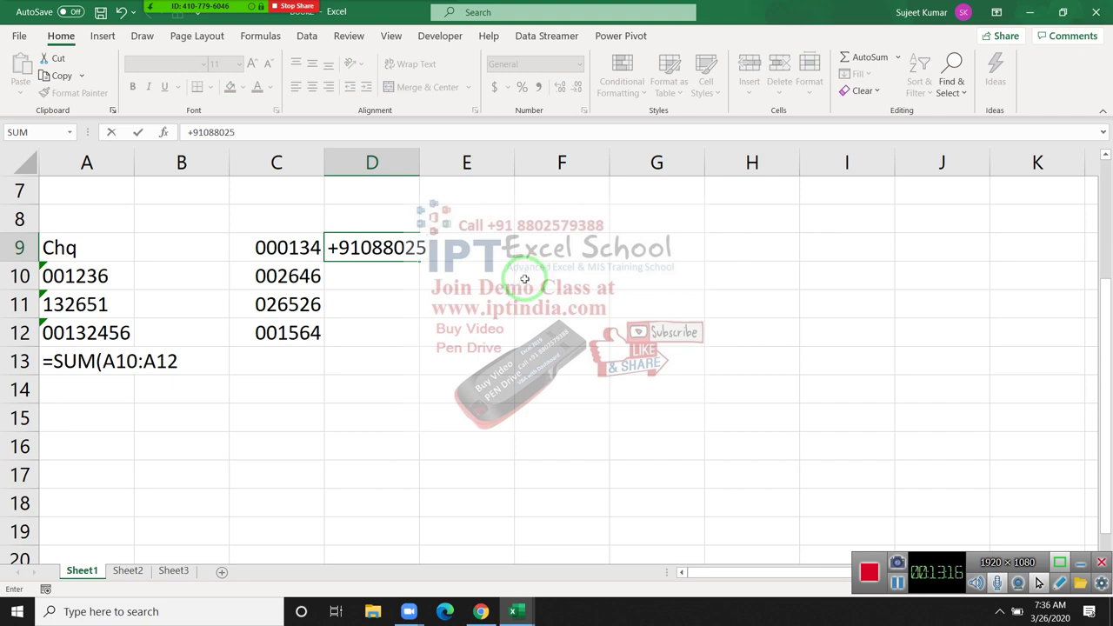
Cancel the unfinished D9 entry and select D9:D12 for the phone numbers.
key(Escape)
drag(397, 253, 394, 322)
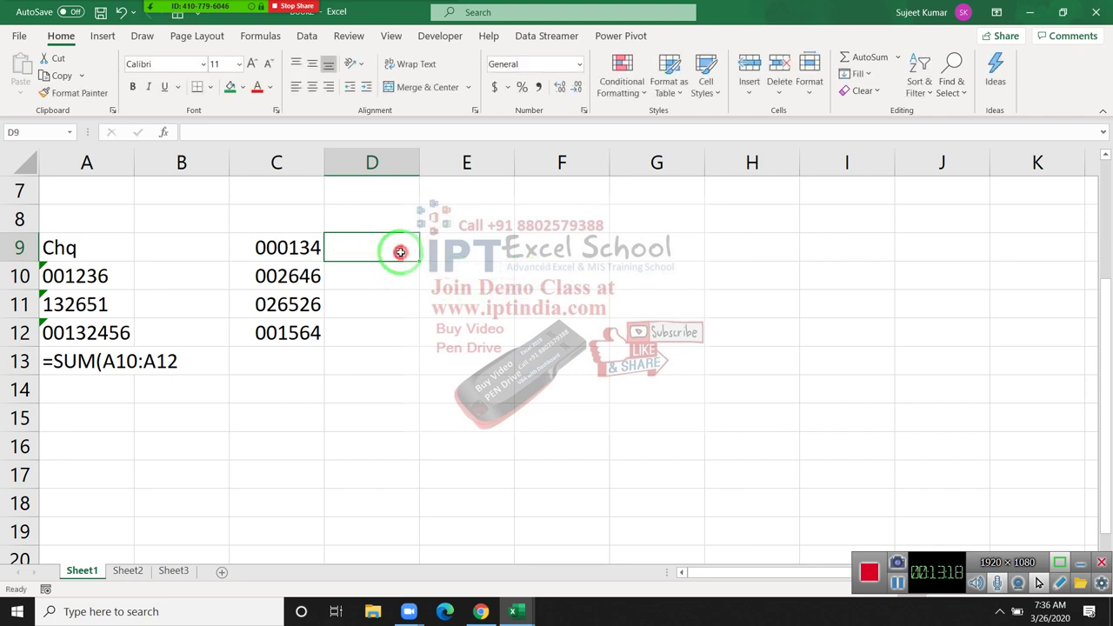
drag(394, 329, 392, 324)
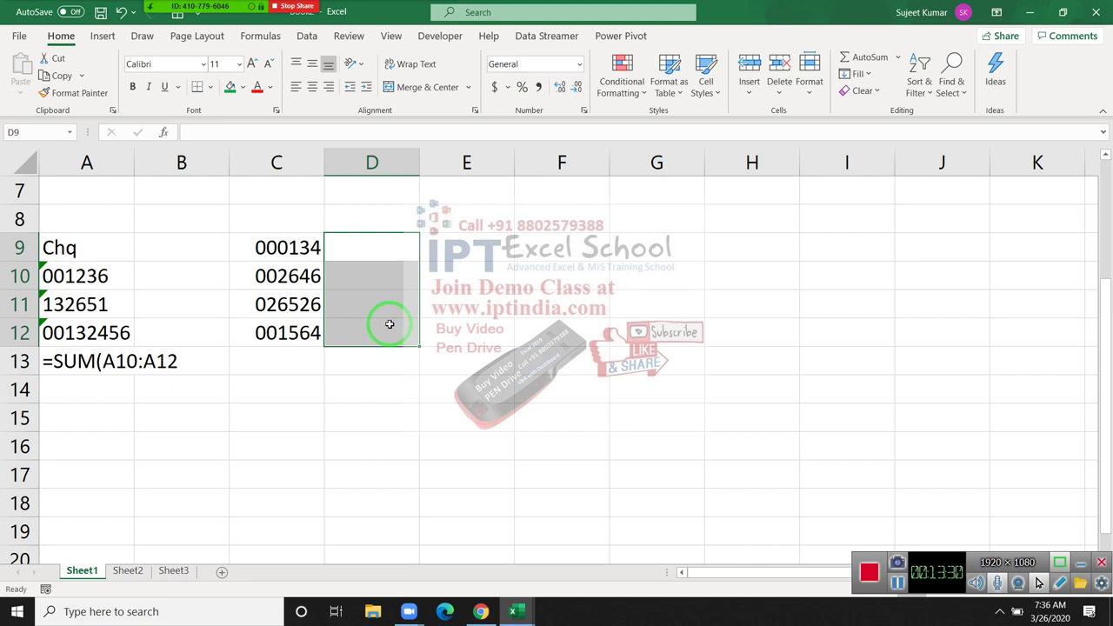
right_click(390, 324)
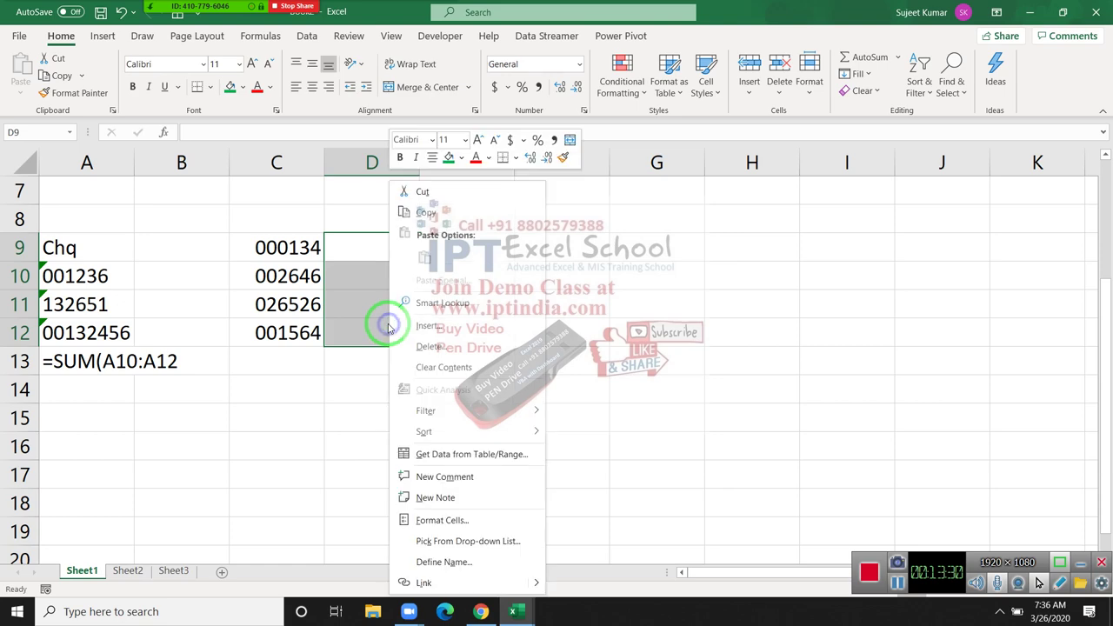
click(450, 520)
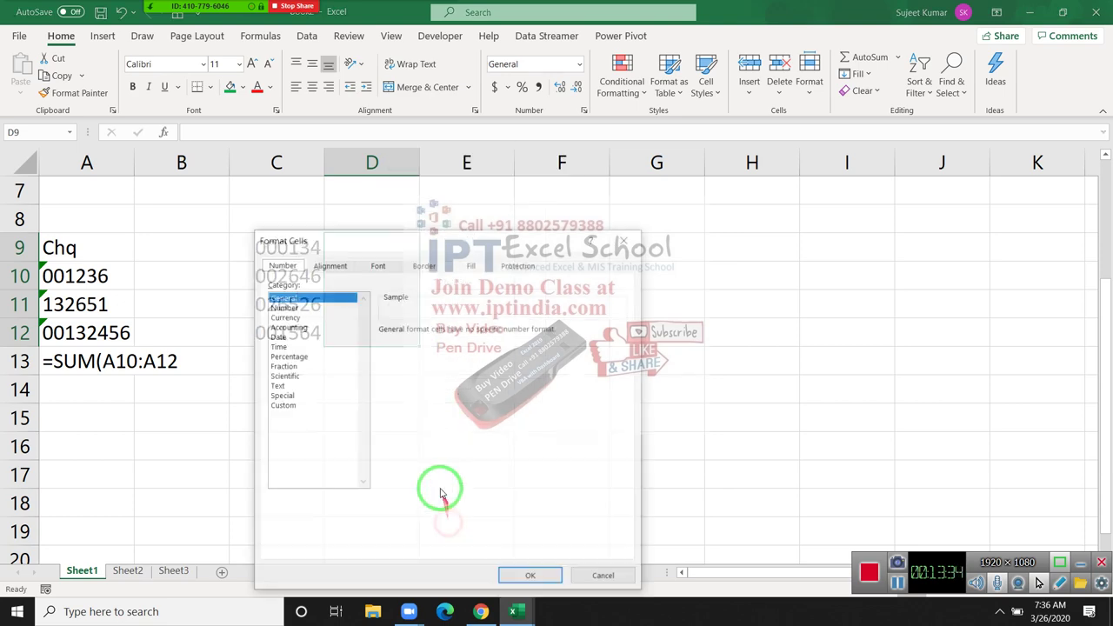
click(286, 406)
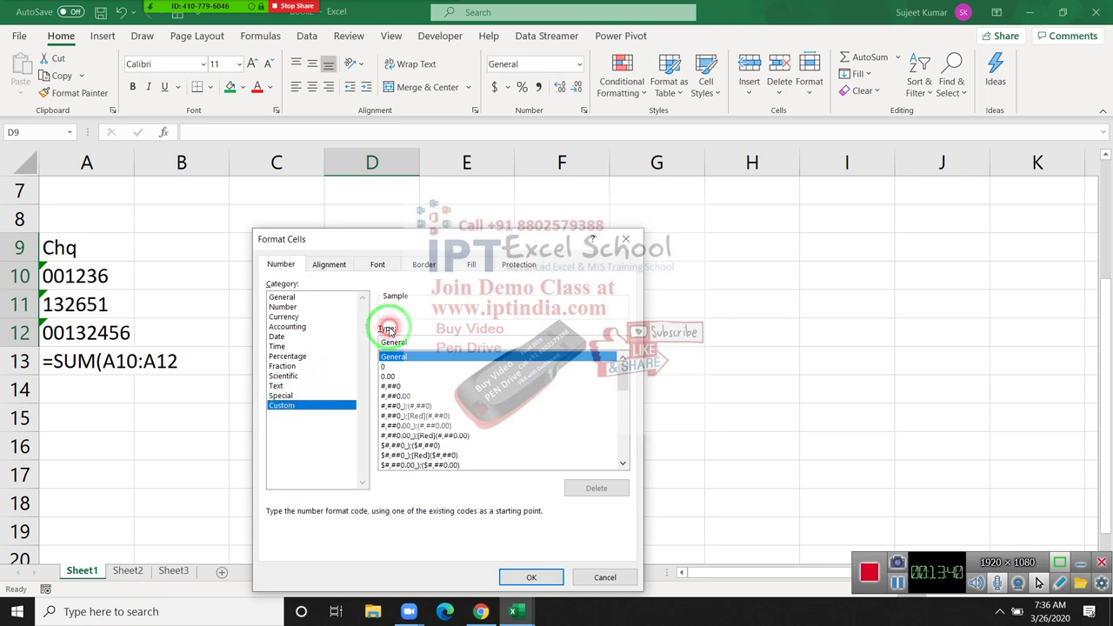
drag(400, 325, 423, 271)
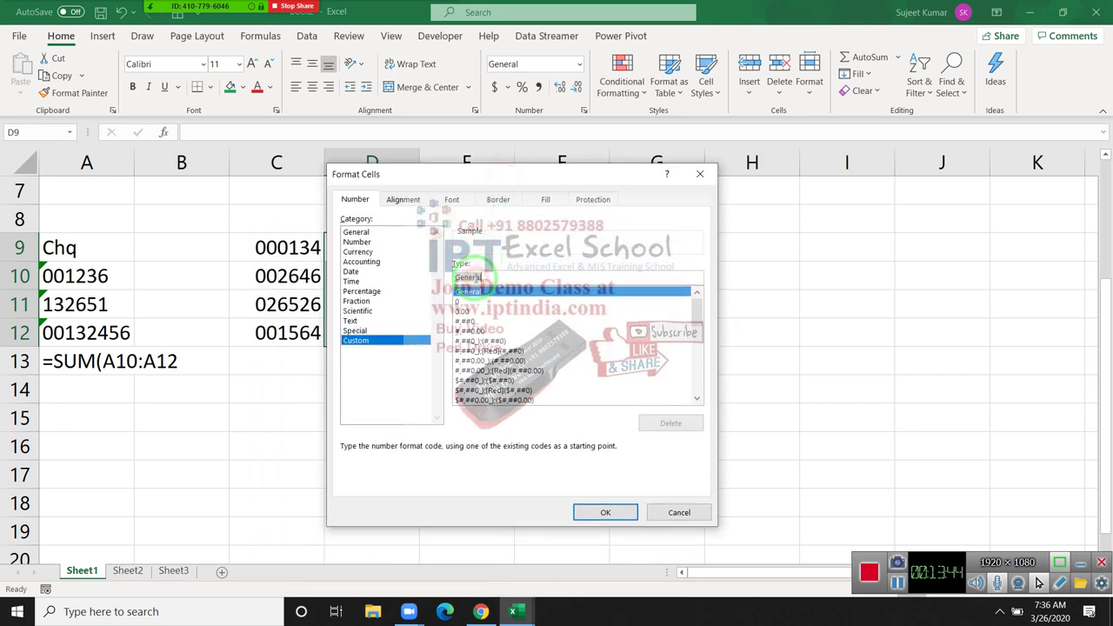
text(+91 )
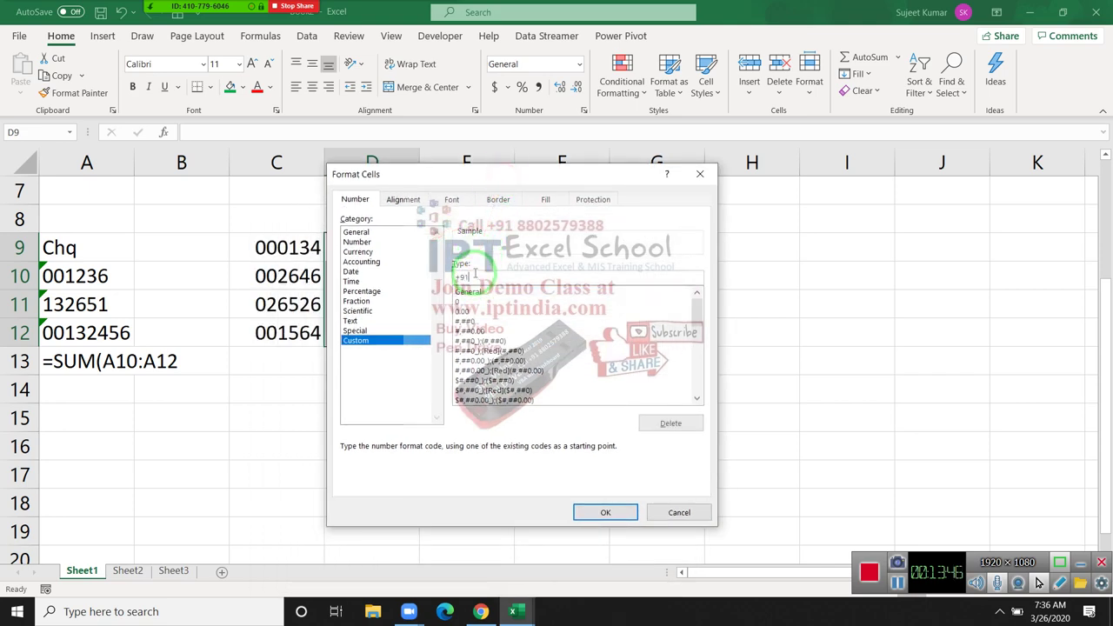
text(000)
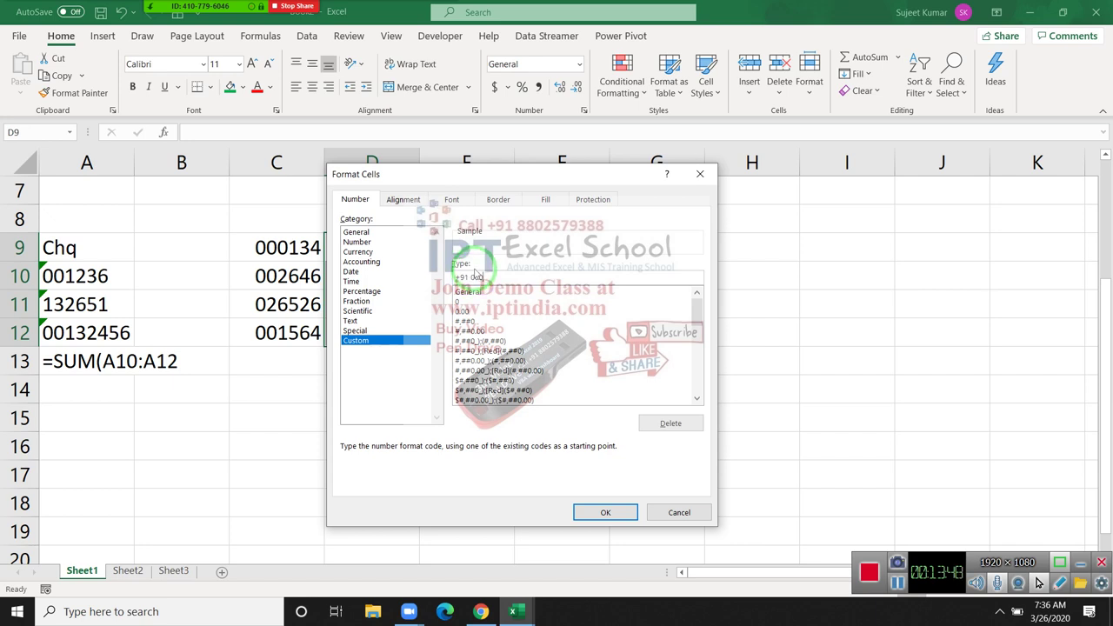
text(000000)
text(0)
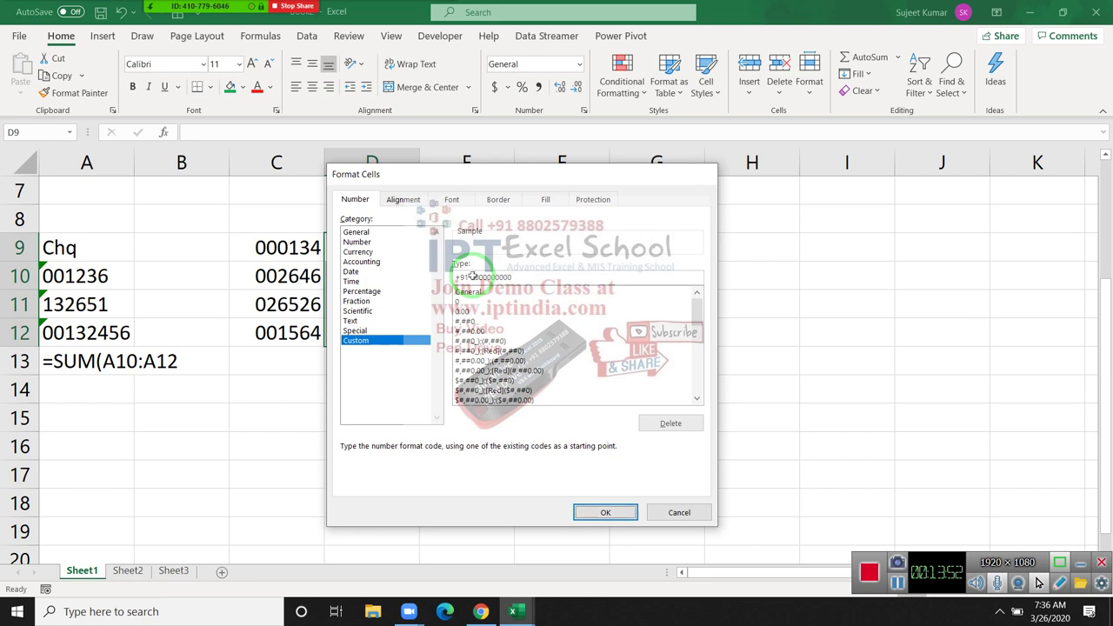
key(Return)
text(+)
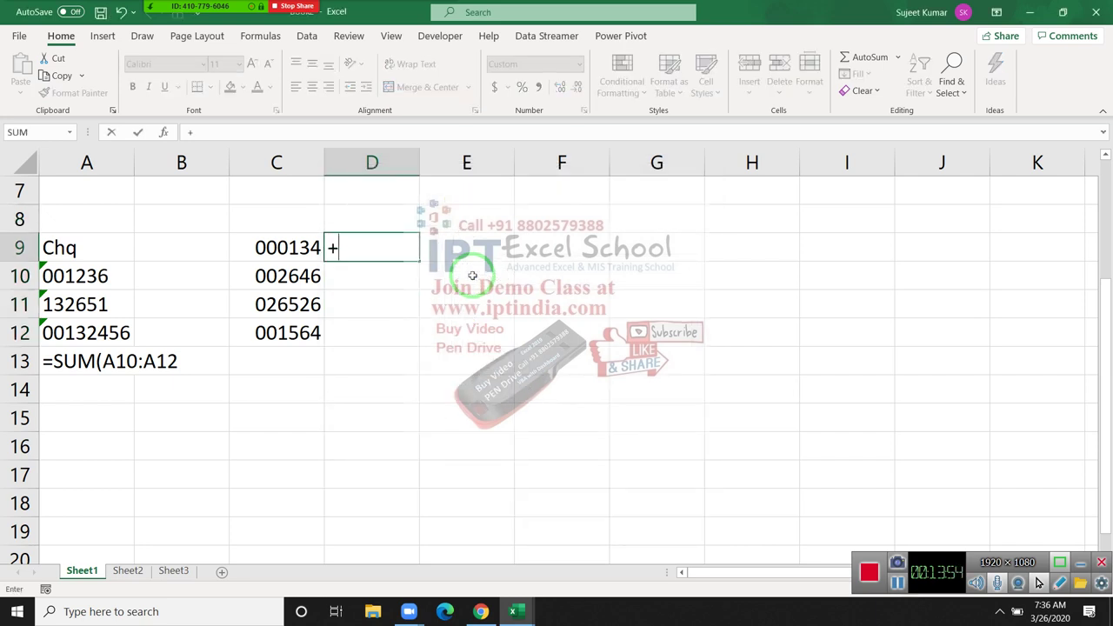
text(91)
key(BackSpace)
key(BackSpace)
key(BackSpace)
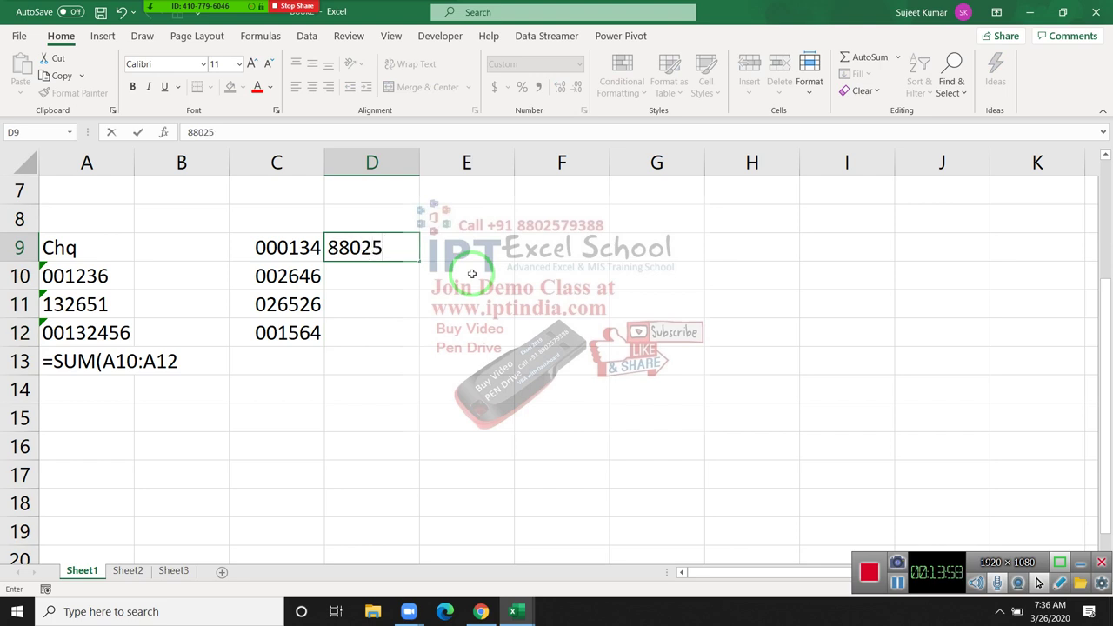
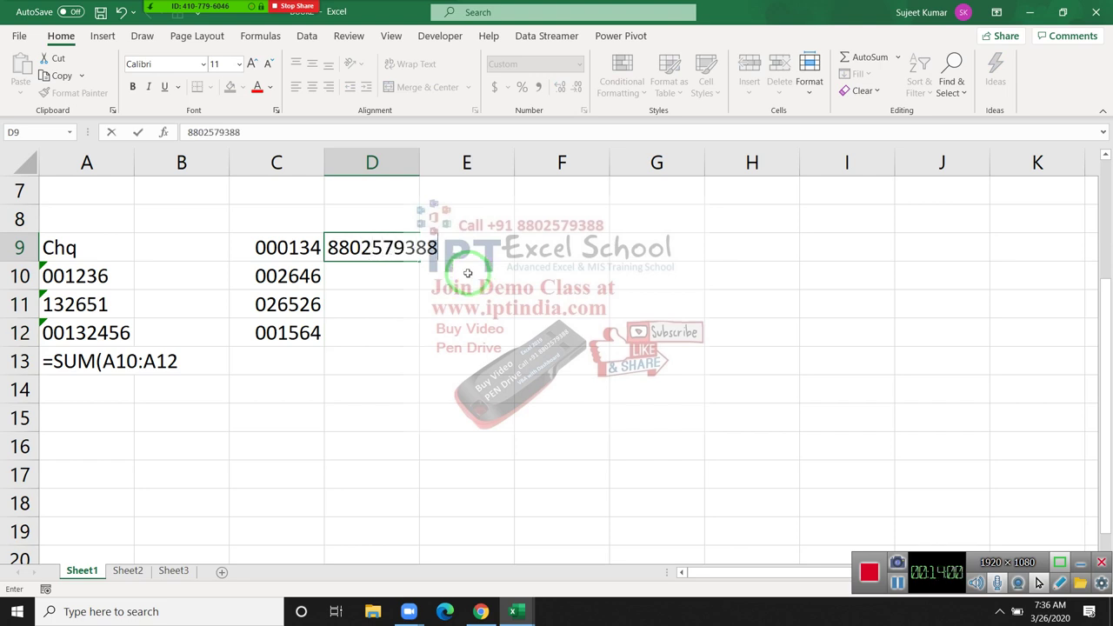
key(Return)
click(454, 247)
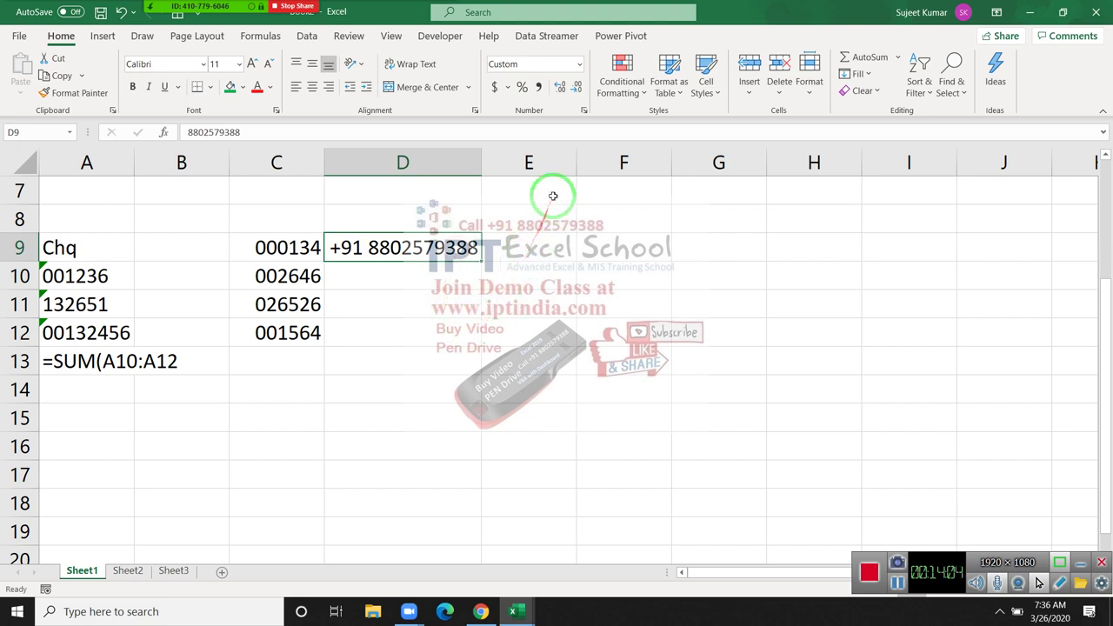
drag(570, 159, 634, 165)
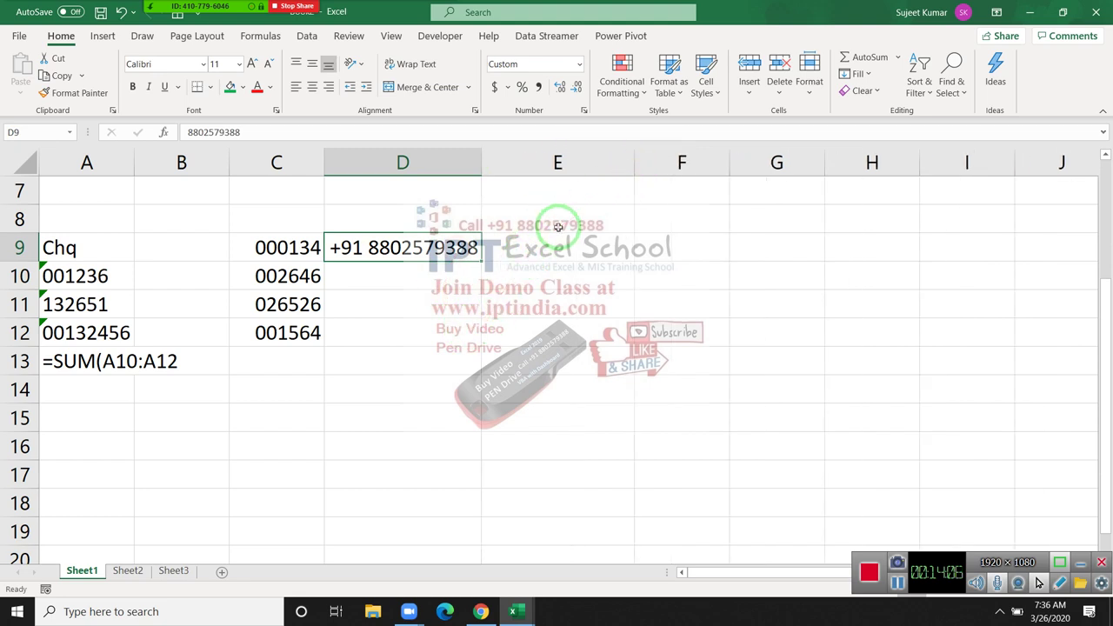
click(555, 224)
text(A/)
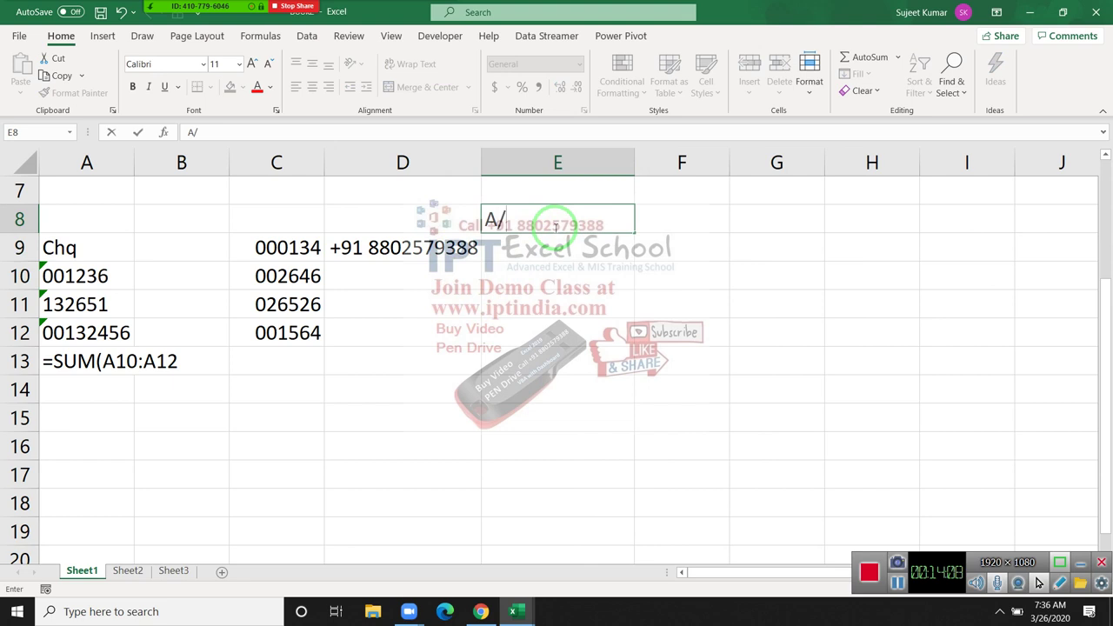
text(c)
key(Return)
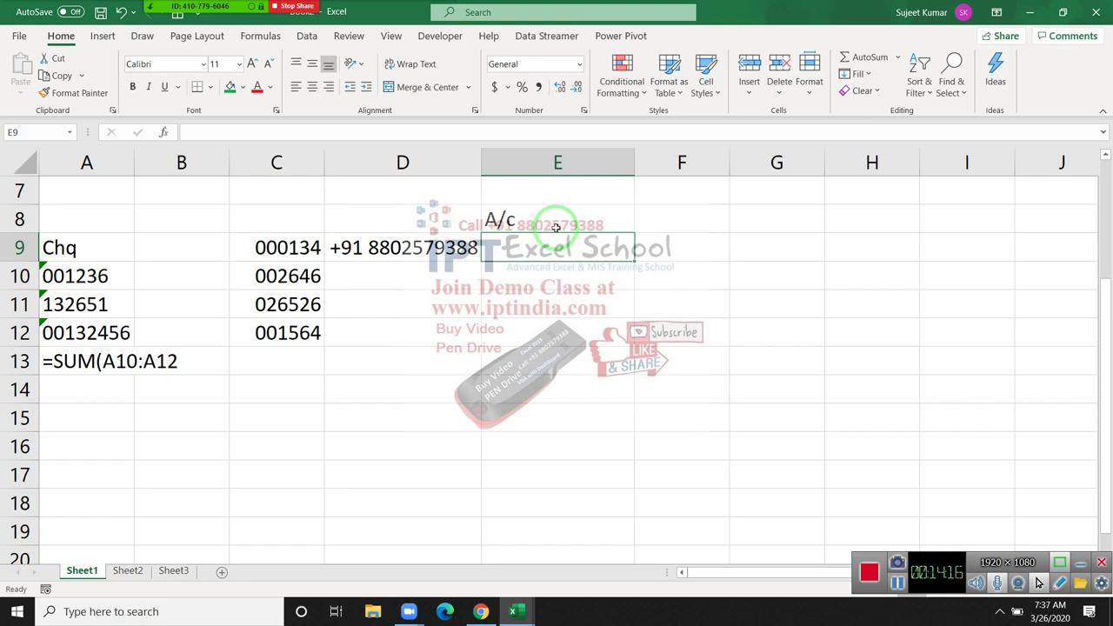
key(Down)
key(Down)
click(537, 254)
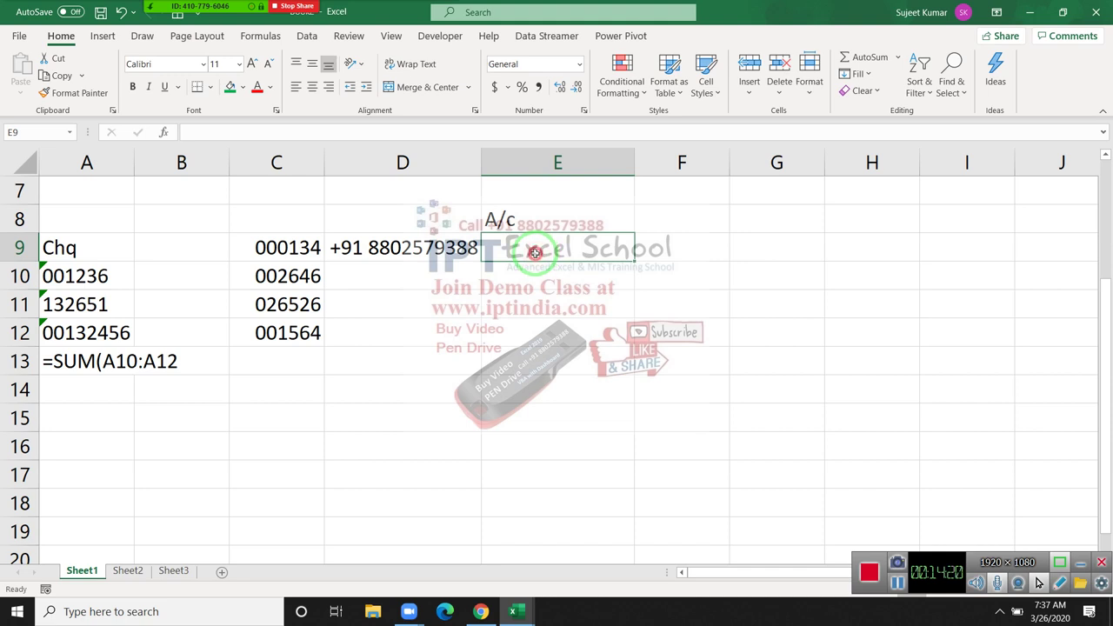
text(1)
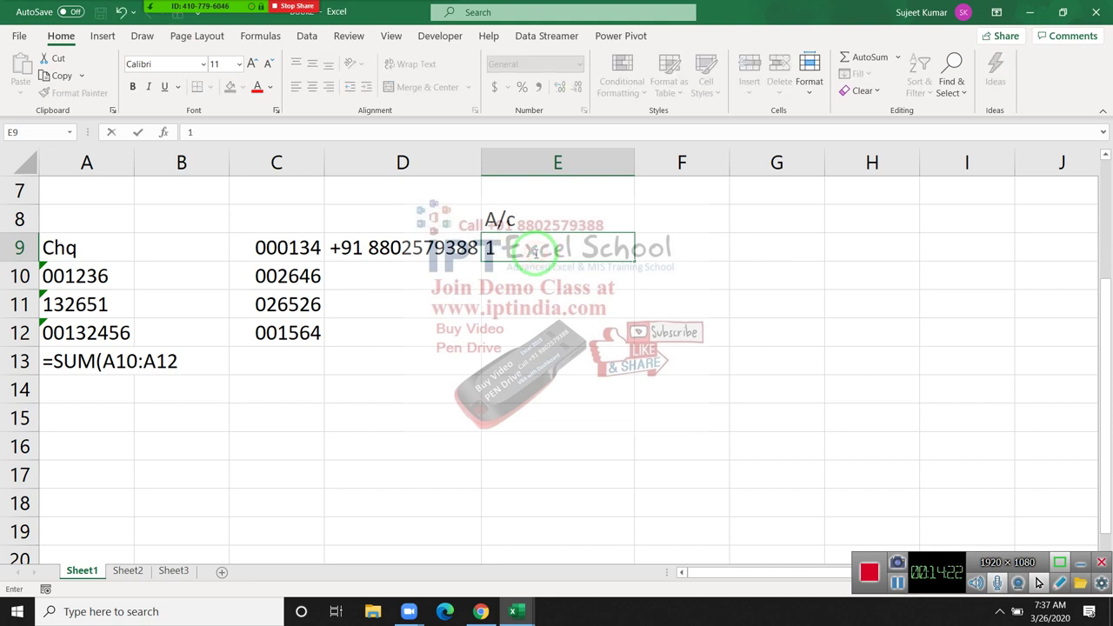
text(2345)
text(6789)
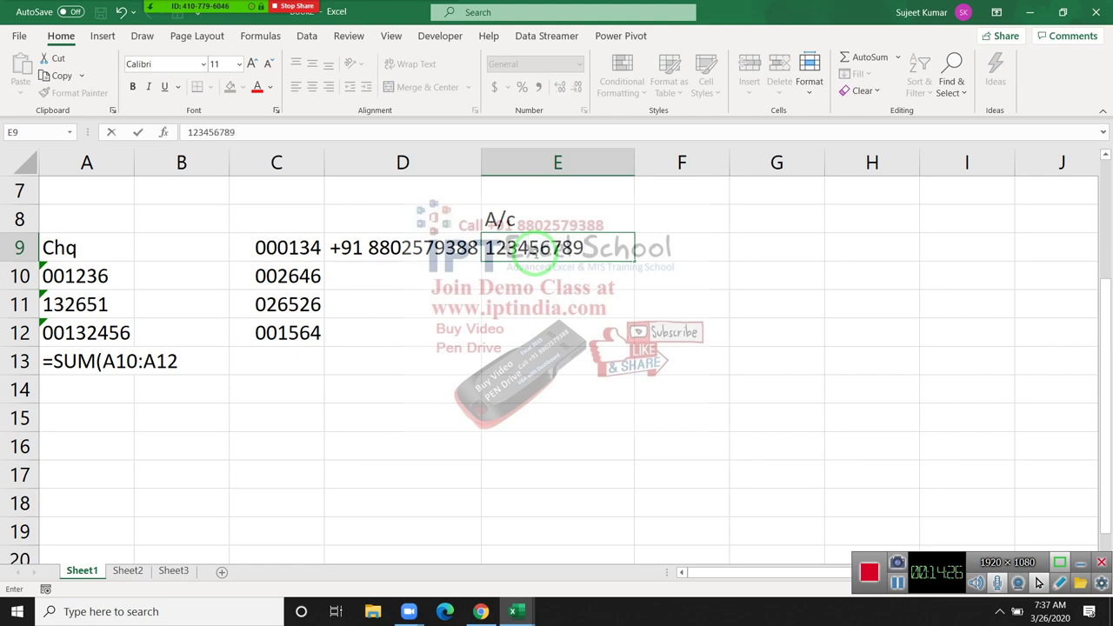
text(012)
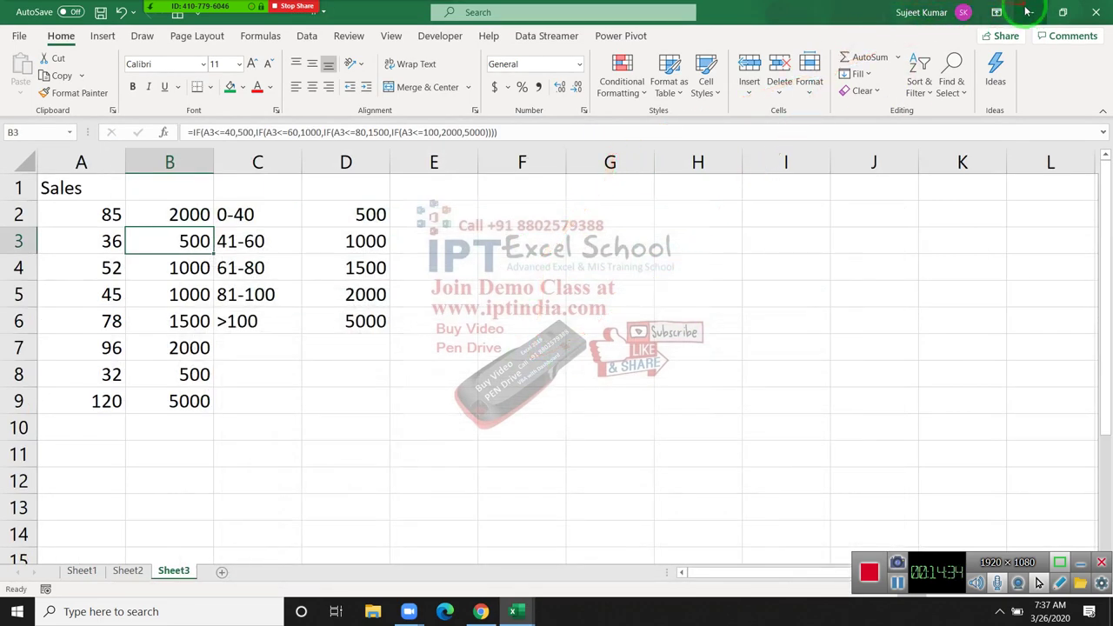
Minimize the Book2 workbook and restore it from the taskbar.
click(1030, 12)
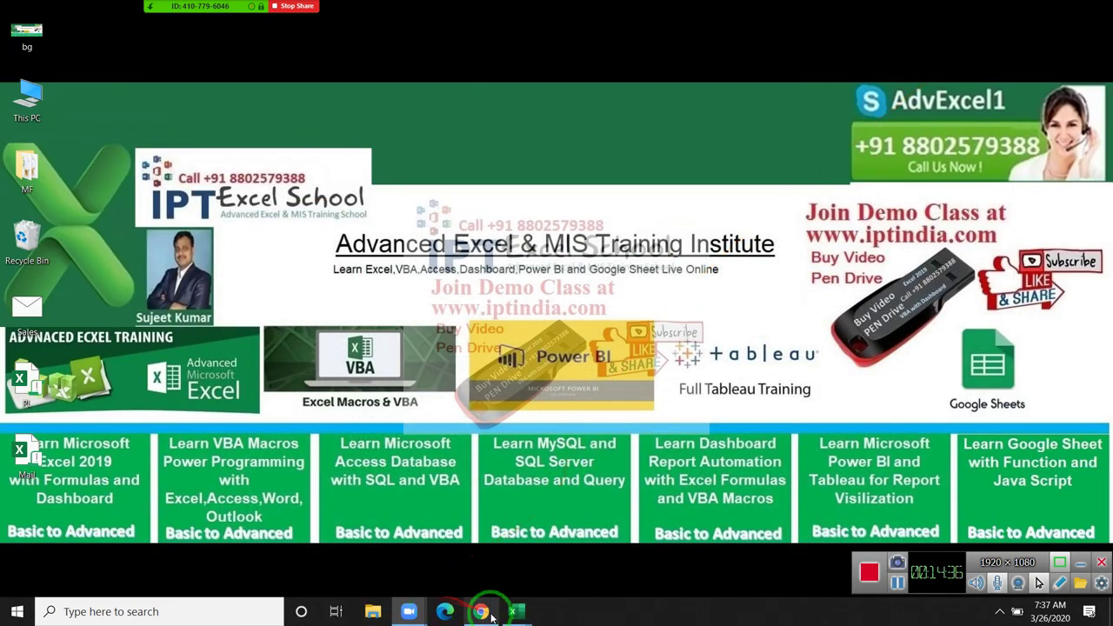
mouse_move(515, 611)
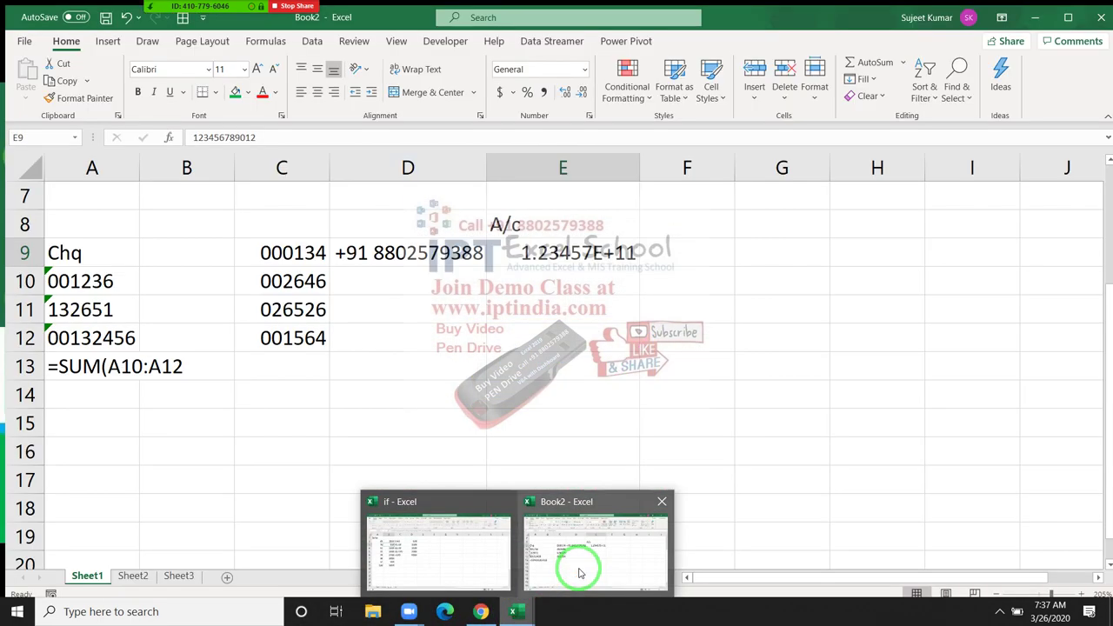
click(580, 572)
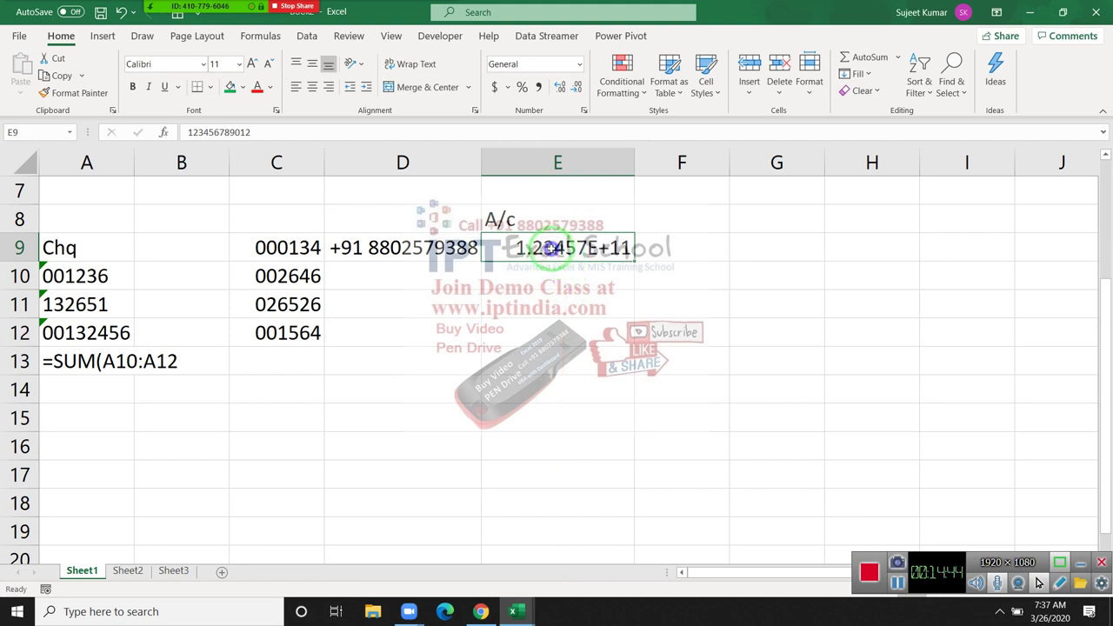
right_click(553, 252)
click(617, 520)
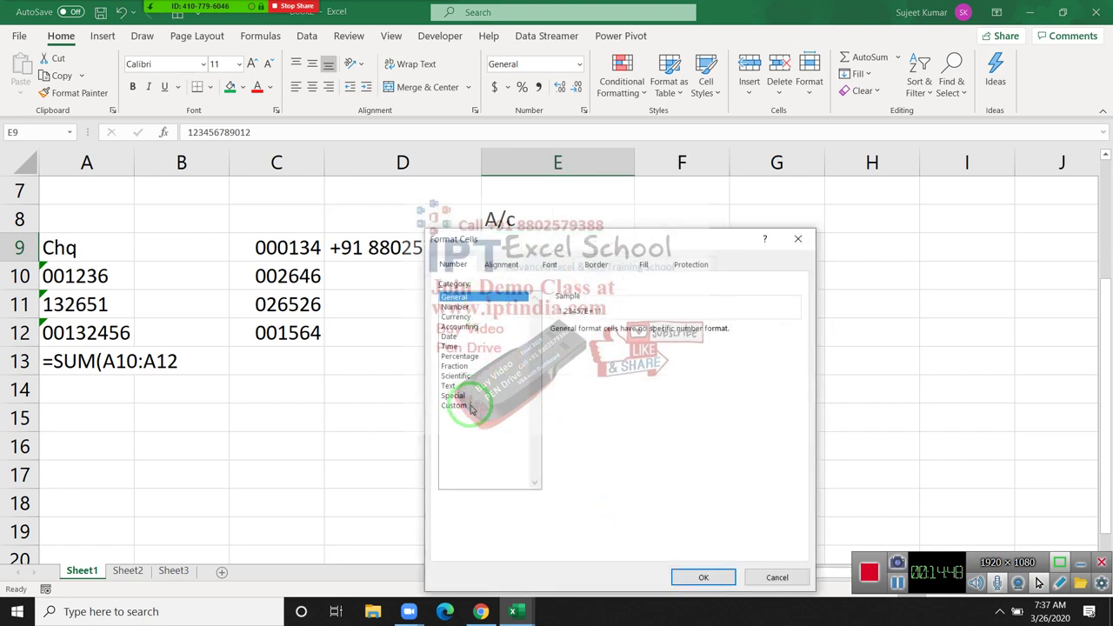
click(470, 402)
click(567, 342)
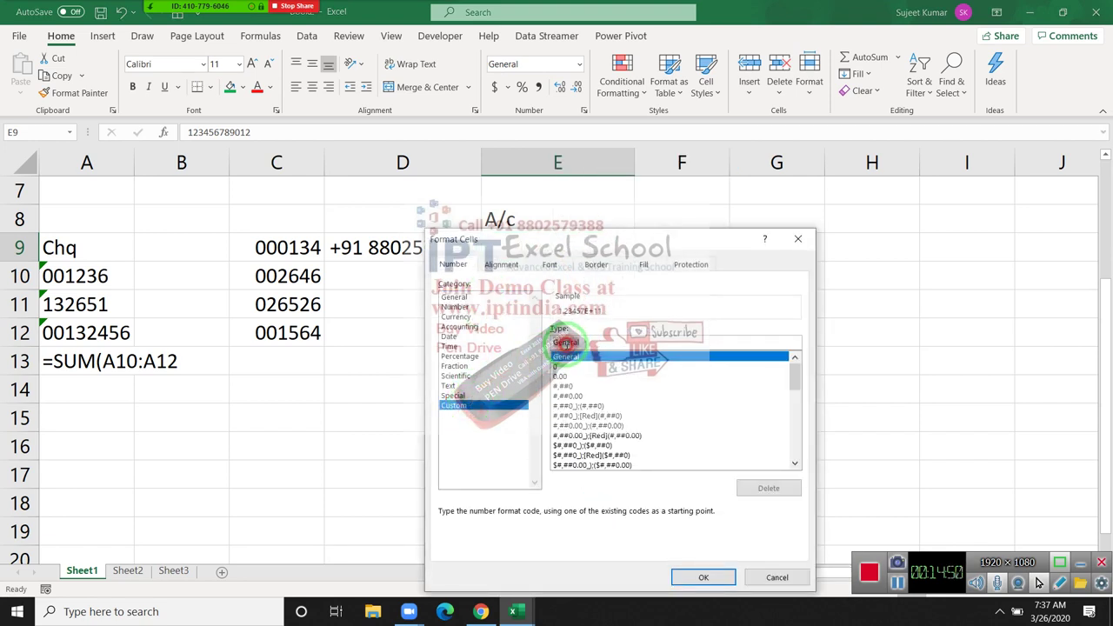
text(#)
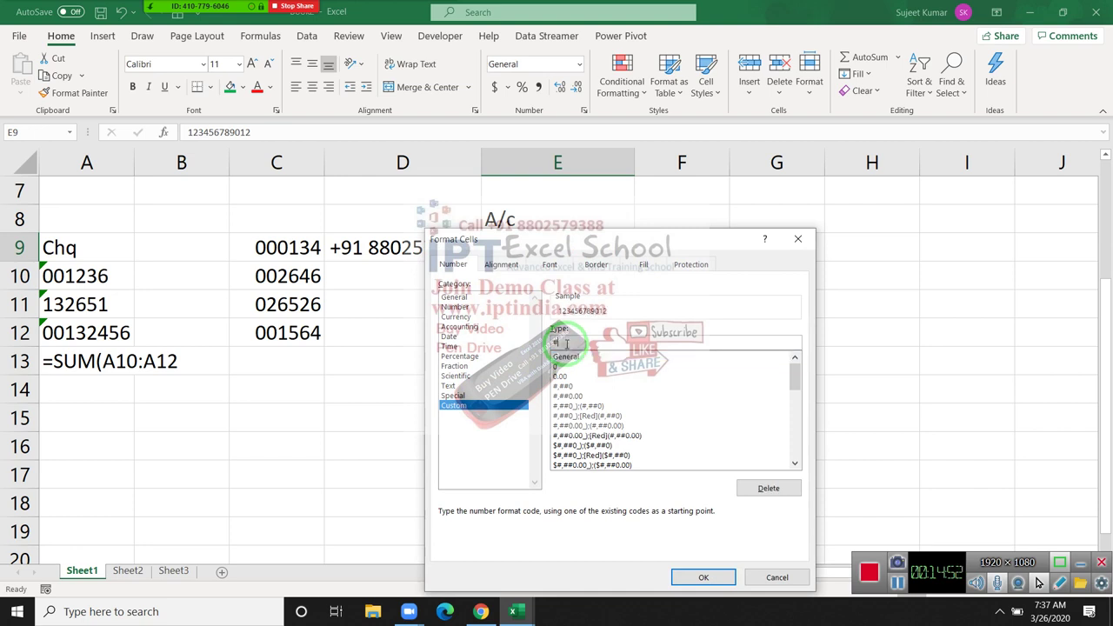
key(Return)
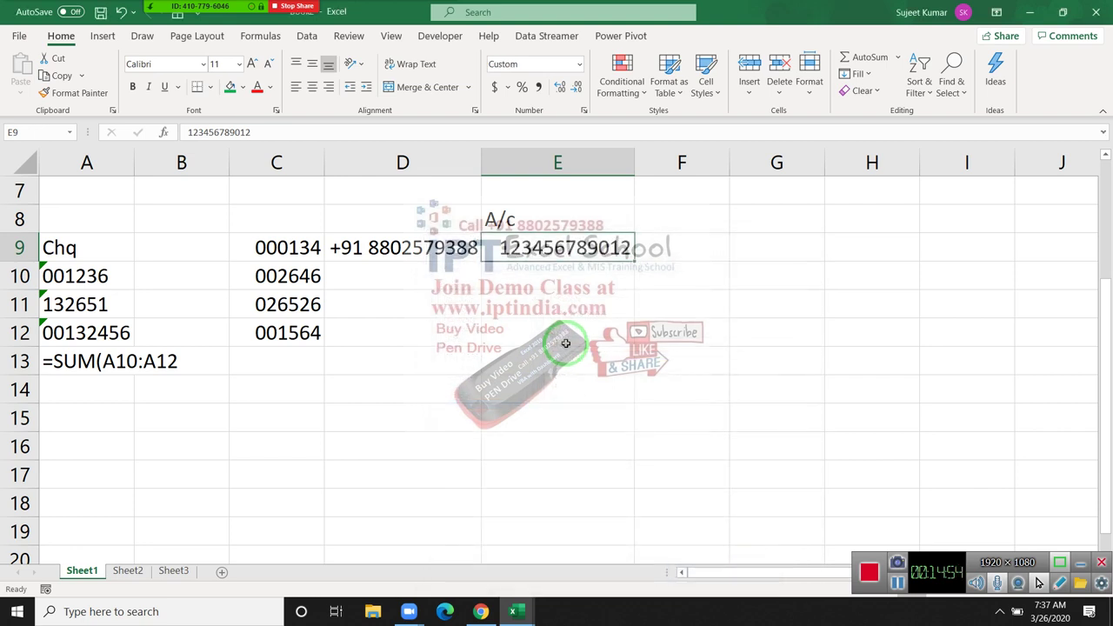
key(Right)
key(Up)
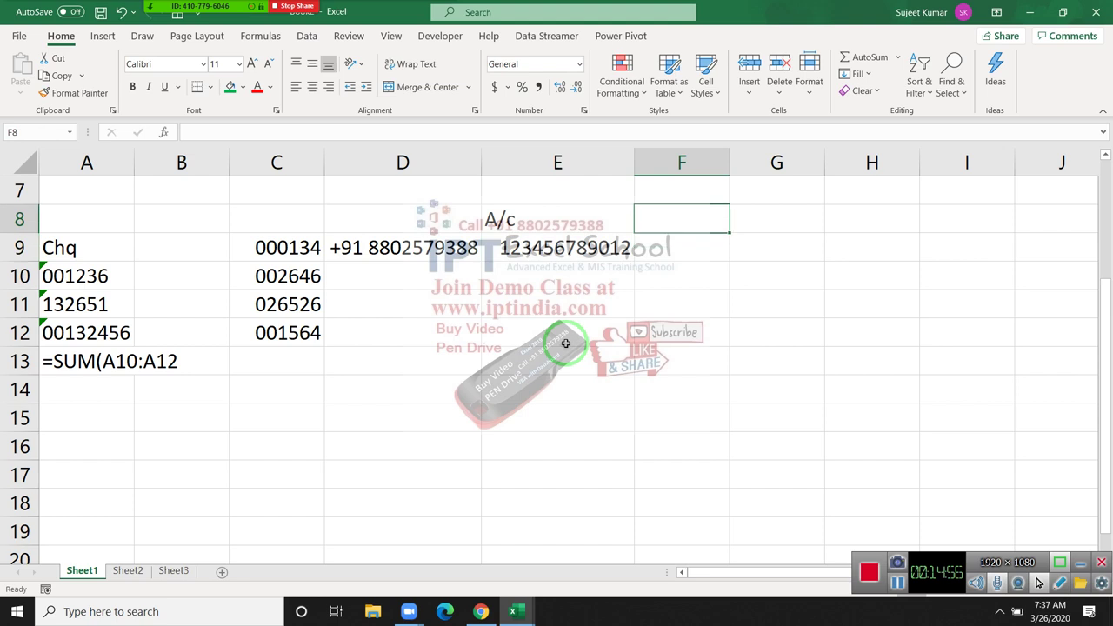
Type the heading Meetimg in F8.
text(Mee)
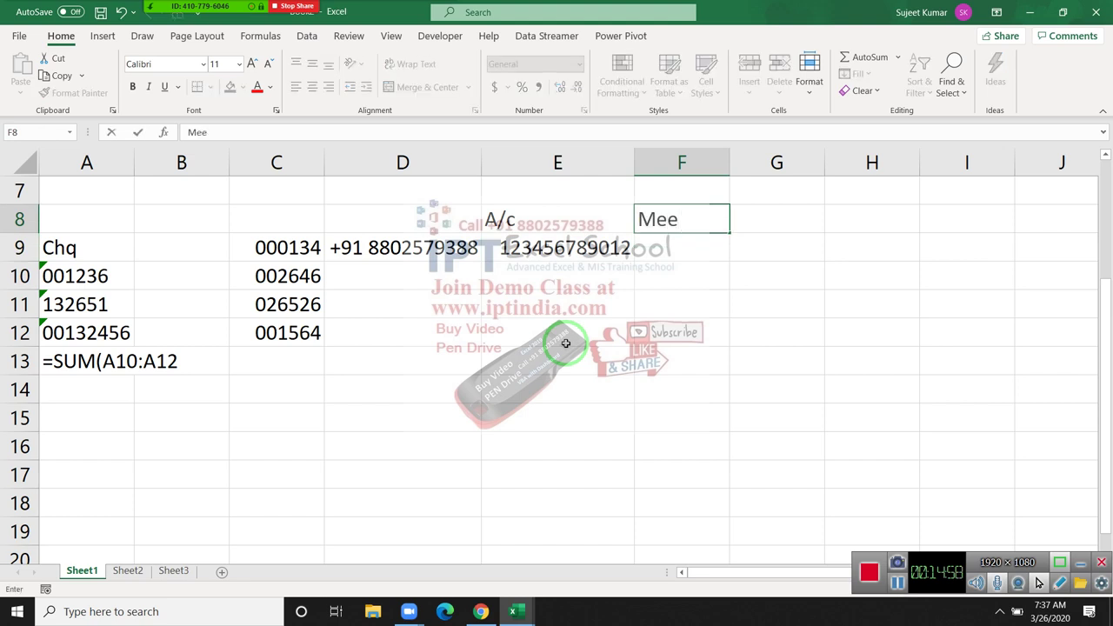
key(BackSpace)
text(etimg)
key(Return)
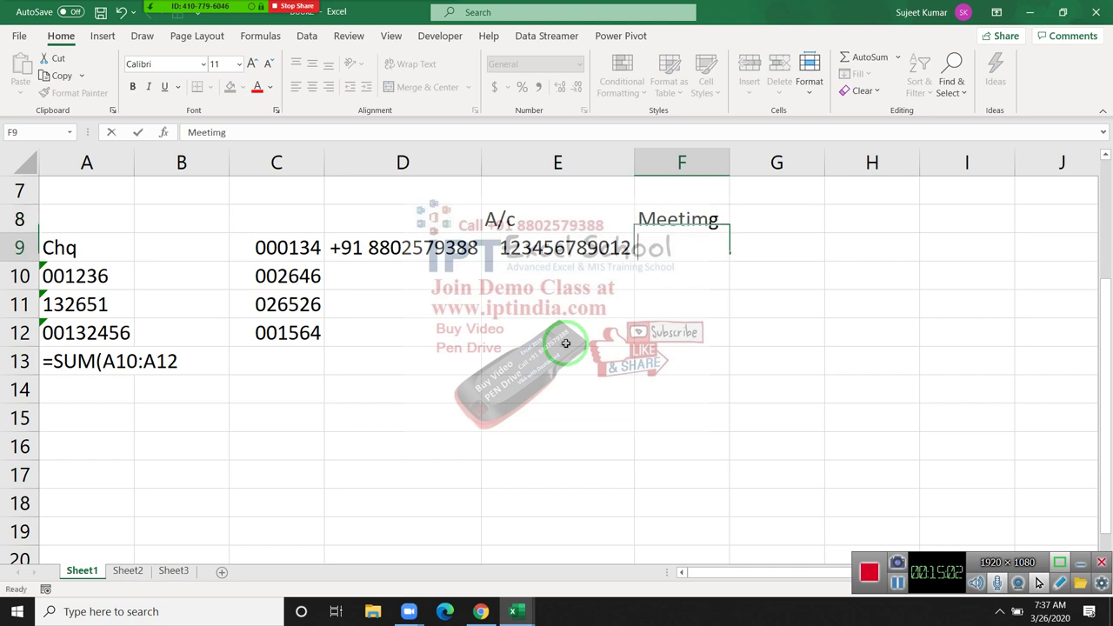
text(])
key(Escape)
Give F9:F12 the custom format ###-###-### and start entering 123963214 in F9.
key(shift+Down)
key(shift+Down)
key(shift+Down)
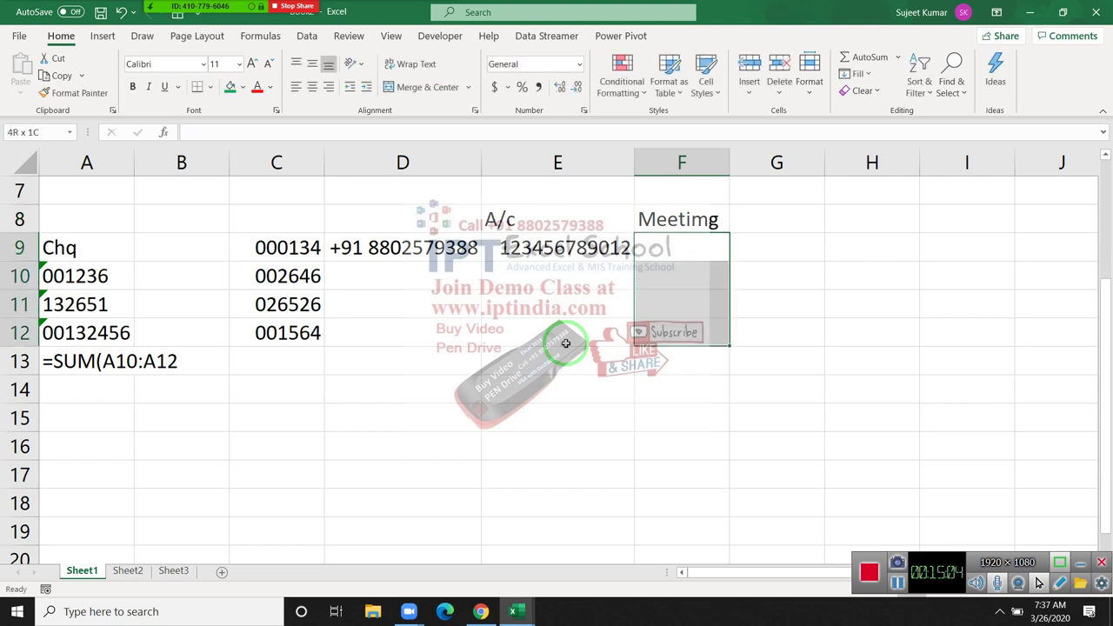
key(shift+Down)
key(shift+Up)
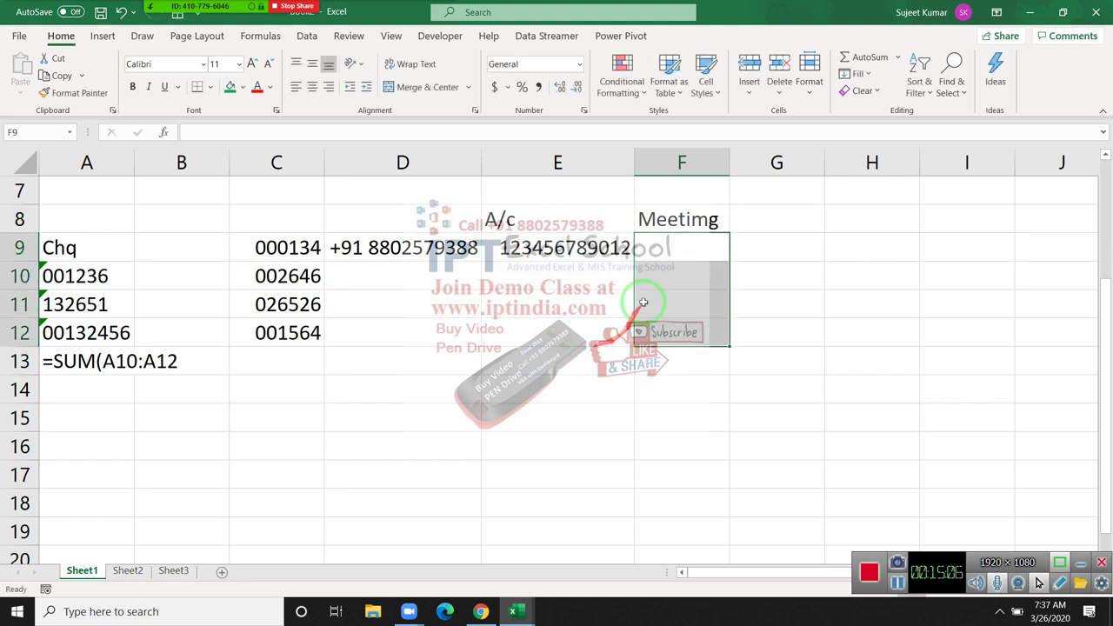
right_click(661, 267)
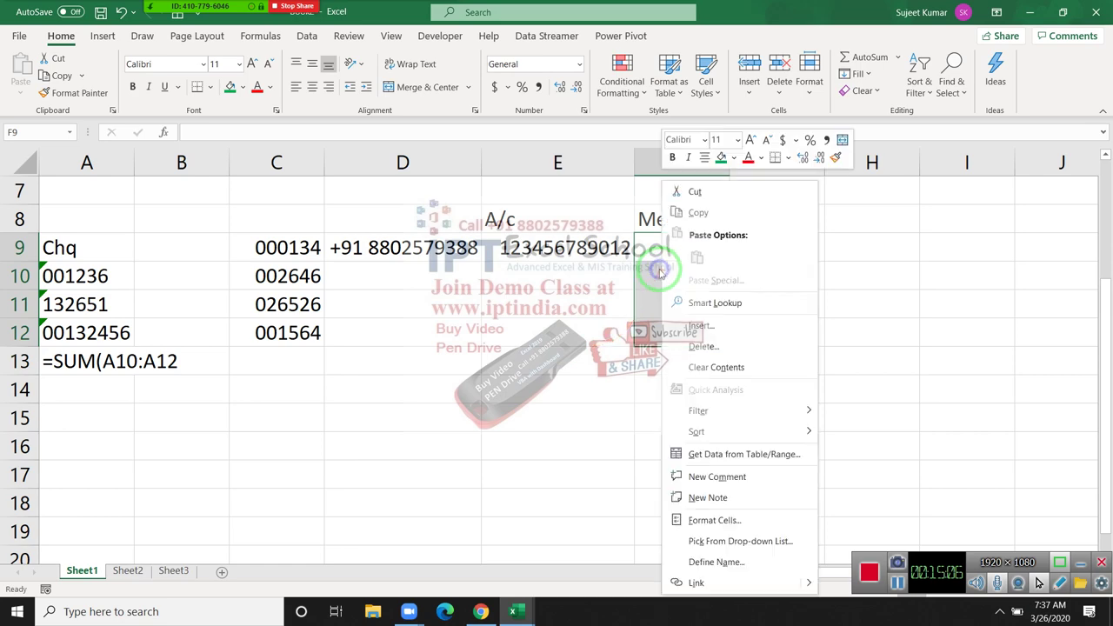
click(721, 521)
click(561, 405)
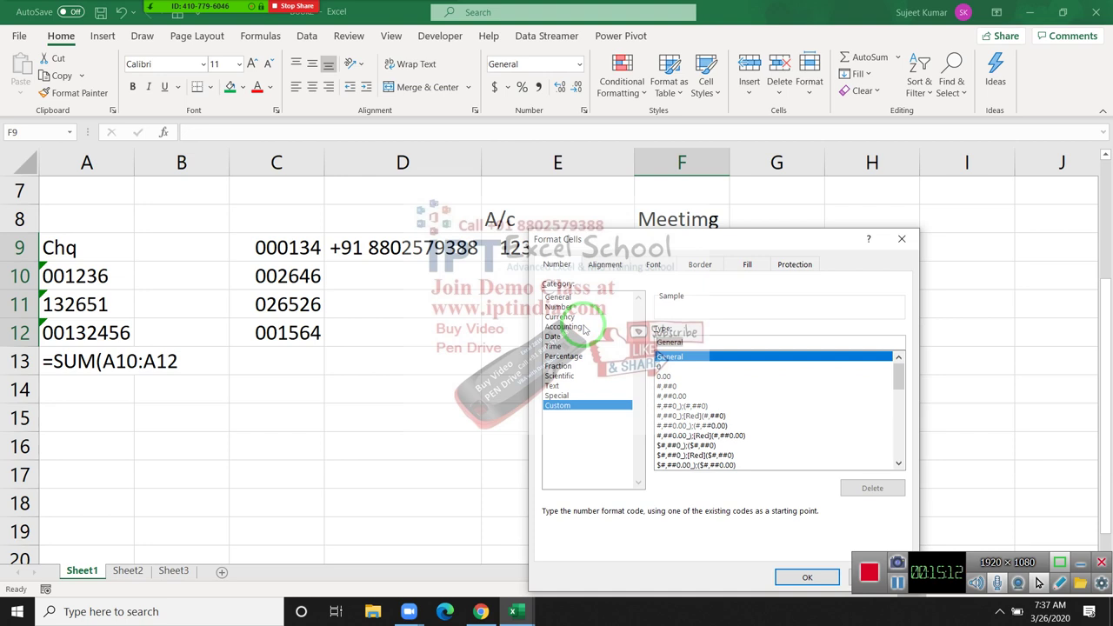
text(###-)
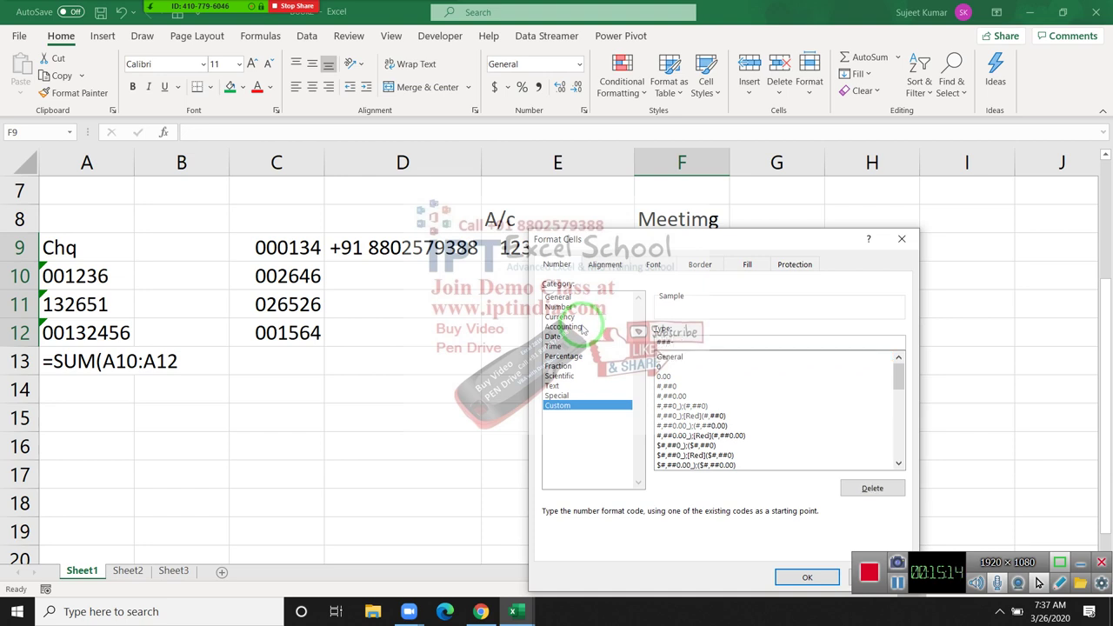
text(###-)
text(###)
key(Return)
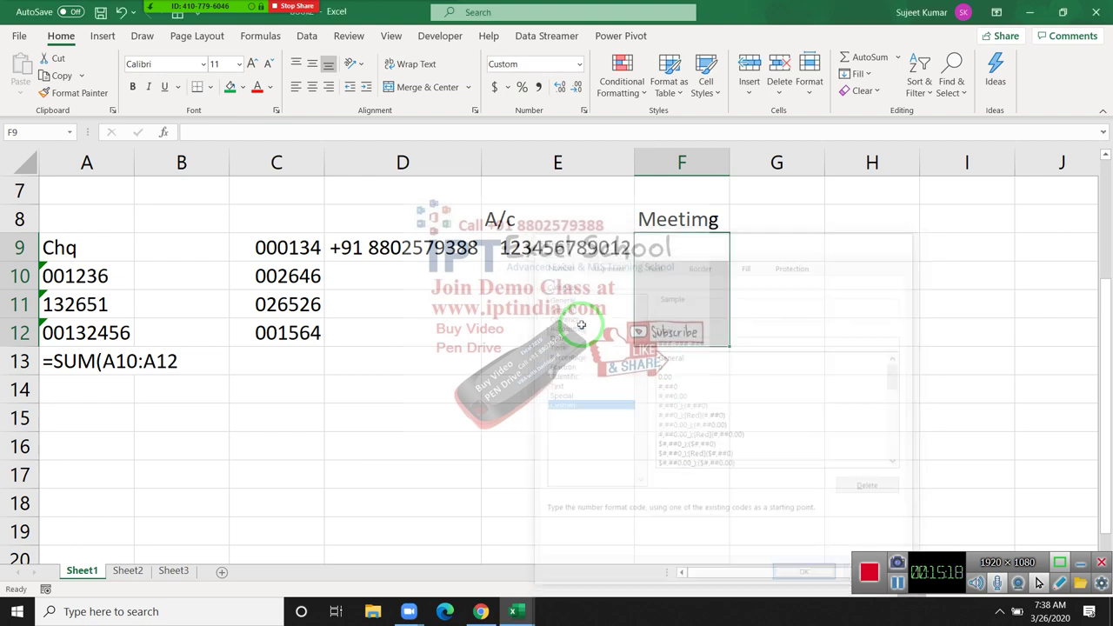
text(123)
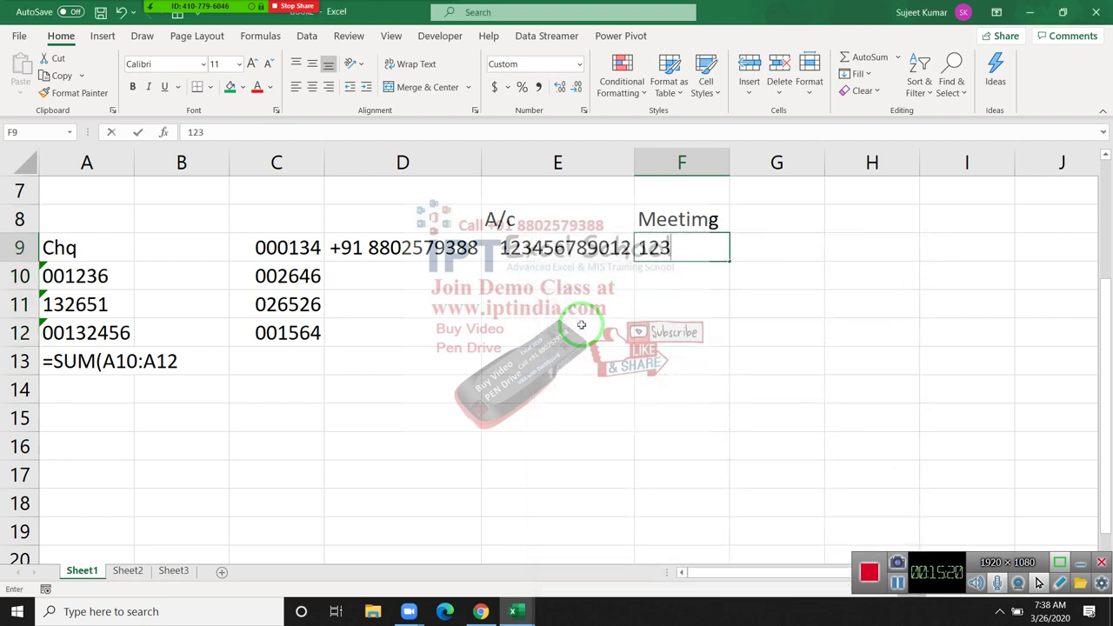
text(963214)
Commit 123963214 in F9 so it displays as 123-963-214, then check the cell.
key(Return)
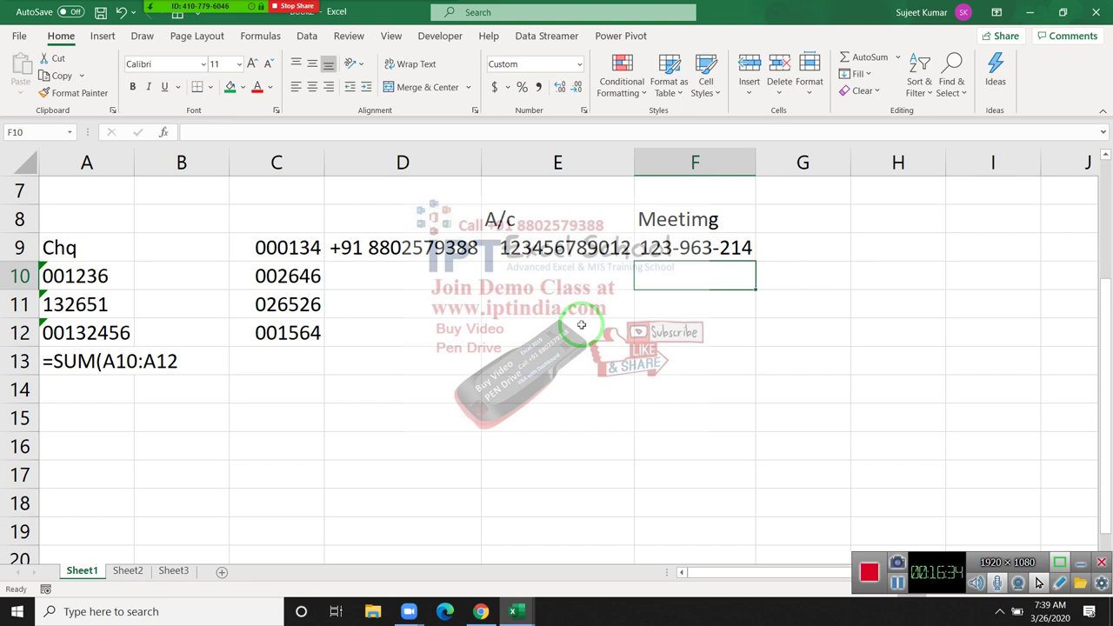
click(701, 255)
click(668, 300)
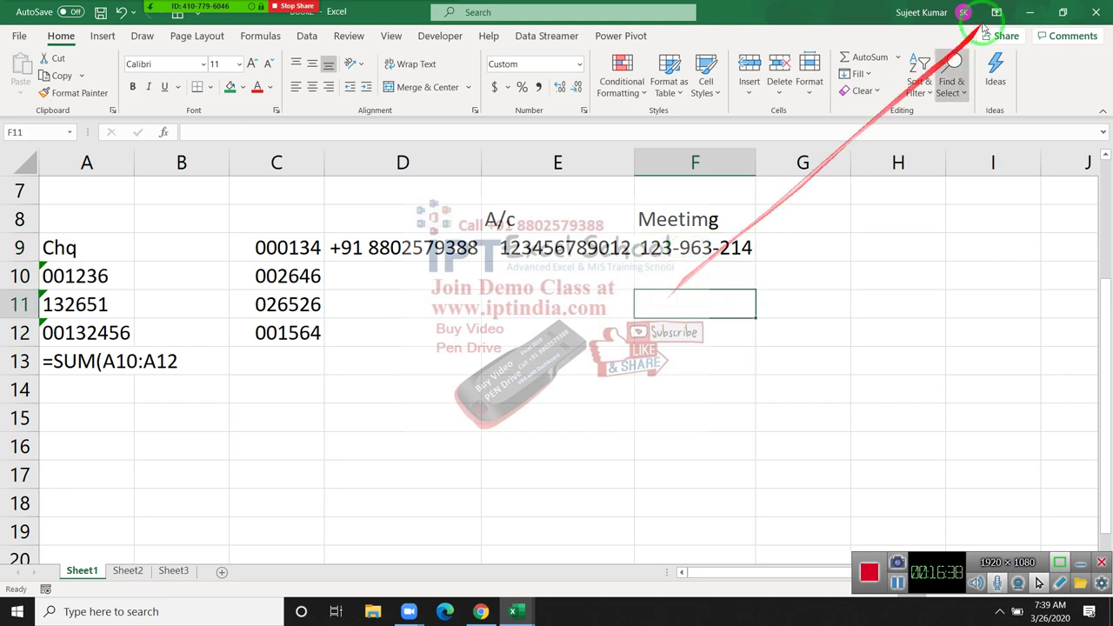